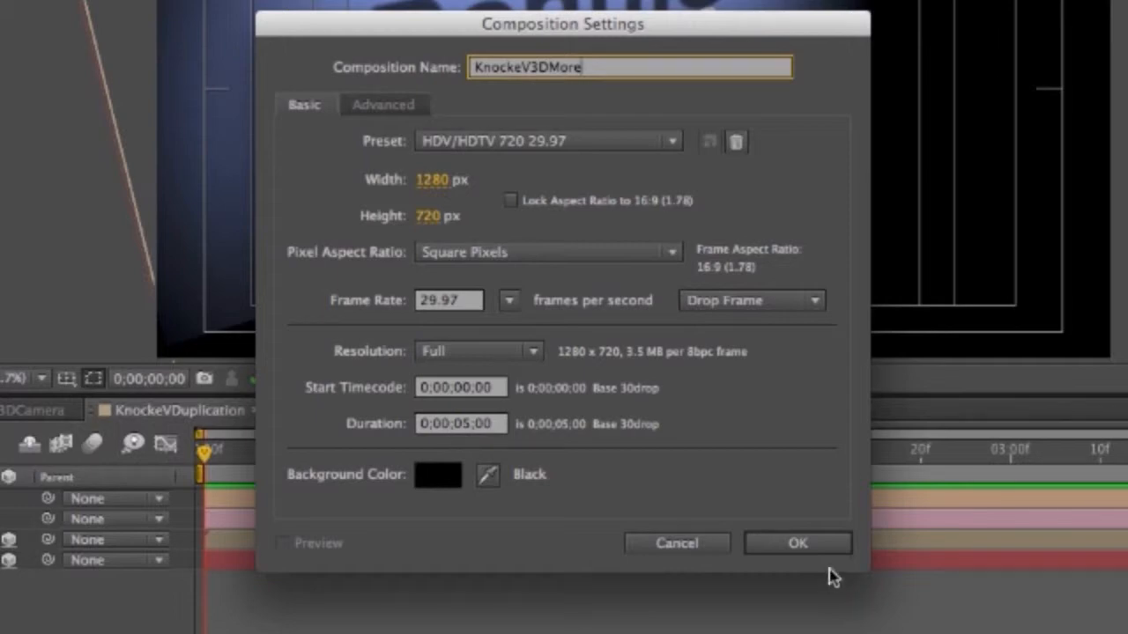
# - Create the KnockeV3DMore composition at 1280×720, 29.97 fps, 5 seconds long
pyautogui.click(804, 547)
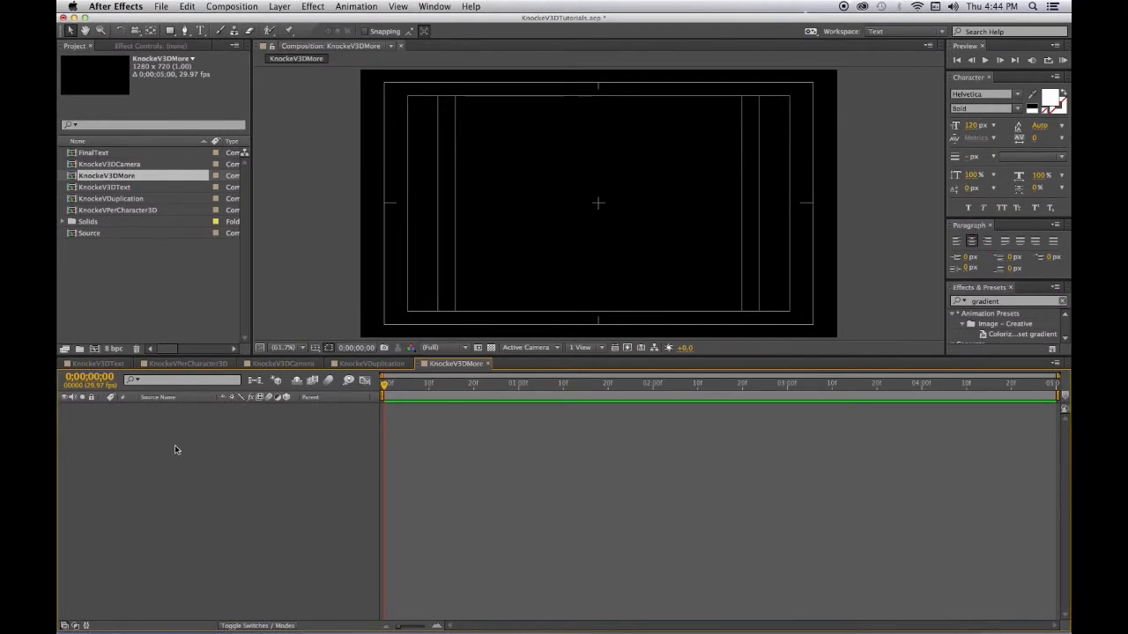
# - In the Source composition, retype the Ronnie text layer as the person's full name
pyautogui.doubleClick(75, 234)
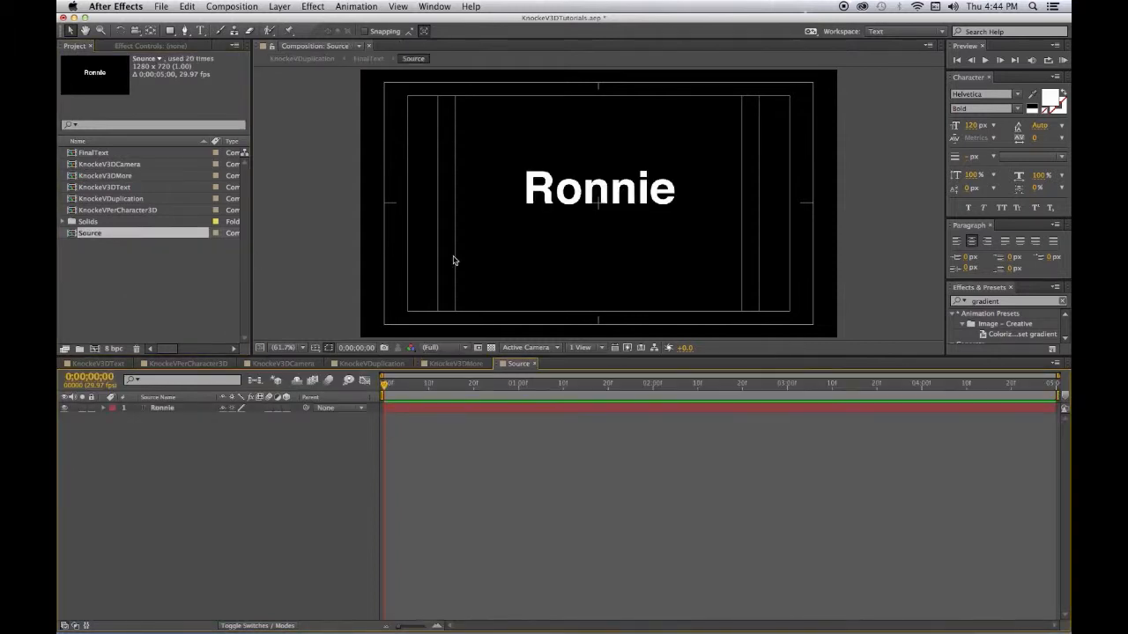
pyautogui.click(167, 409)
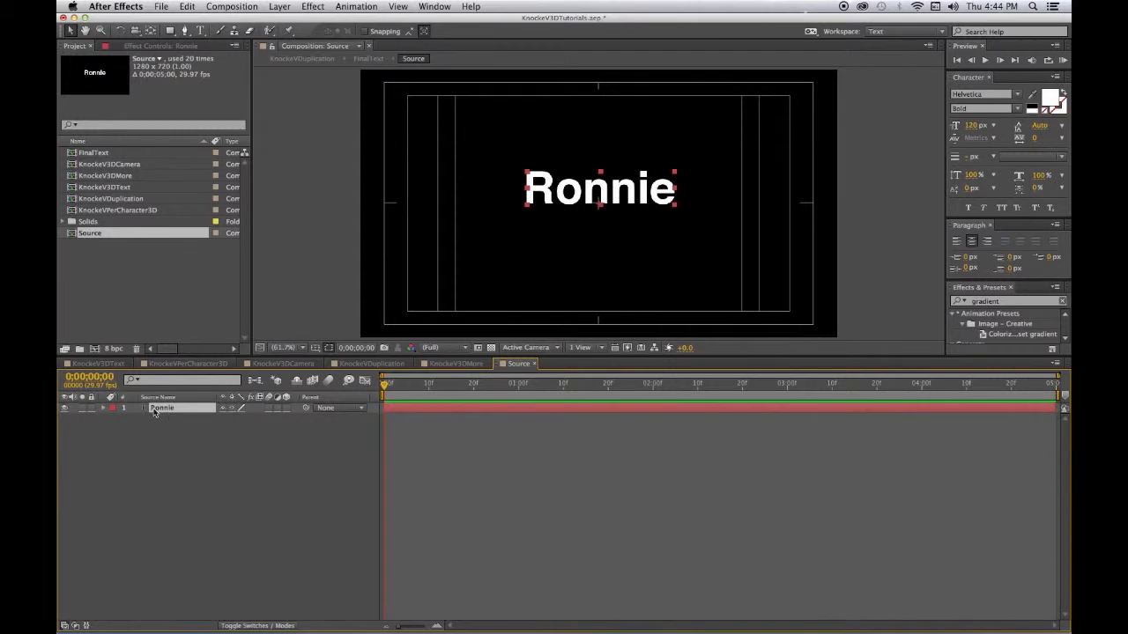
pyautogui.doubleClick(155, 410)
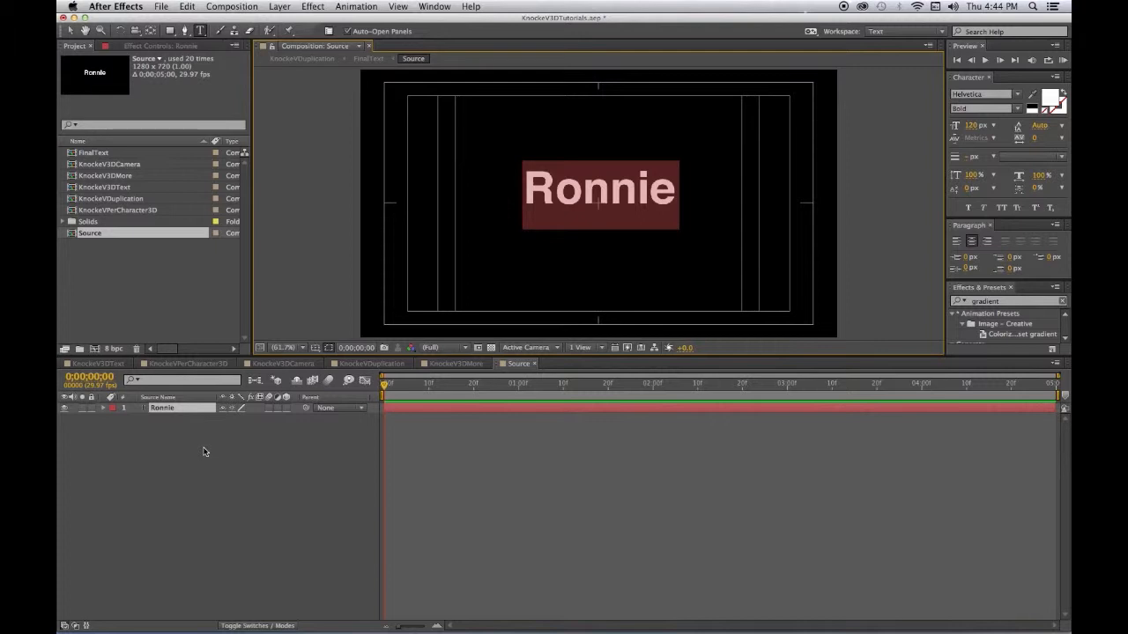
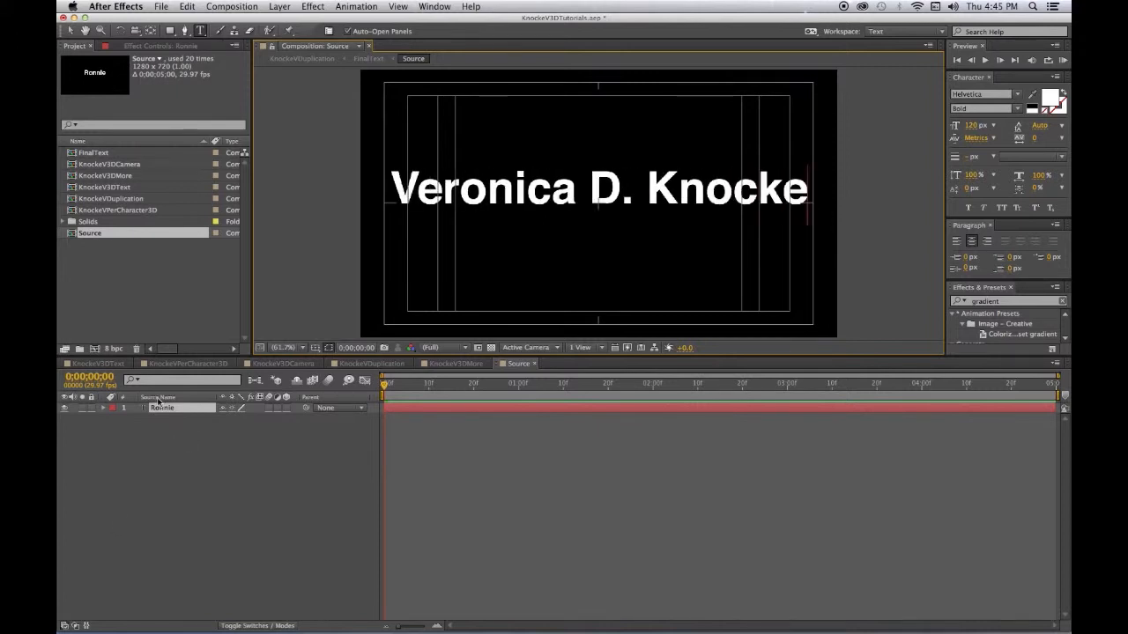
pyautogui.doubleClick(157, 410)
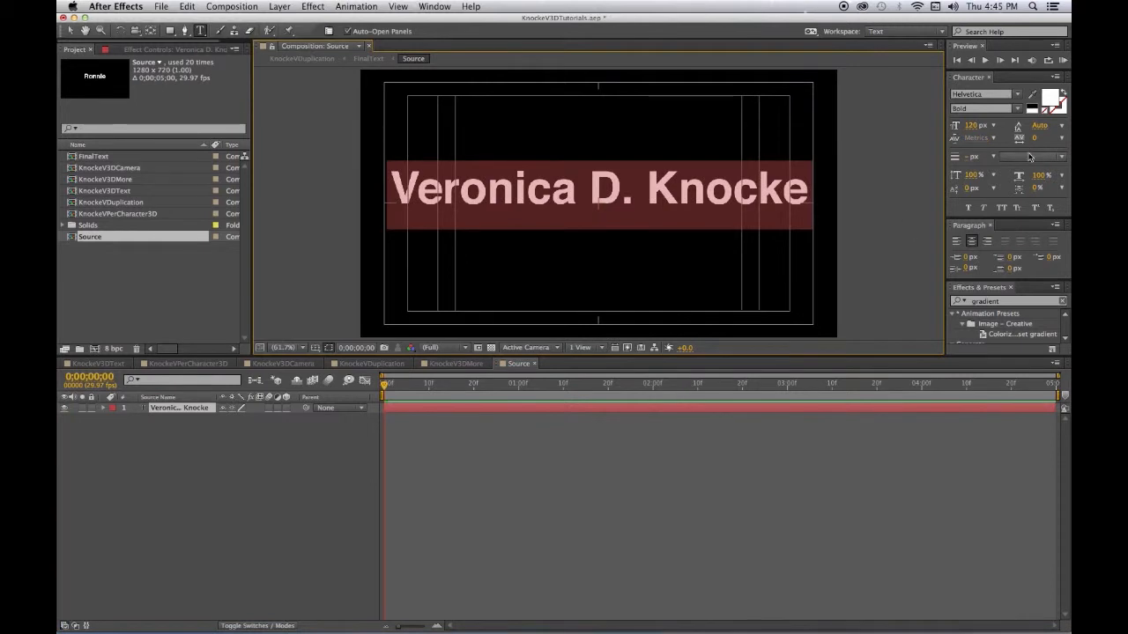
# - Restyle the name title in Trajan Pro 3 at 91 px, after briefly trying Copperplate
pyautogui.click(1018, 94)
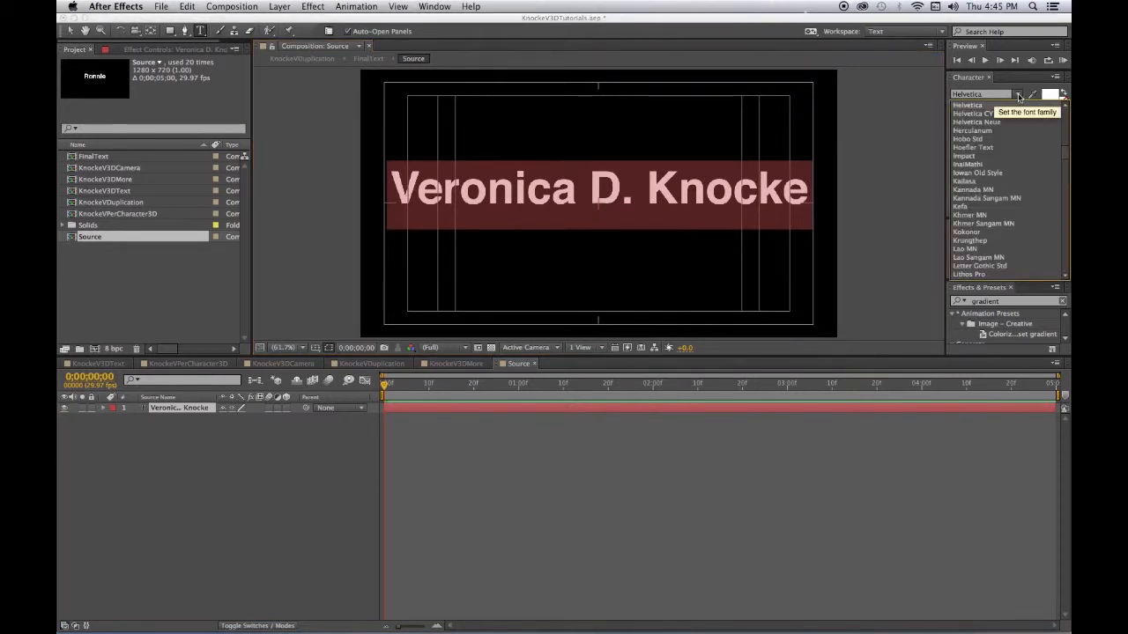
pyautogui.click(1065, 156)
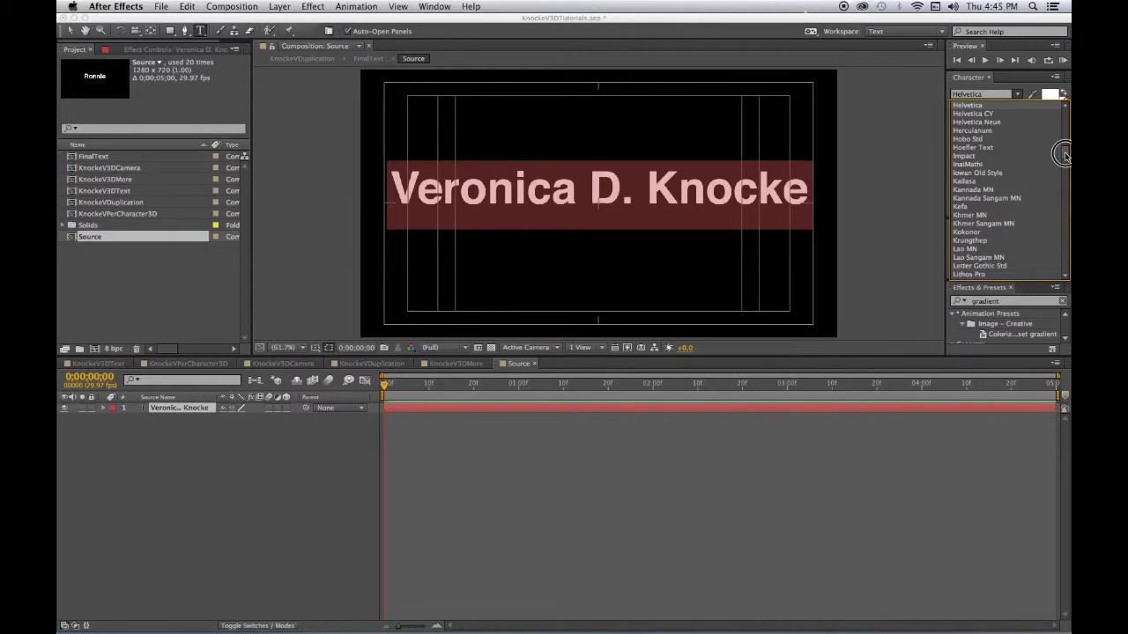
pyautogui.moveTo(1065, 156); pyautogui.dragTo(1065, 137)
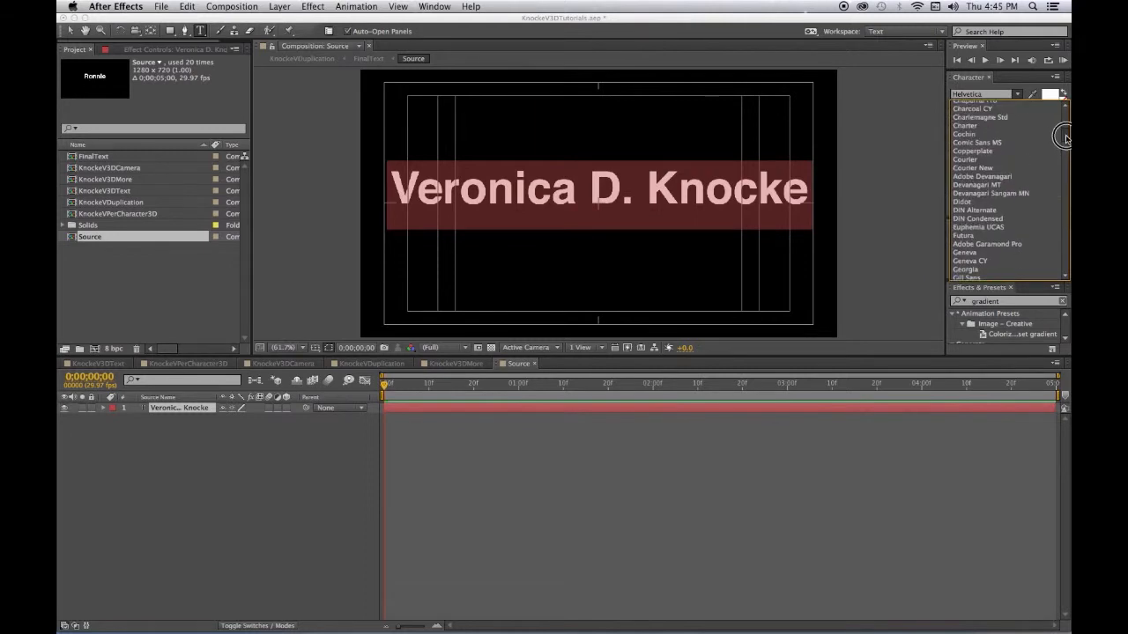
pyautogui.click(988, 150)
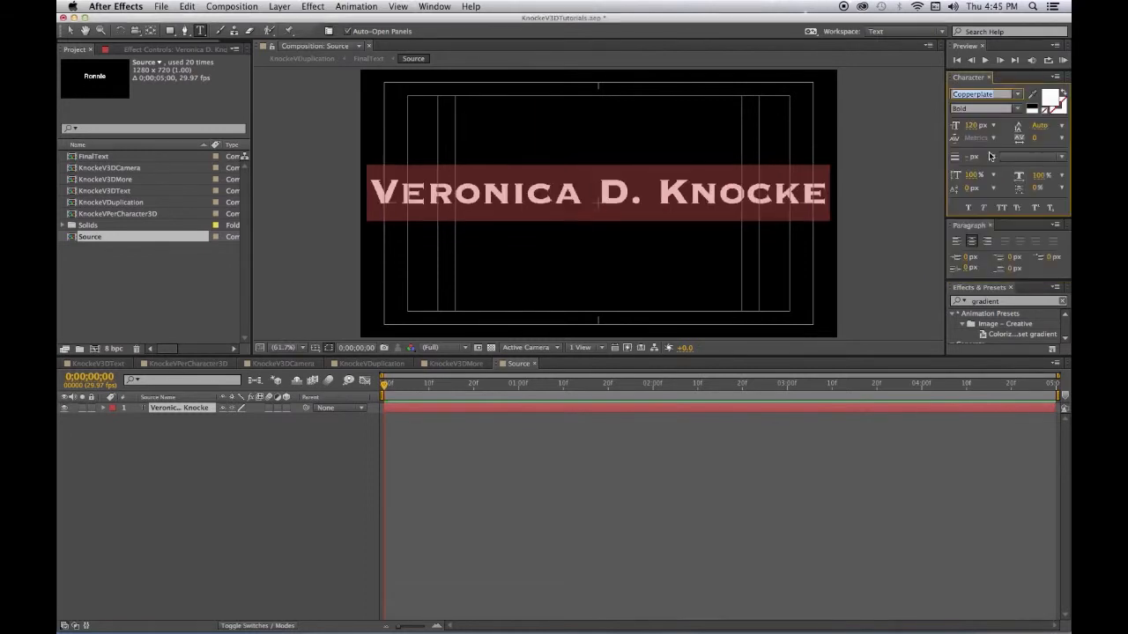
pyautogui.click(1016, 92)
pyautogui.moveTo(1065, 134); pyautogui.dragTo(1064, 199)
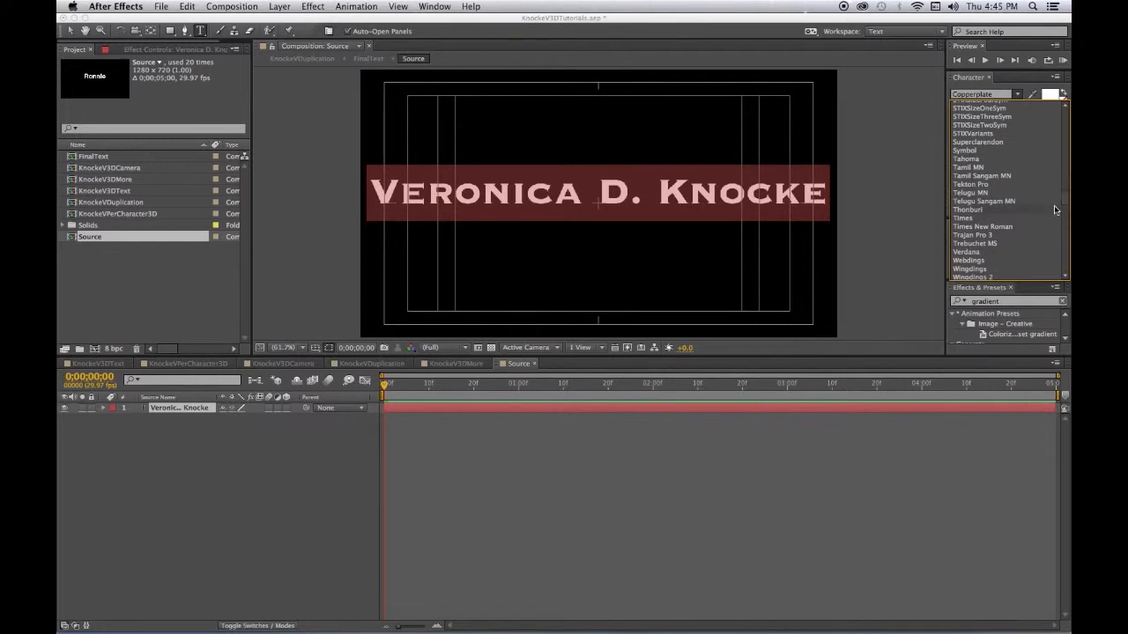
pyautogui.click(1004, 235)
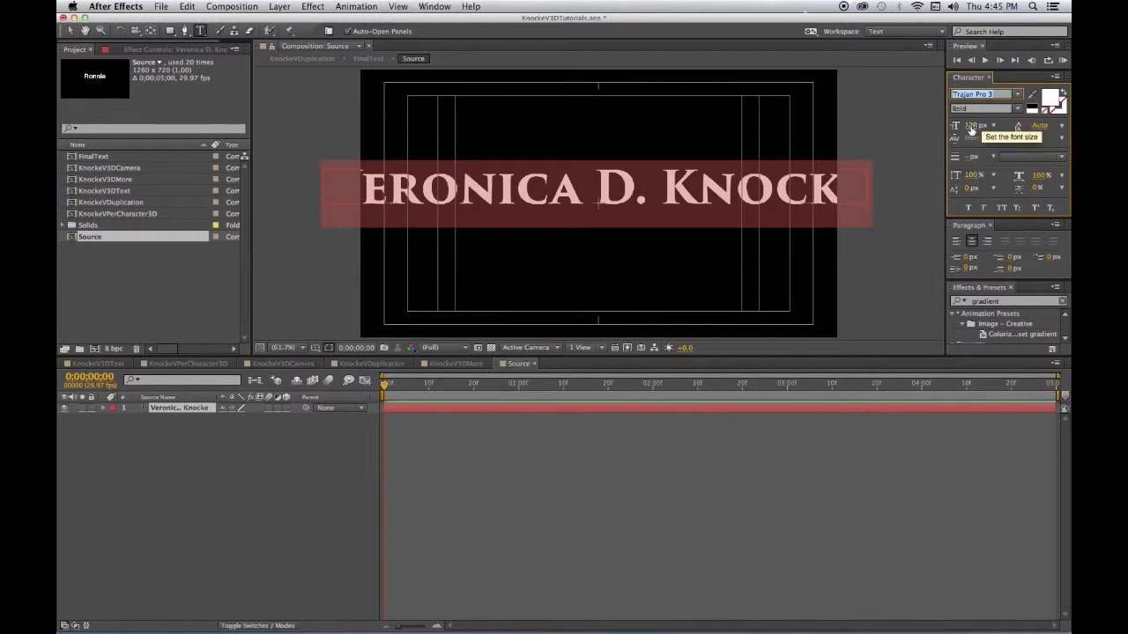
pyautogui.moveTo(973, 130); pyautogui.dragTo(950, 128)
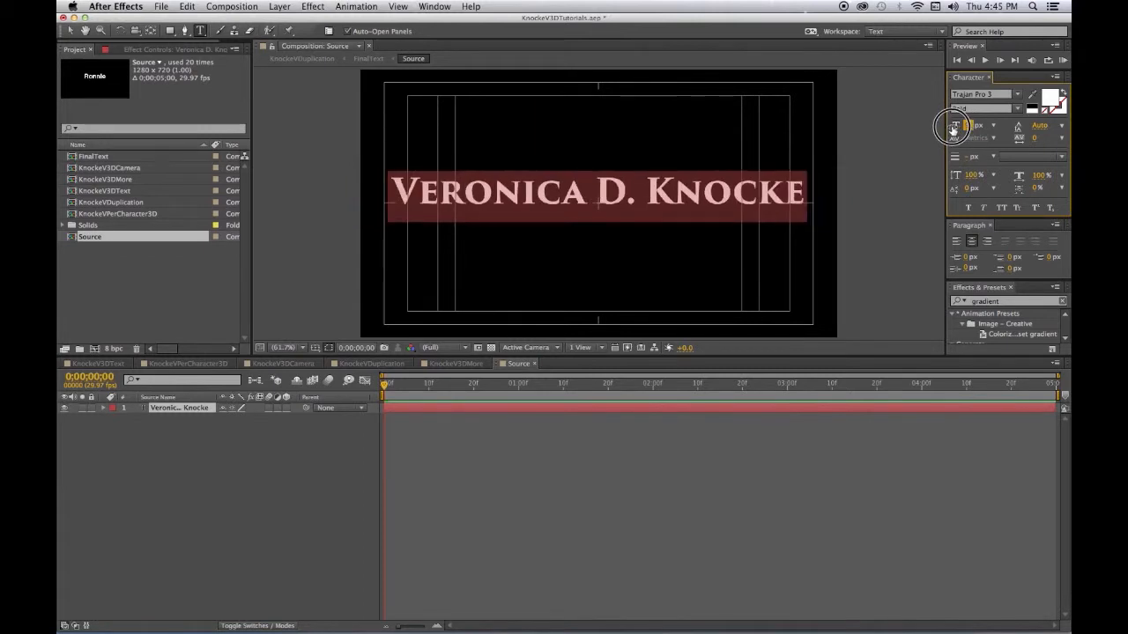
# - Finish editing the title, save the project, and switch to the duplication composition
pyautogui.click(253, 495)
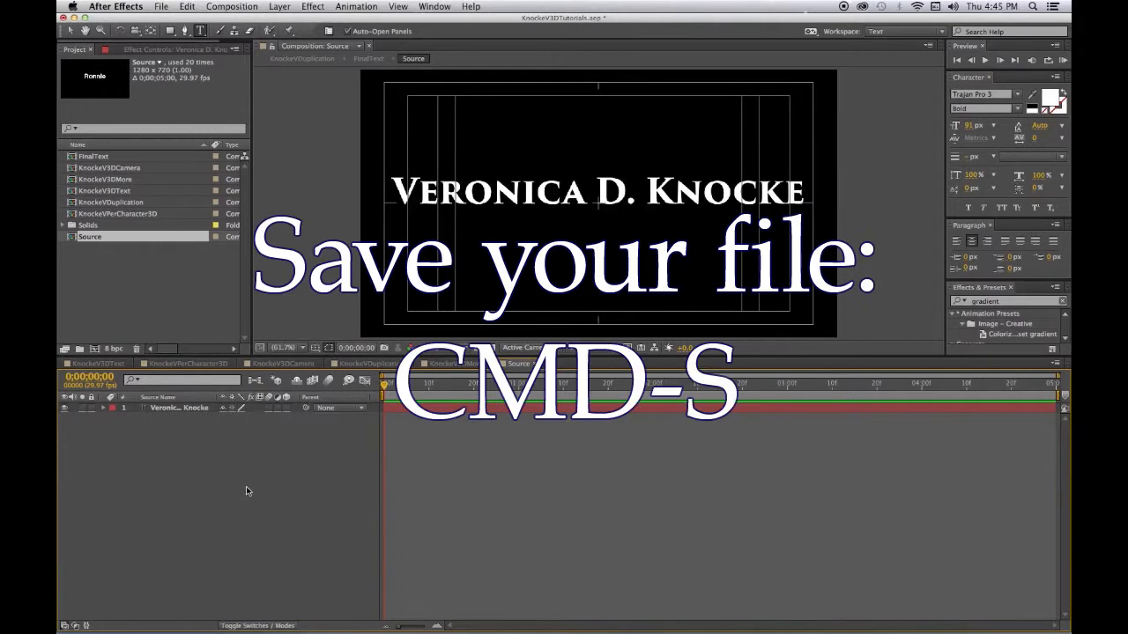
pyautogui.press('super+s')
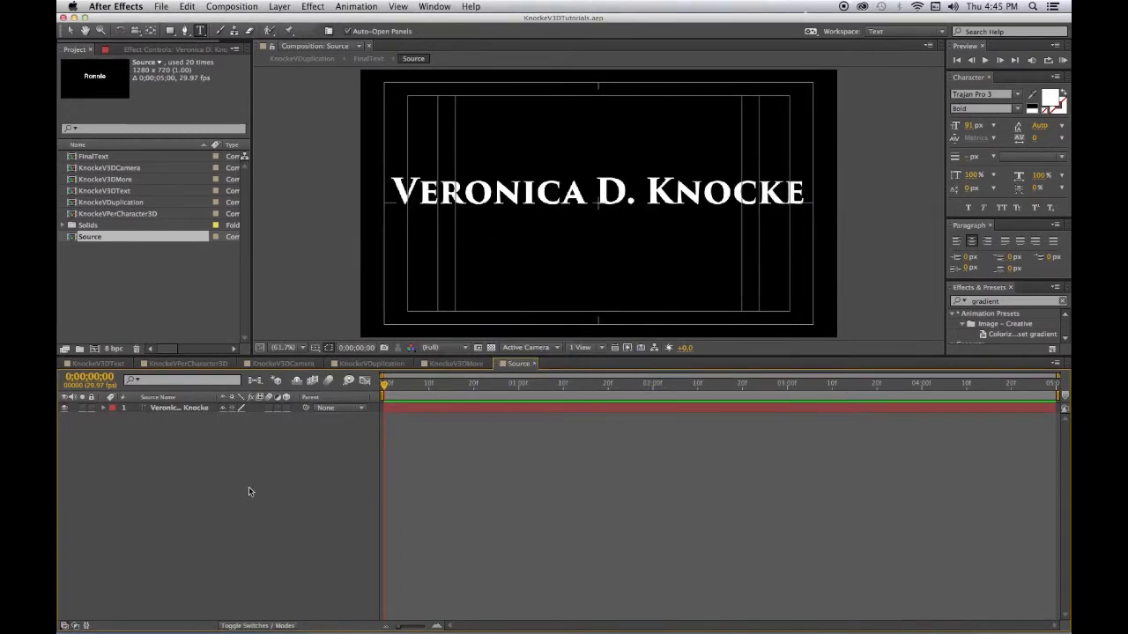
pyautogui.click(393, 366)
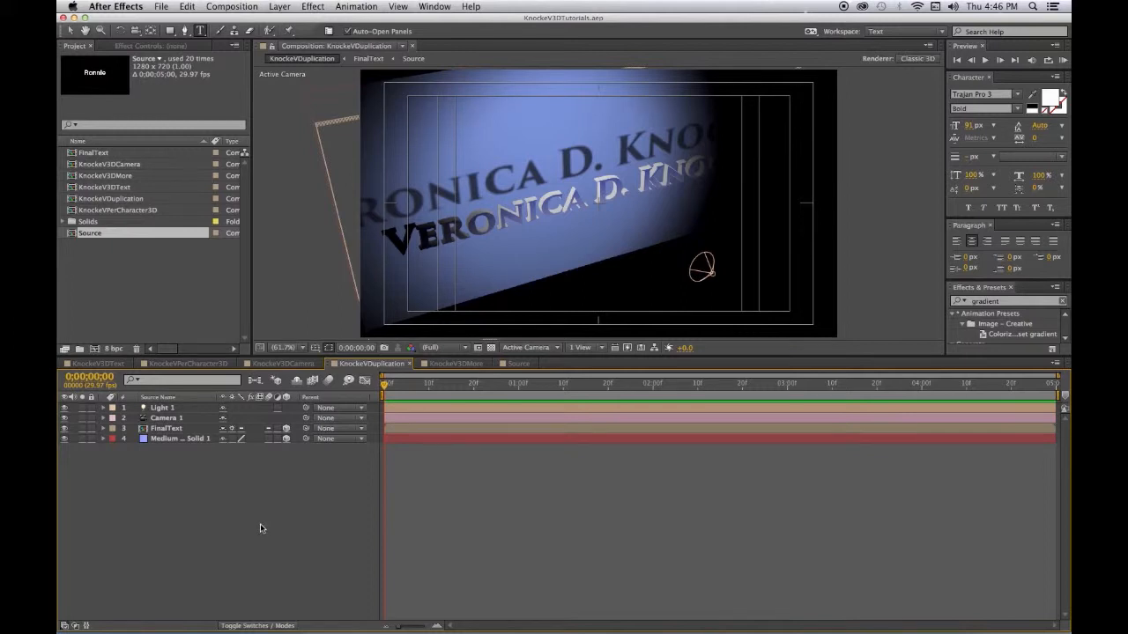
# - Open the FinalText composition from the Project panel
pyautogui.doubleClick(157, 429)
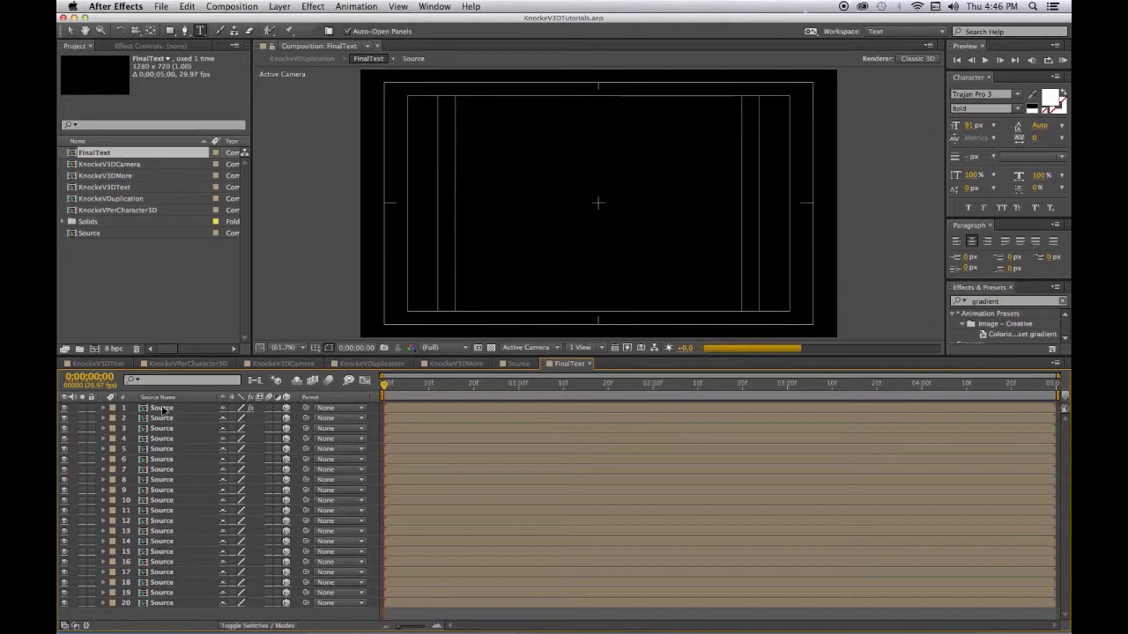
# - Replace FinalText layer 1's effects with a single Emboss effect and save the project
pyautogui.click(162, 408)
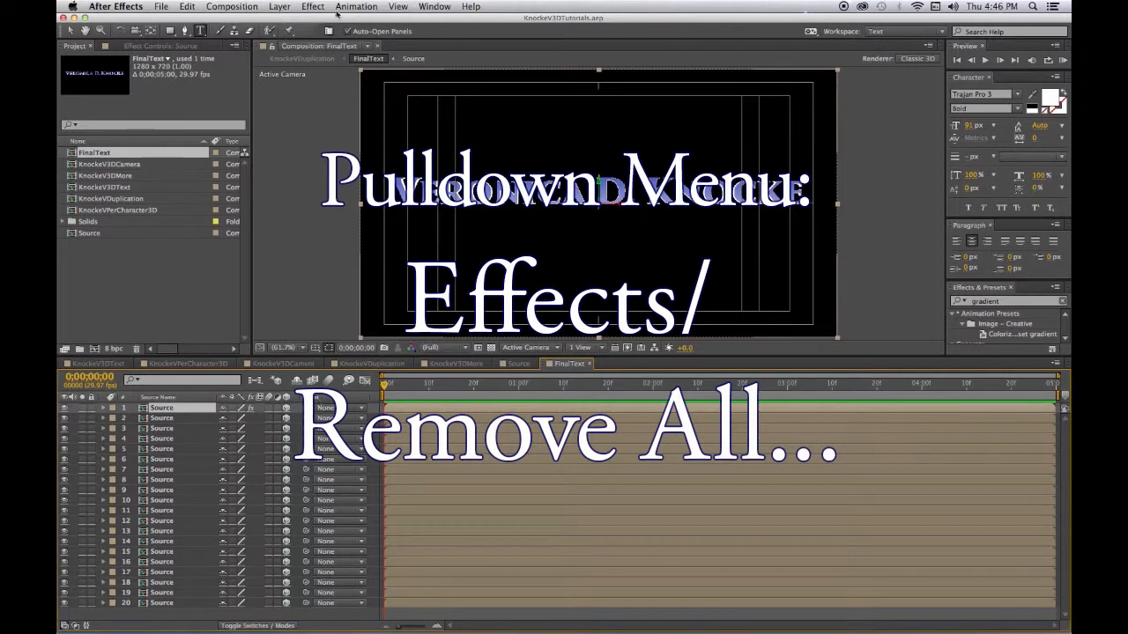
pyautogui.click(313, 7)
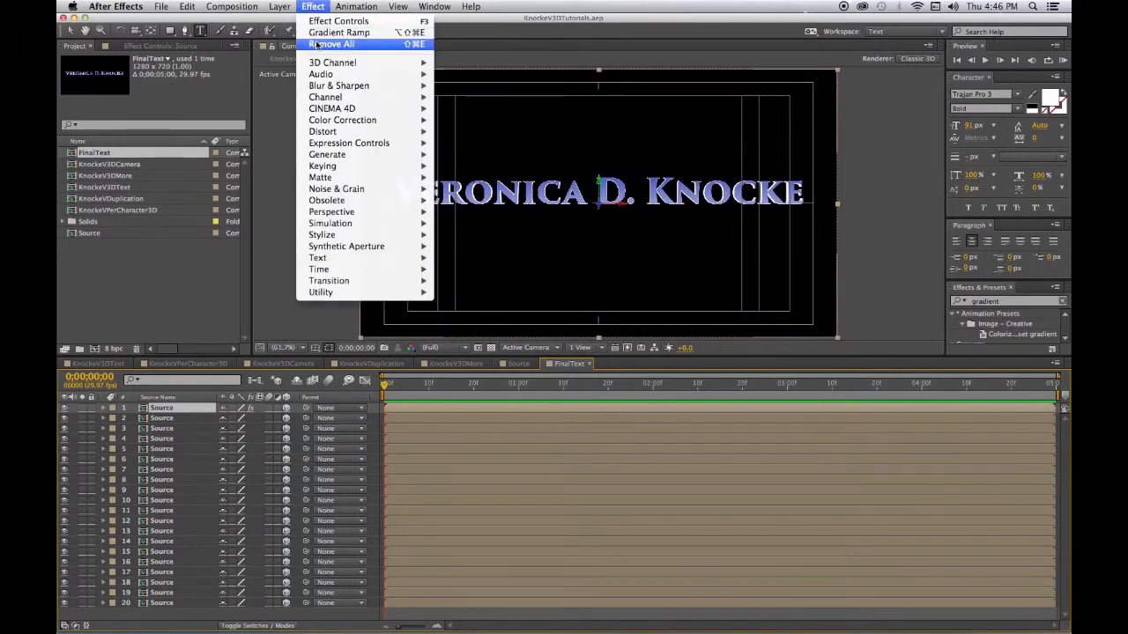
pyautogui.click(319, 45)
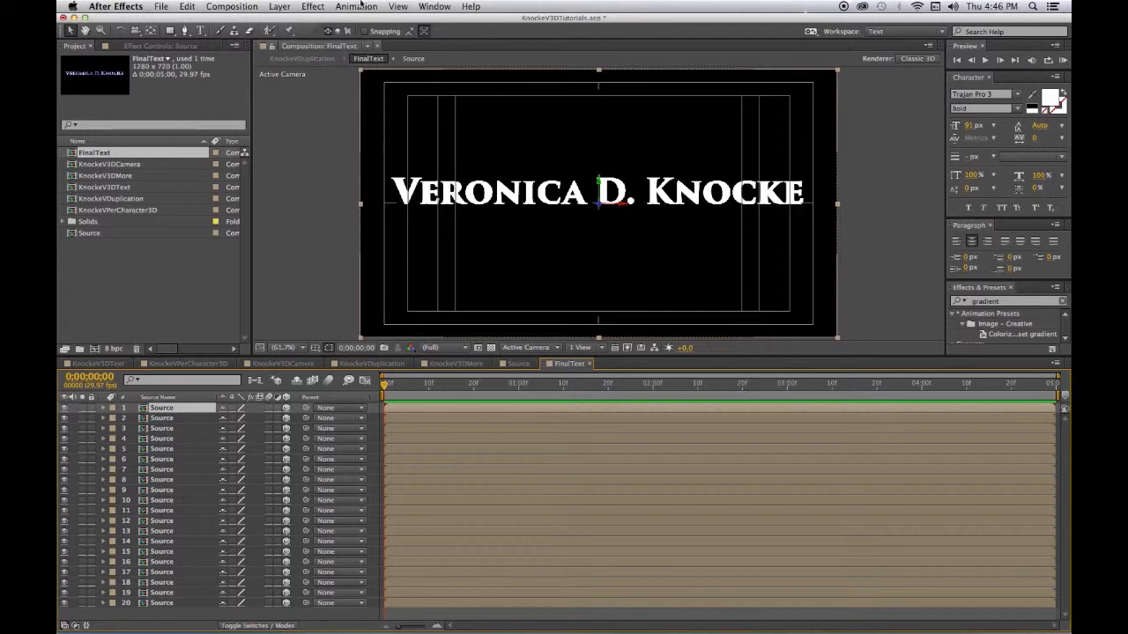
pyautogui.click(317, 7)
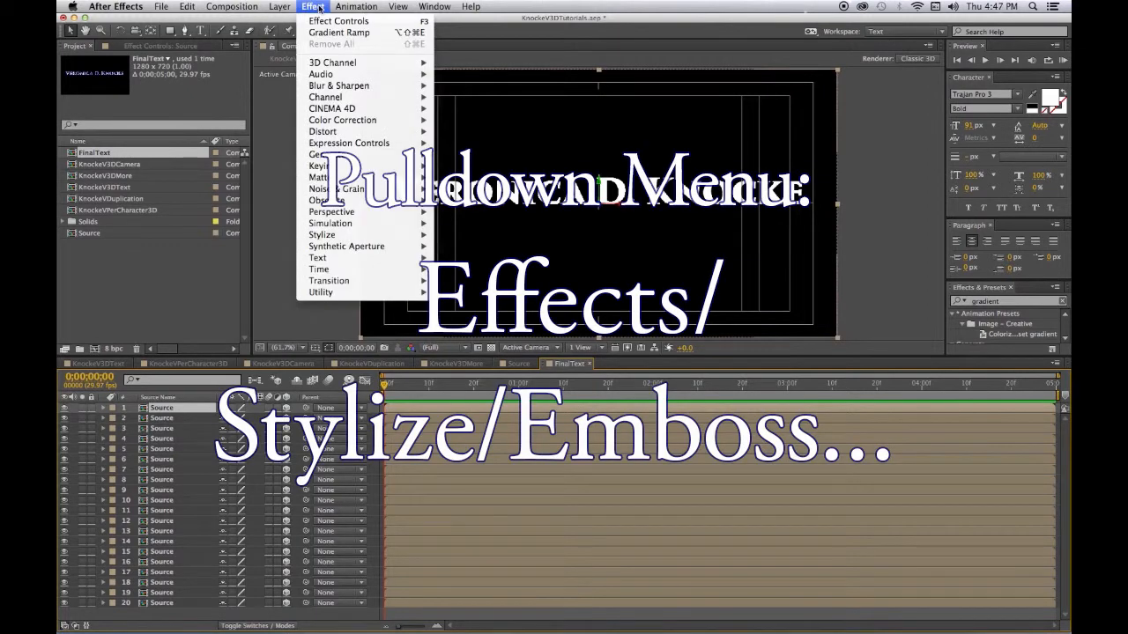
pyautogui.moveTo(333, 235)
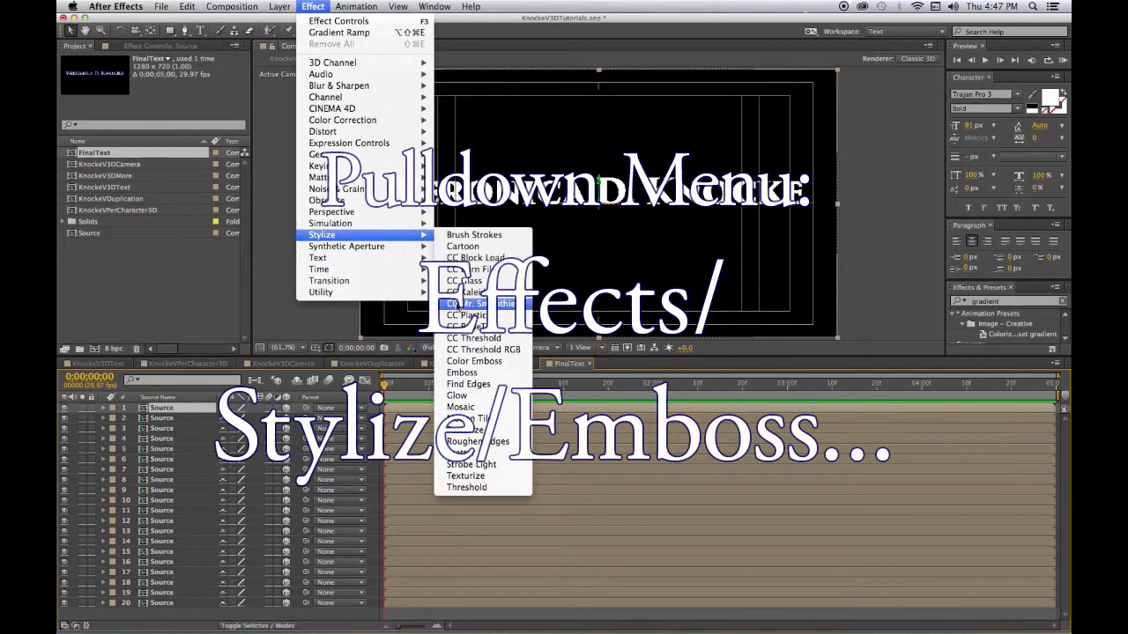
pyautogui.click(464, 372)
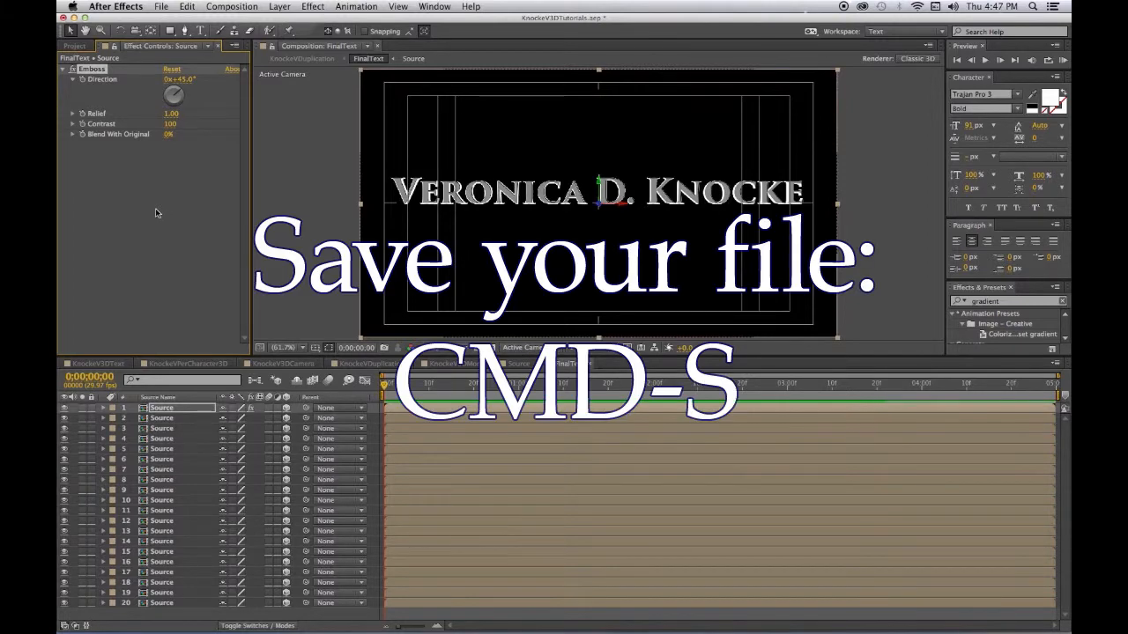
pyautogui.press('super+s')
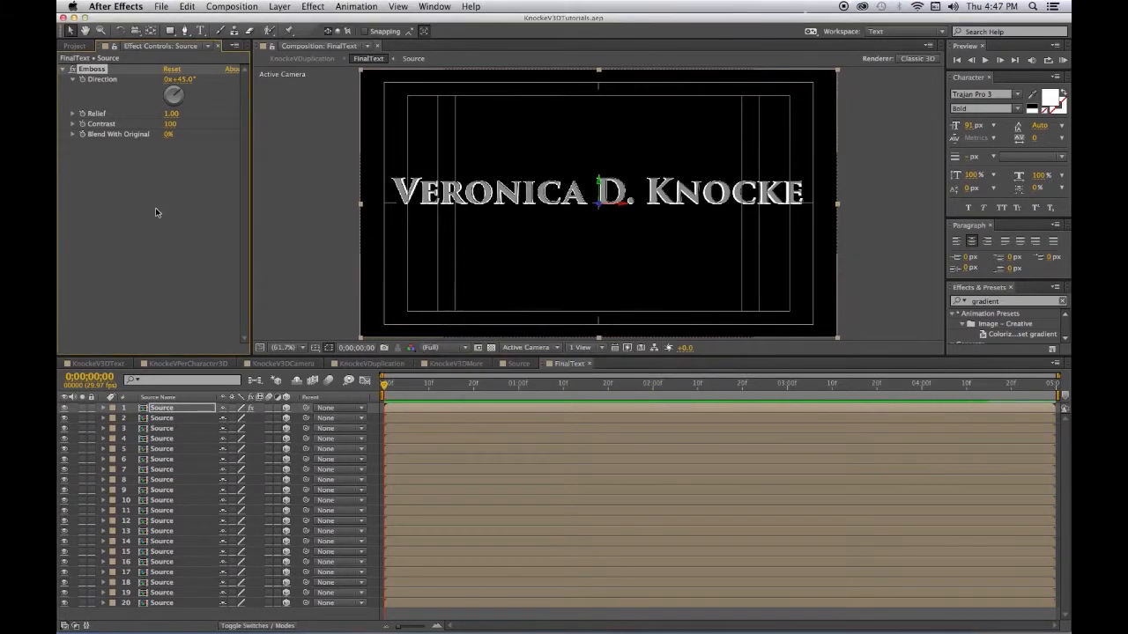
# - Switch to the empty KnockeV3DMore composition with the Project panel showing
pyautogui.click(455, 363)
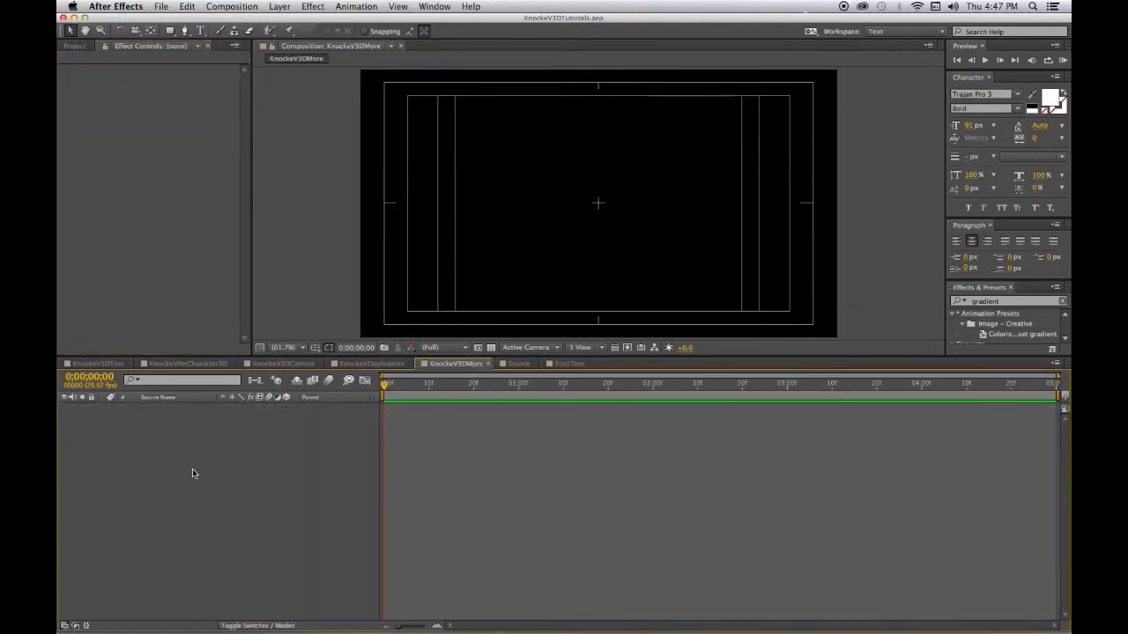
pyautogui.click(76, 46)
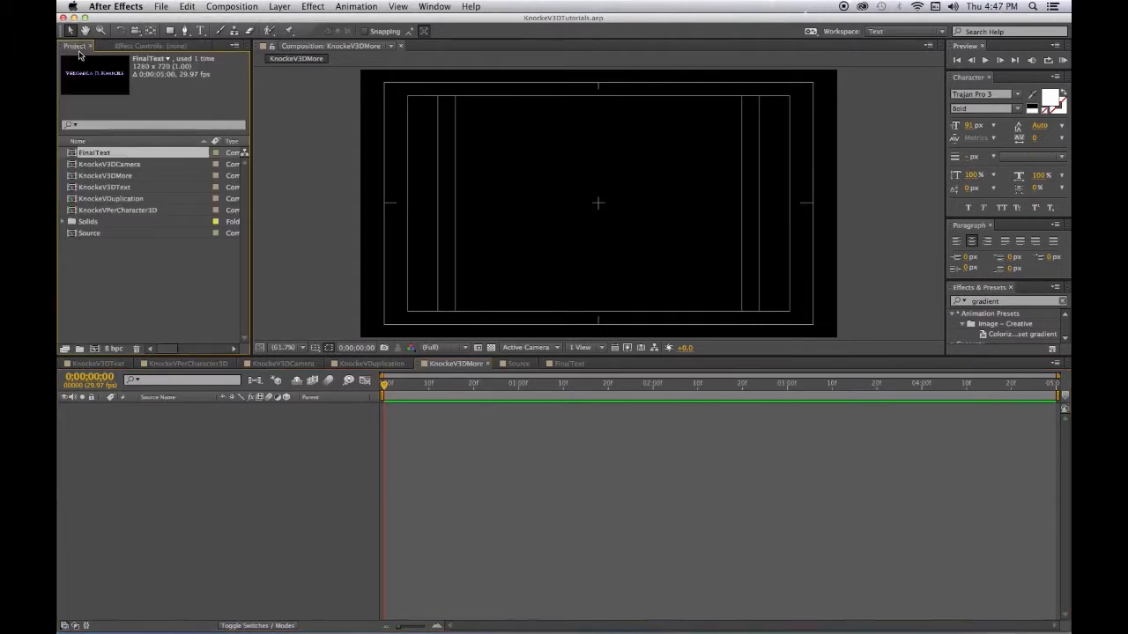
# - Import MtRushmoreBW.jpg from the KnockV3DText/ImagesMtRushmore folder into the project
pyautogui.rightClick(140, 262)
pyautogui.moveTo(194, 315)
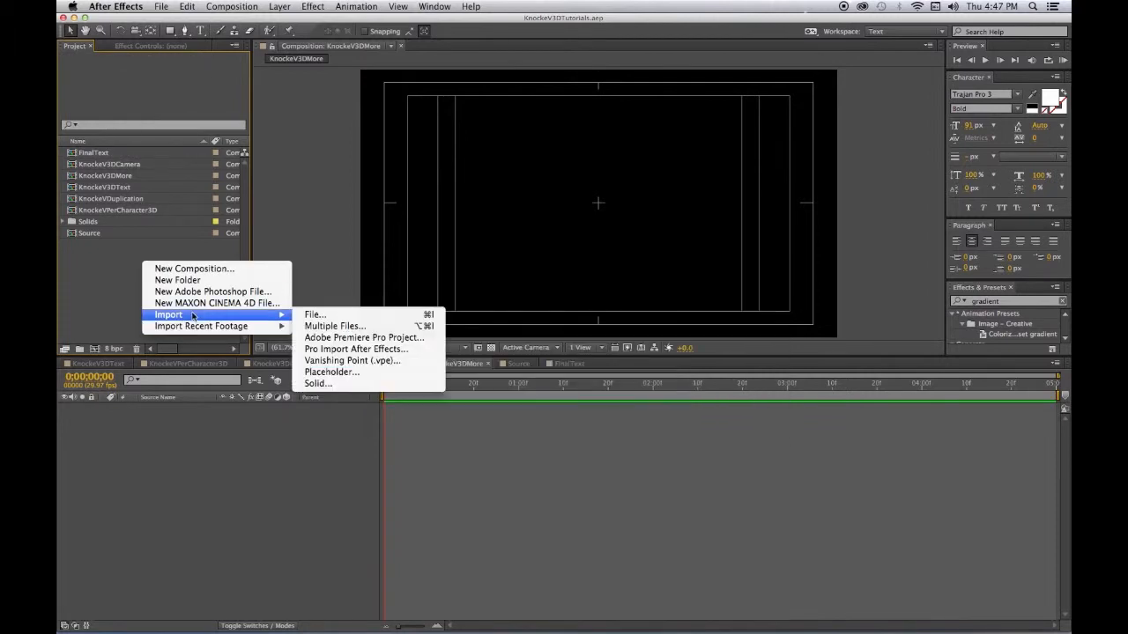
pyautogui.click(302, 315)
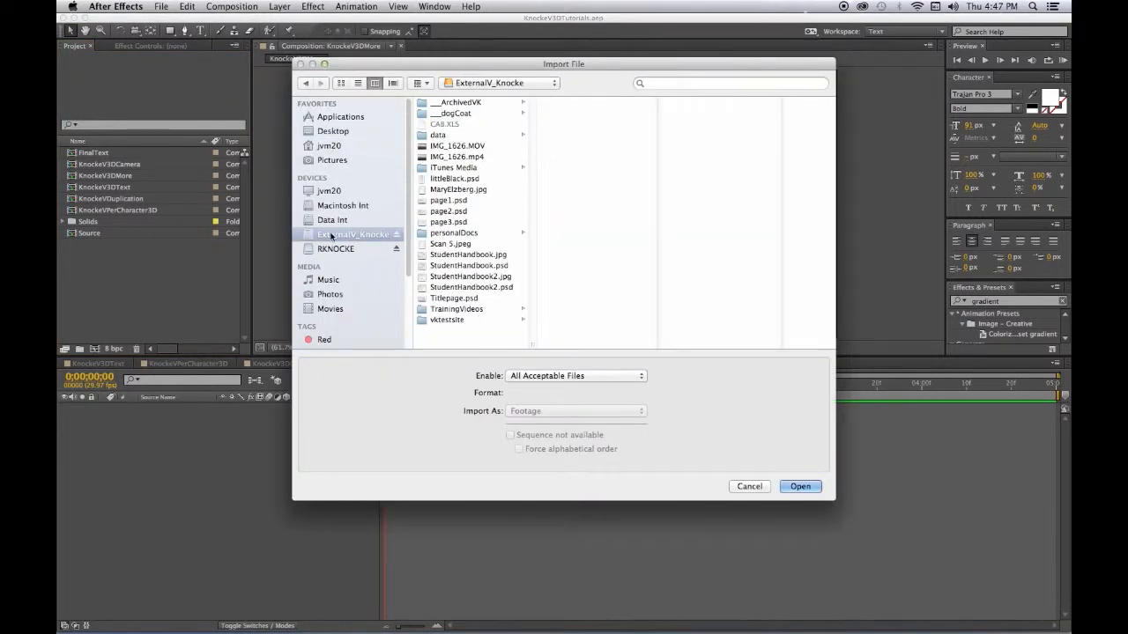
pyautogui.click(449, 310)
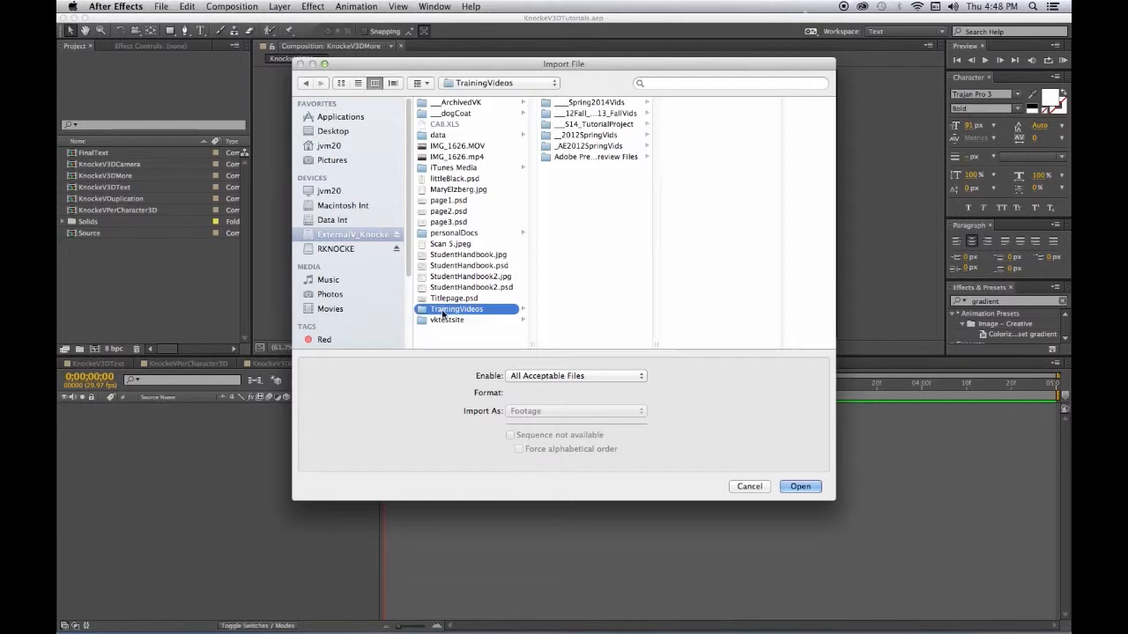
pyautogui.click(610, 104)
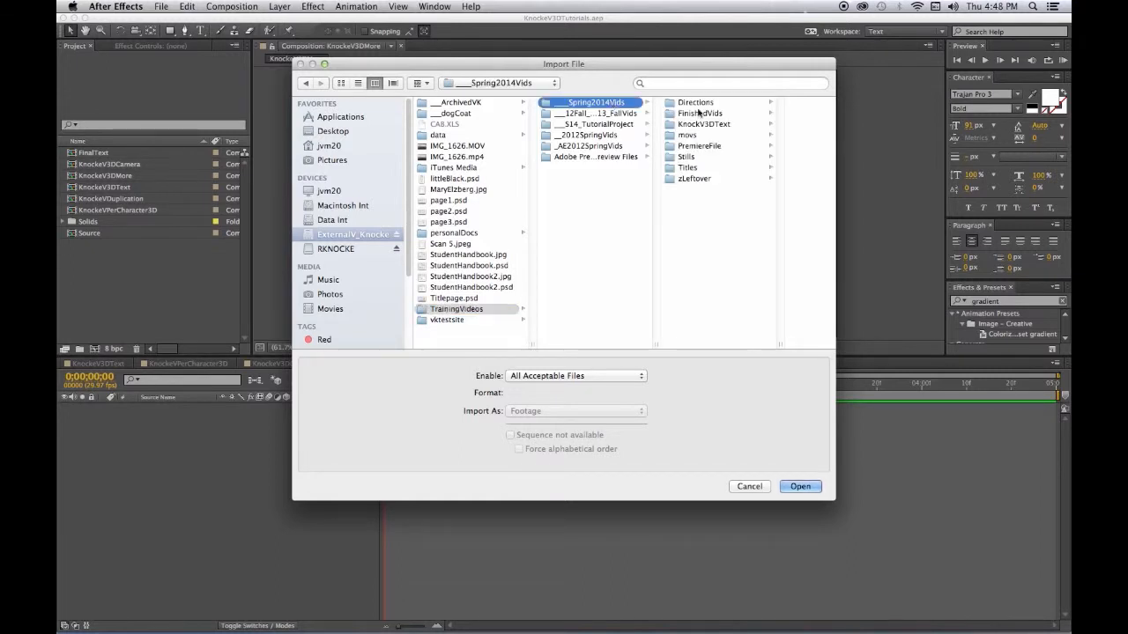
pyautogui.click(705, 124)
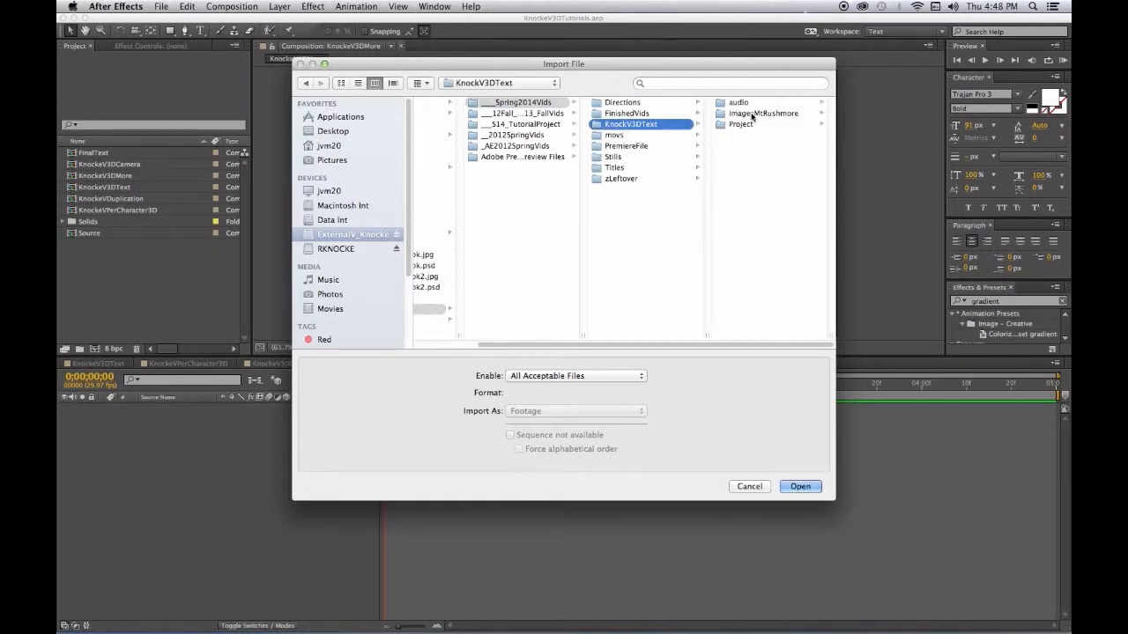
pyautogui.click(753, 114)
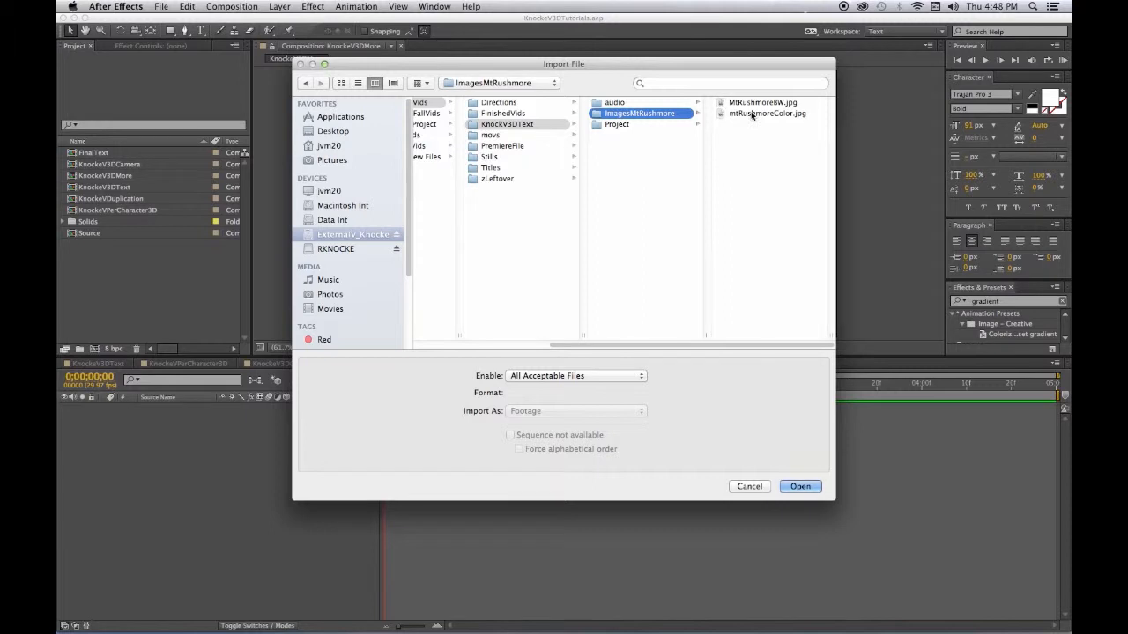
pyautogui.click(746, 104)
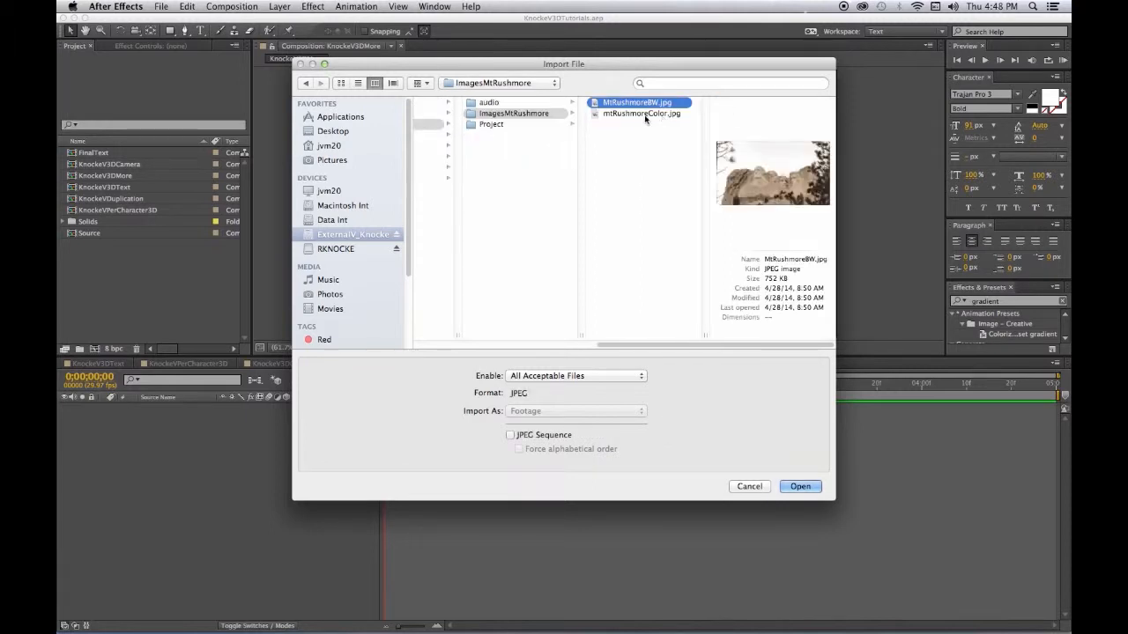
pyautogui.click(645, 115)
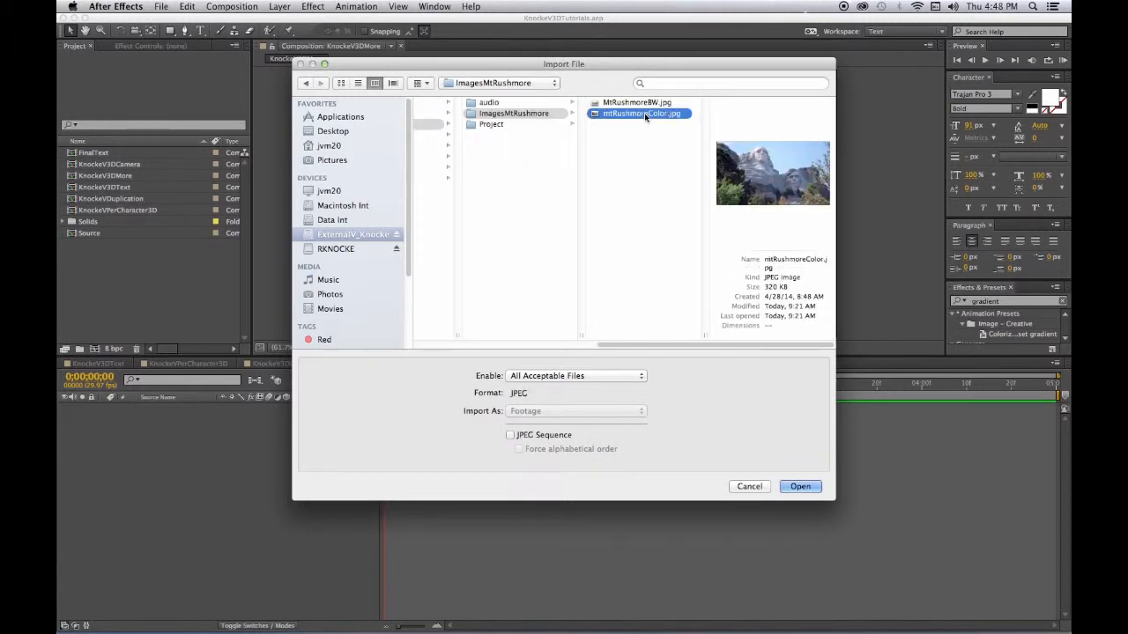
pyautogui.click(637, 103)
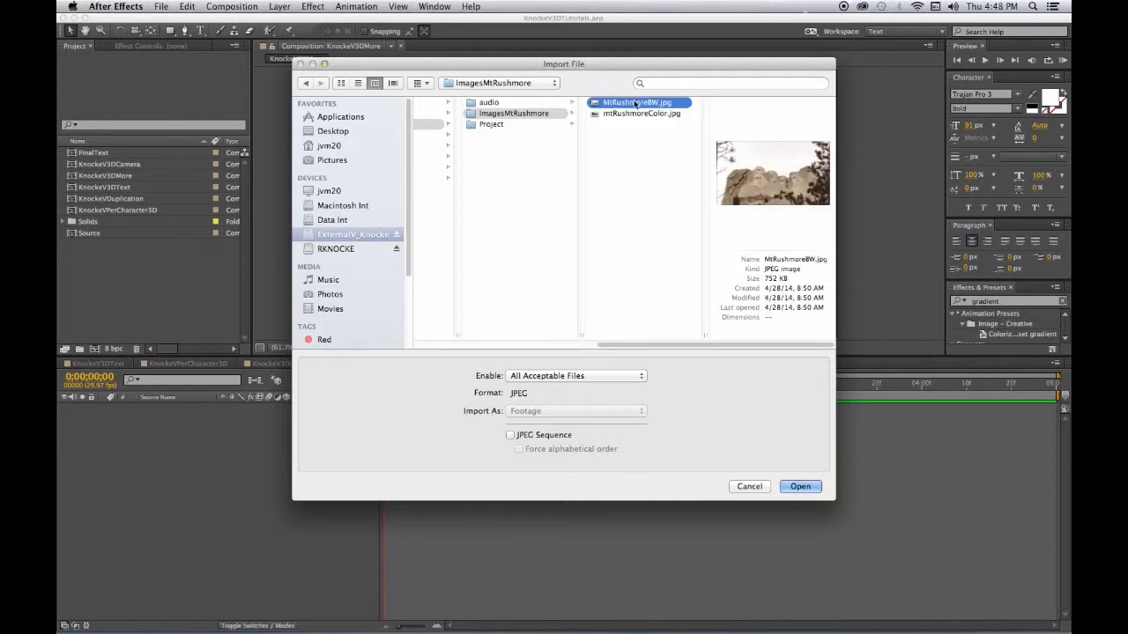
pyautogui.click(801, 486)
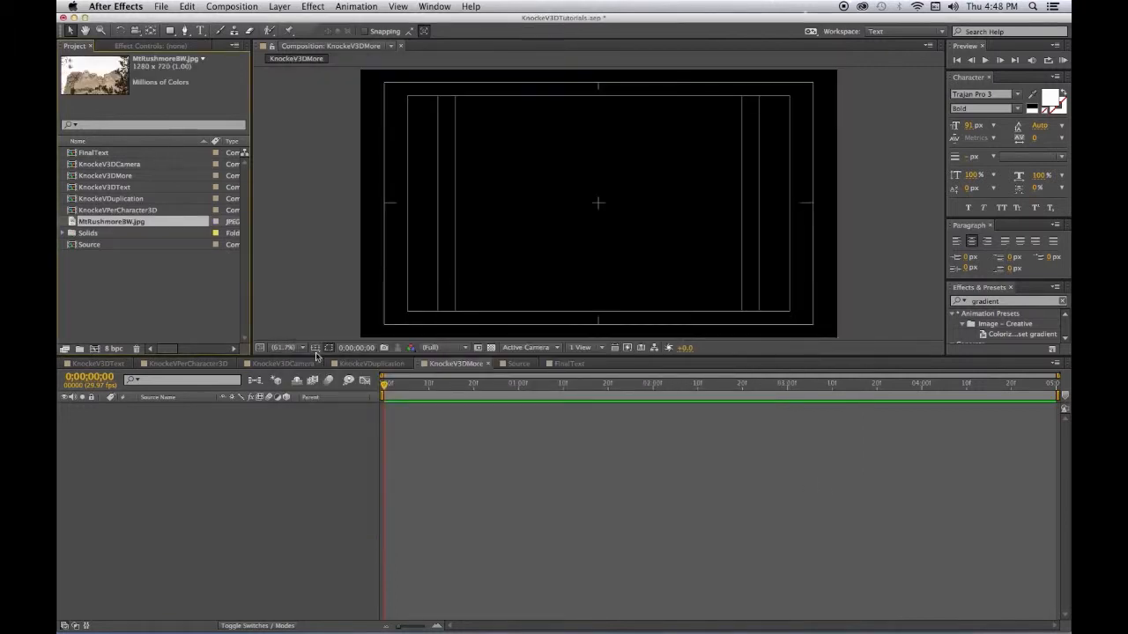
# - Add MtRushmoreBW.jpg and the FinalText composition as layers in KnockeV3DMore
pyautogui.moveTo(72, 222); pyautogui.dragTo(123, 467)
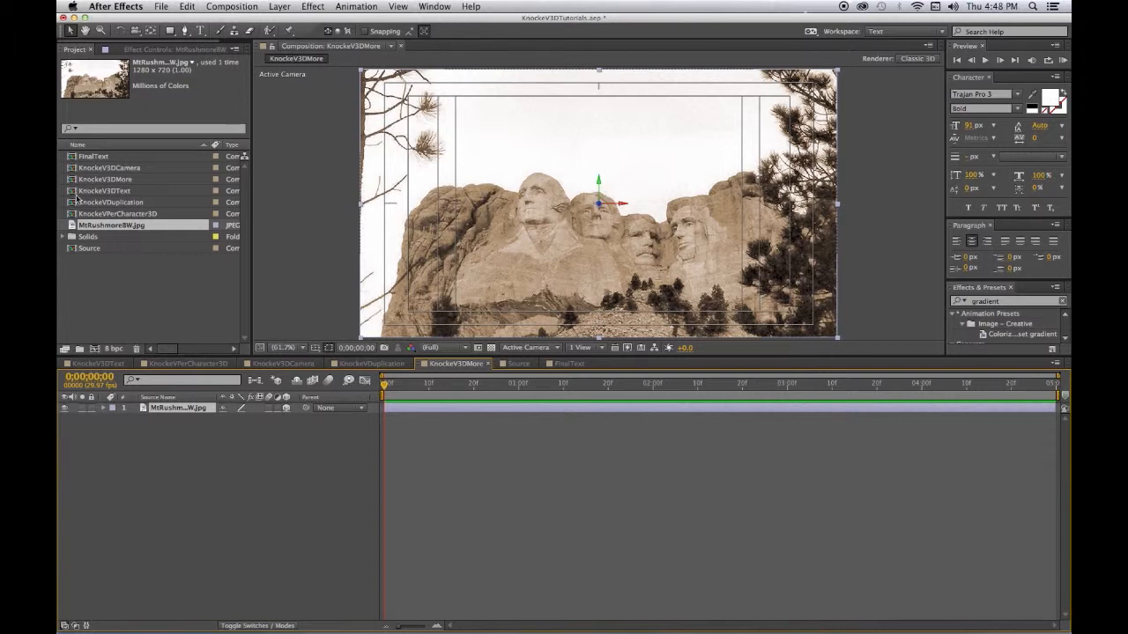
pyautogui.click(71, 158)
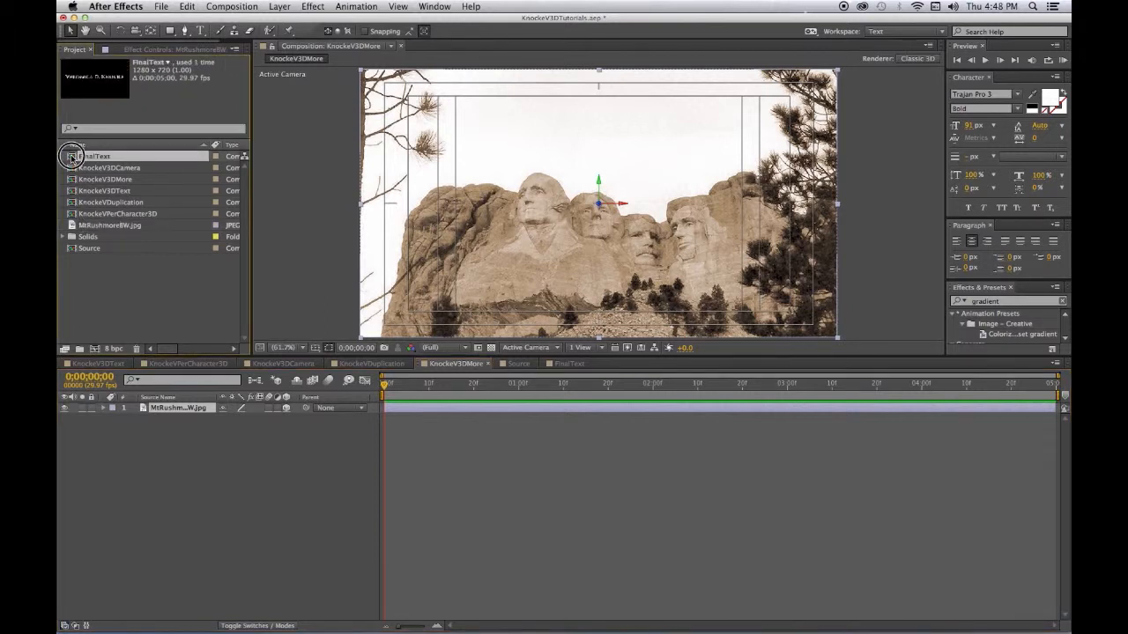
pyautogui.click(176, 523)
pyautogui.click(141, 401)
pyautogui.moveTo(70, 156); pyautogui.dragTo(146, 388)
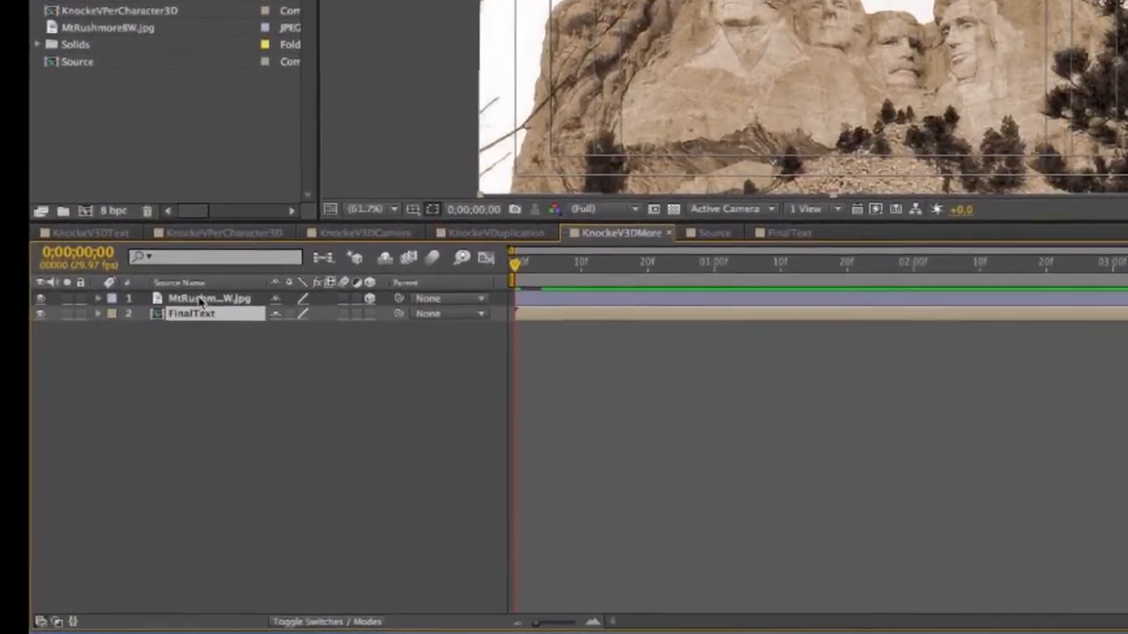
# - Stack FinalText above Mt Rushmore with collapsed transformations, preview, and reveal its Position
pyautogui.click(188, 385)
pyautogui.moveTo(207, 273); pyautogui.dragTo(203, 301)
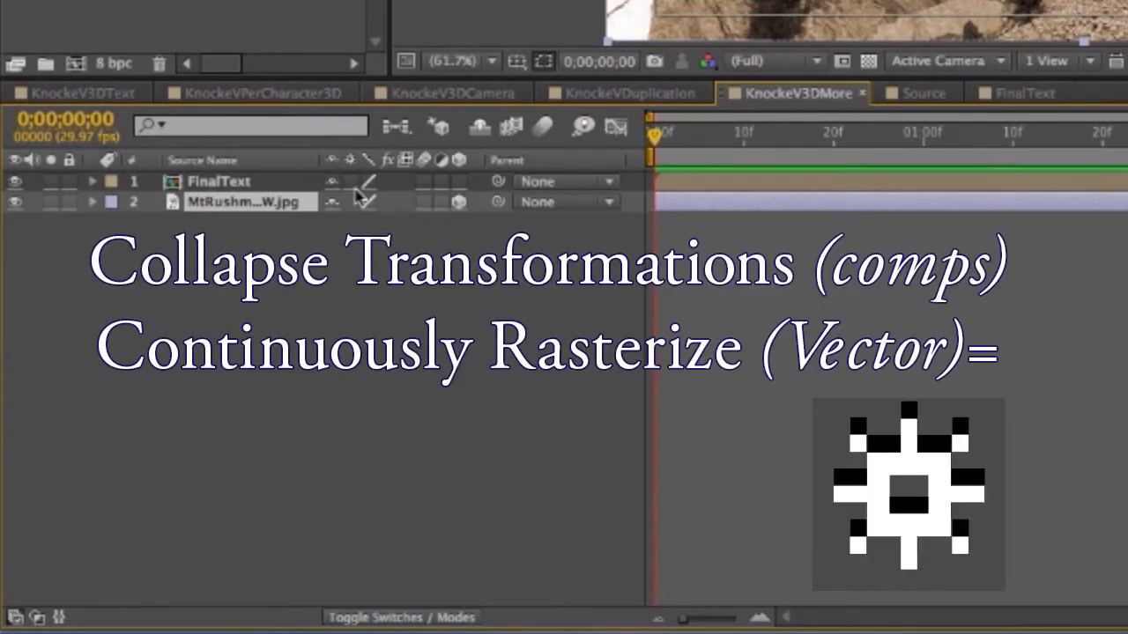
pyautogui.click(350, 180)
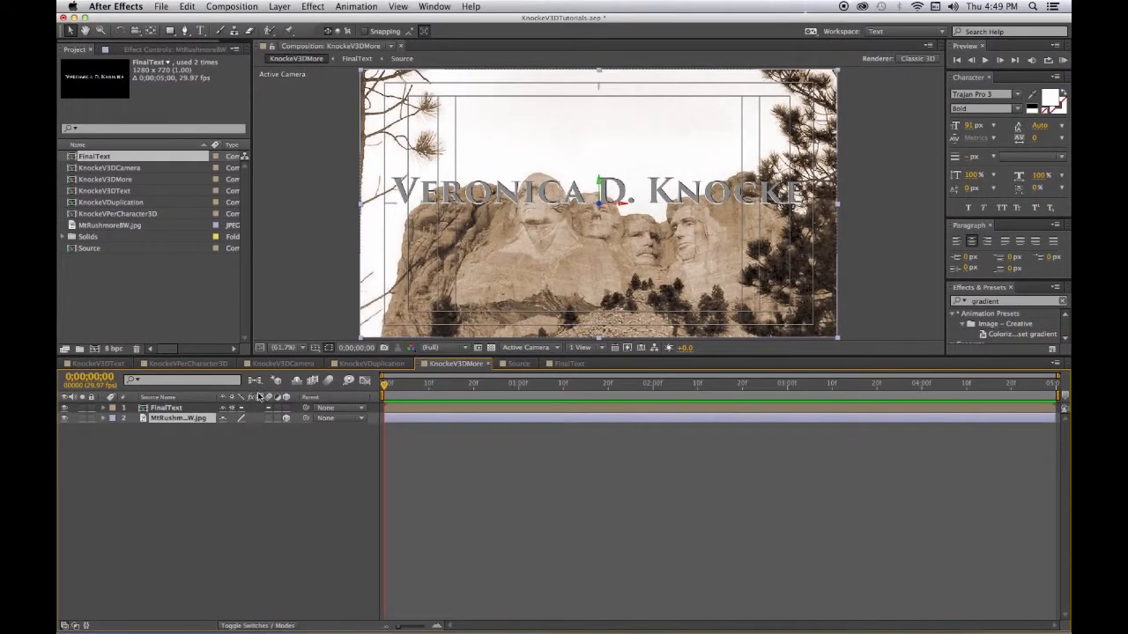
pyautogui.press('KP_0')
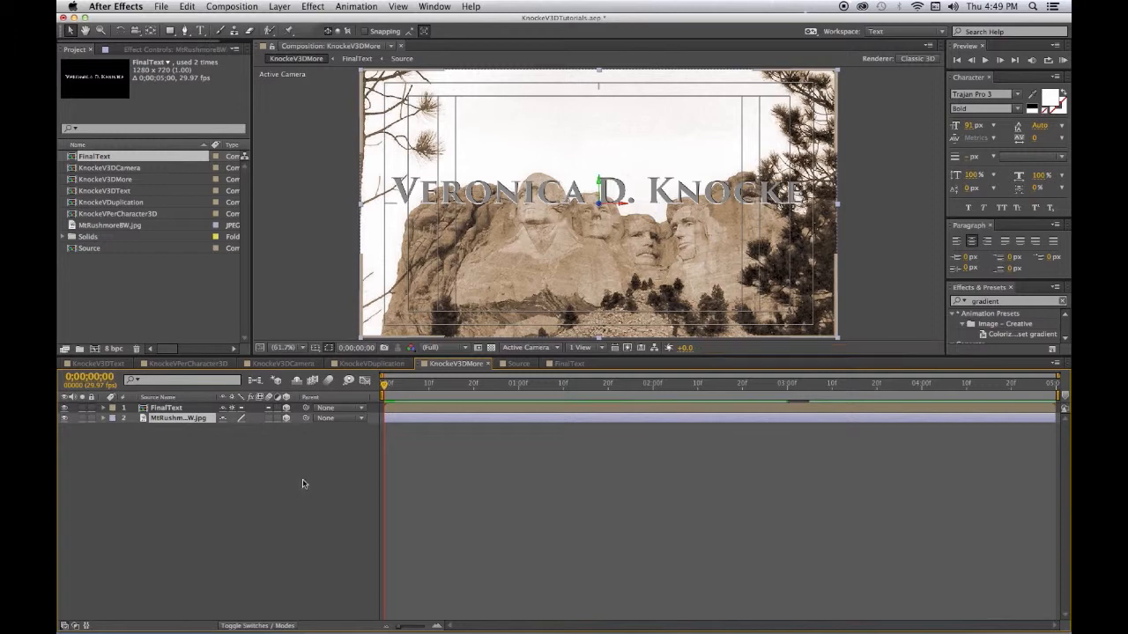
pyautogui.click(178, 409)
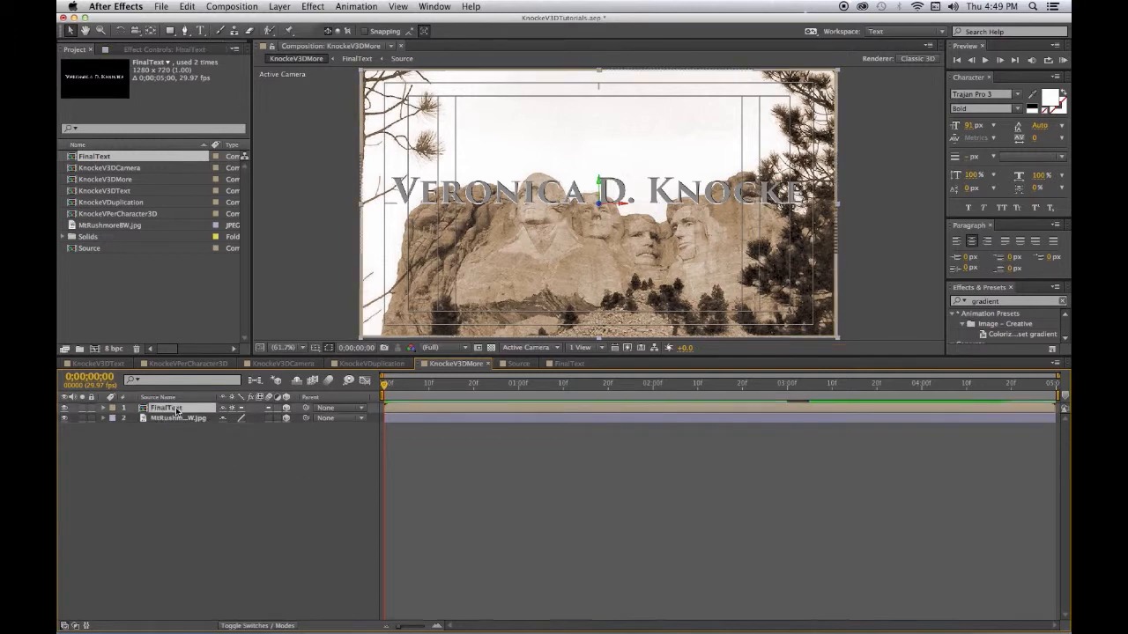
pyautogui.press('p')
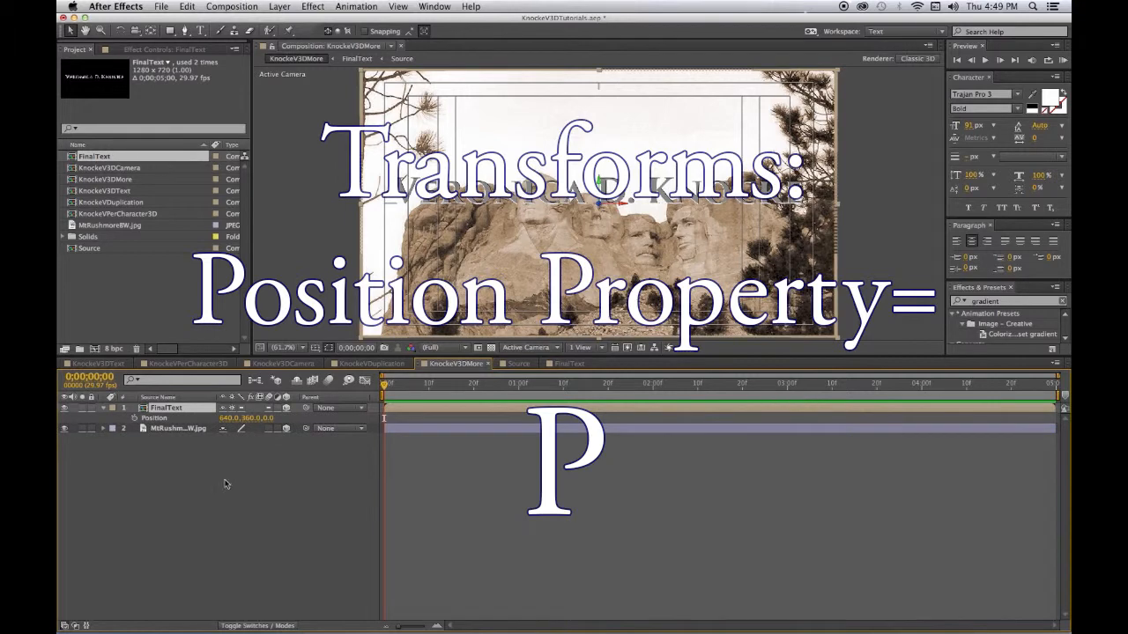
# - Set FinalText's Position Z to -150 and save the project
pyautogui.click(266, 419)
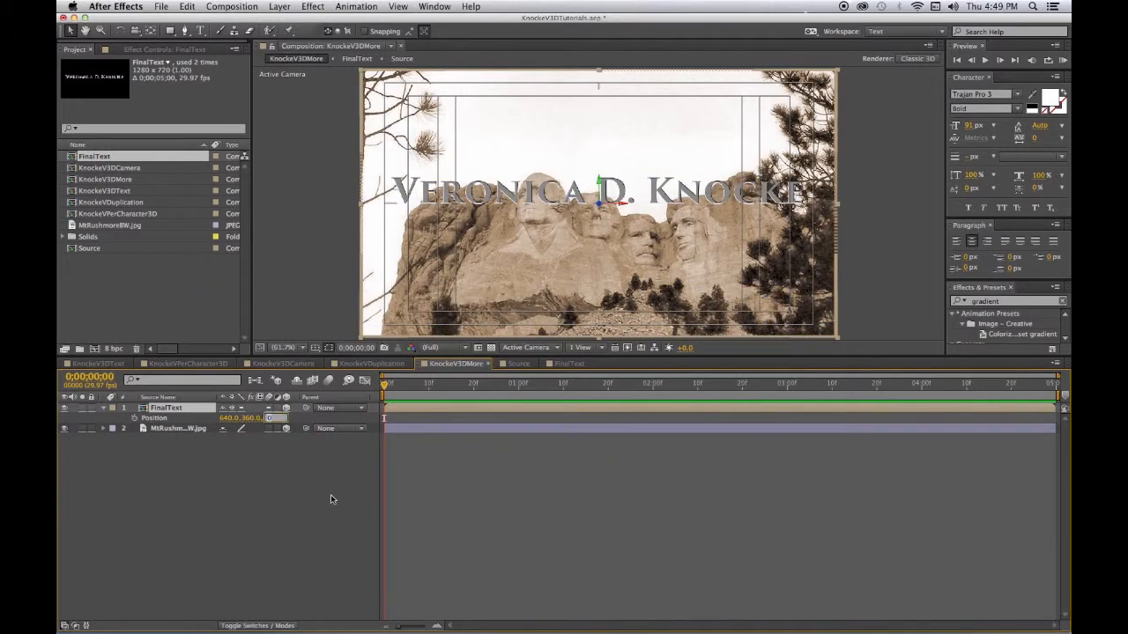
pyautogui.write('-')
pyautogui.press('Return')
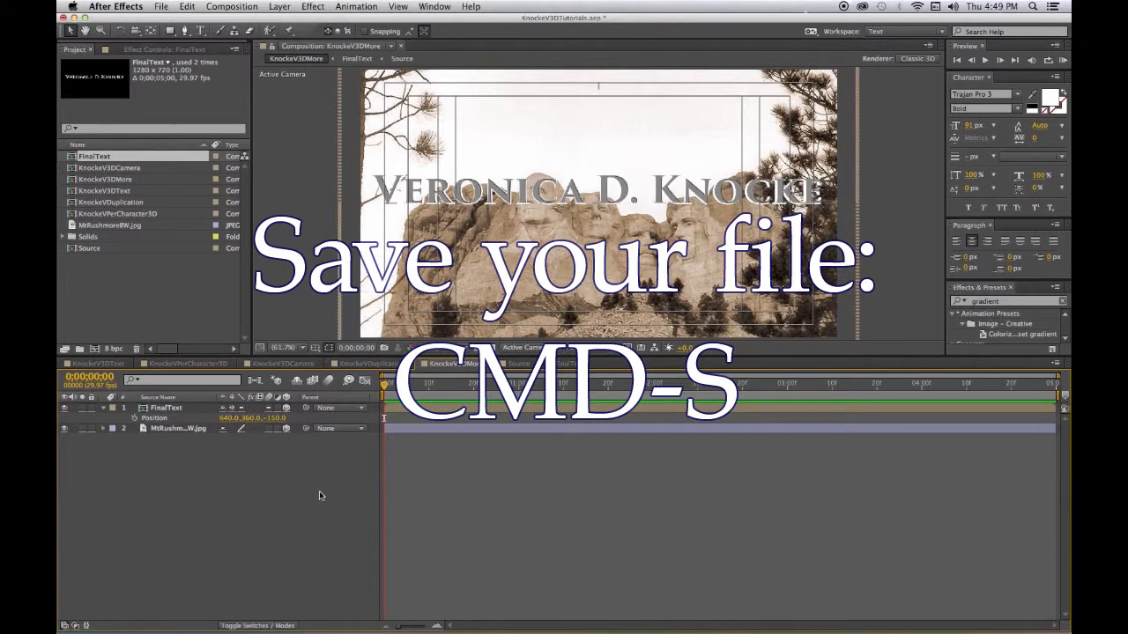
pyautogui.press('super+s')
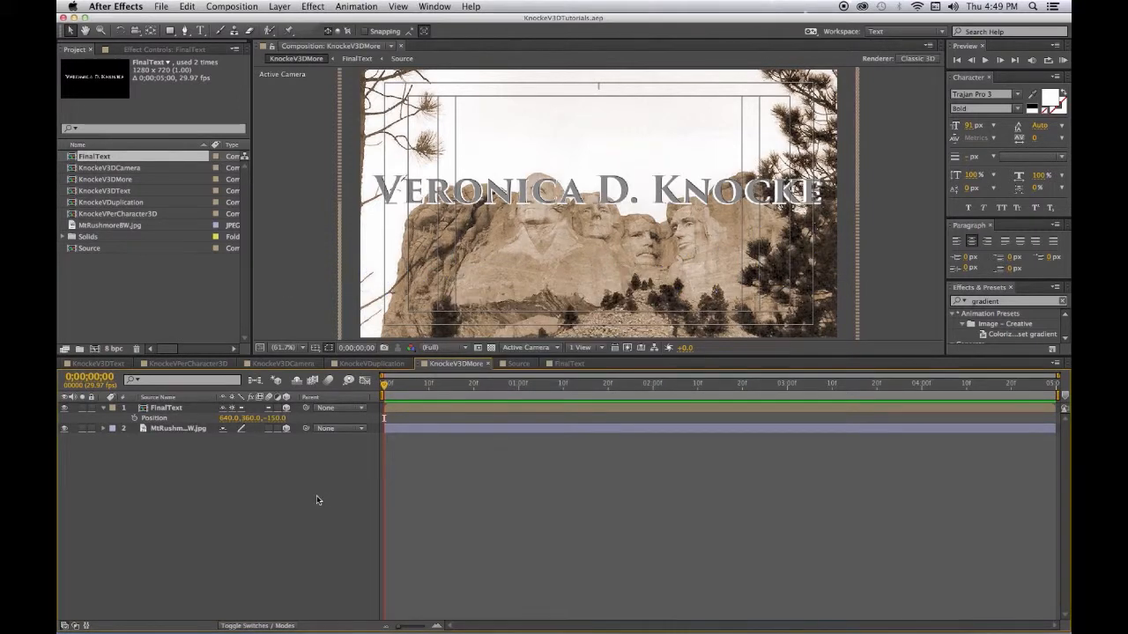
# - Open the Source composition from FinalText and expand the name text layer's Text and Transform properties
pyautogui.click(165, 408)
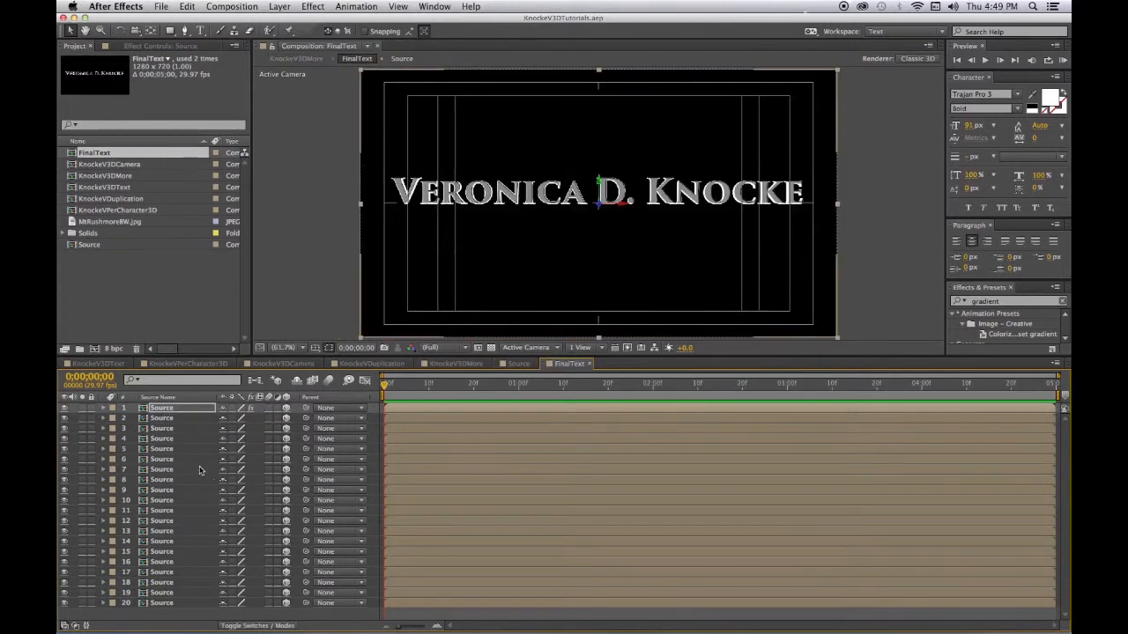
pyautogui.doubleClick(159, 408)
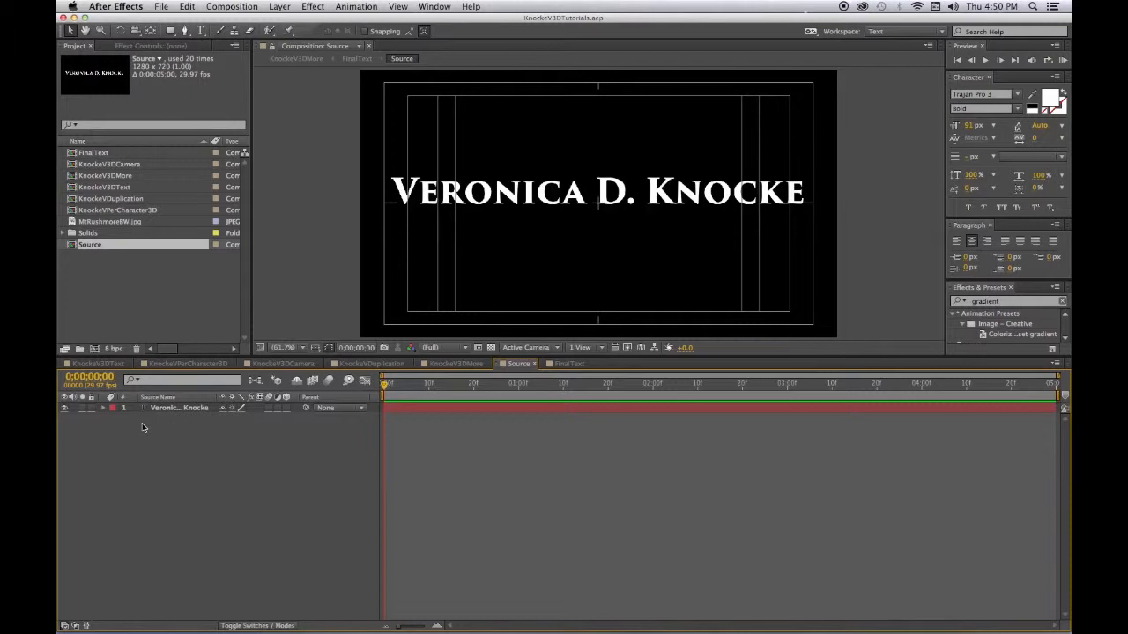
pyautogui.click(102, 408)
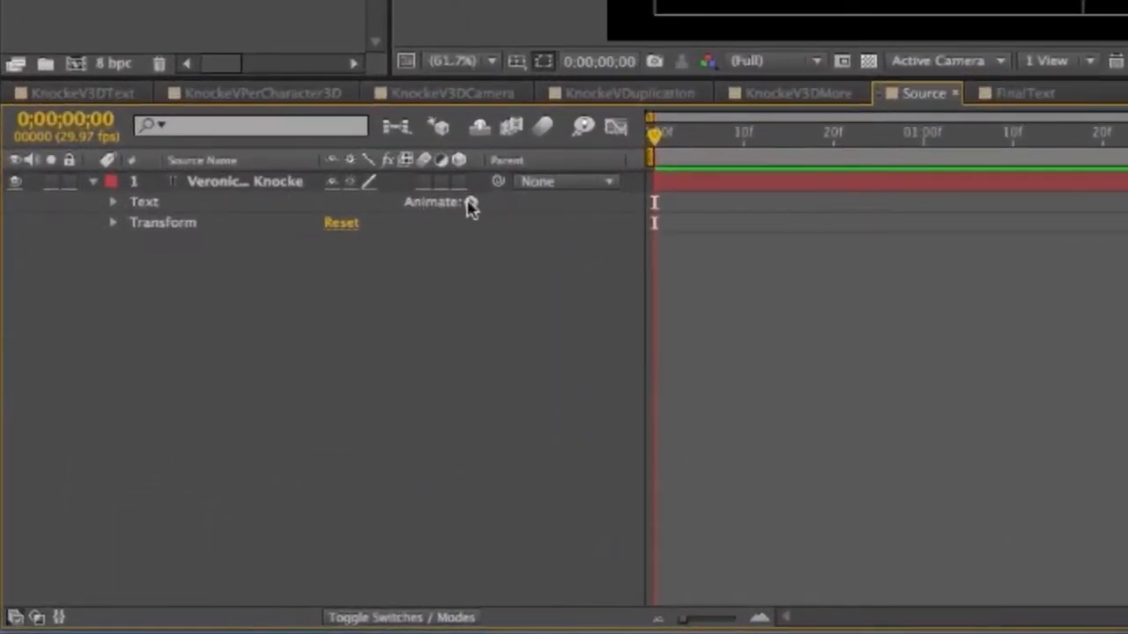
# - Enable per-character 3D on the name text and add a Position animator
pyautogui.click(471, 202)
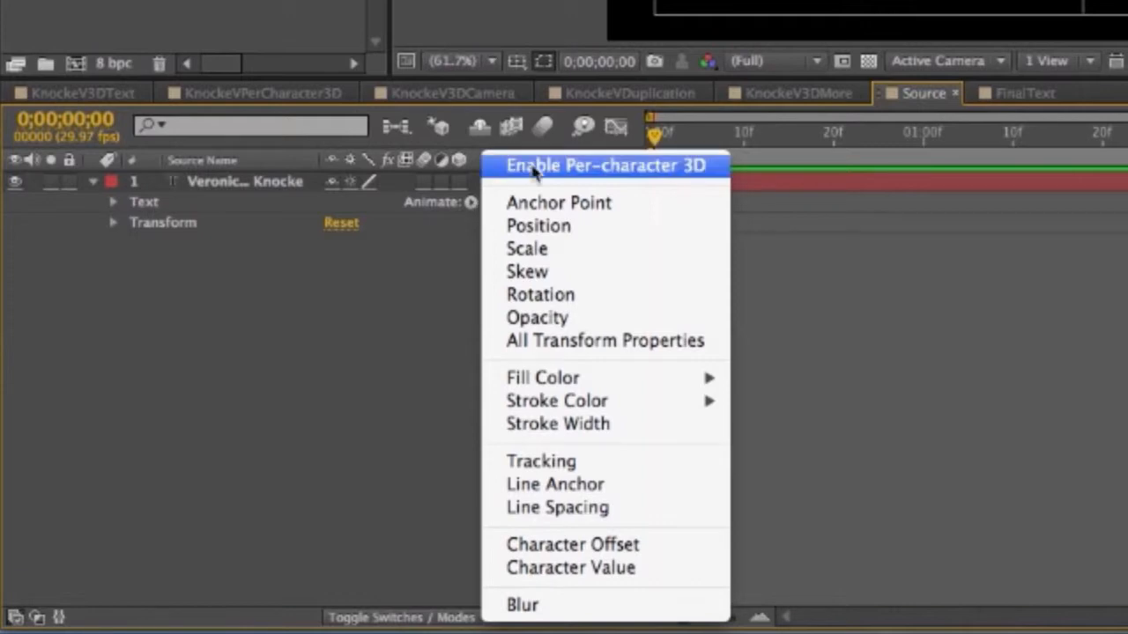
pyautogui.click(535, 166)
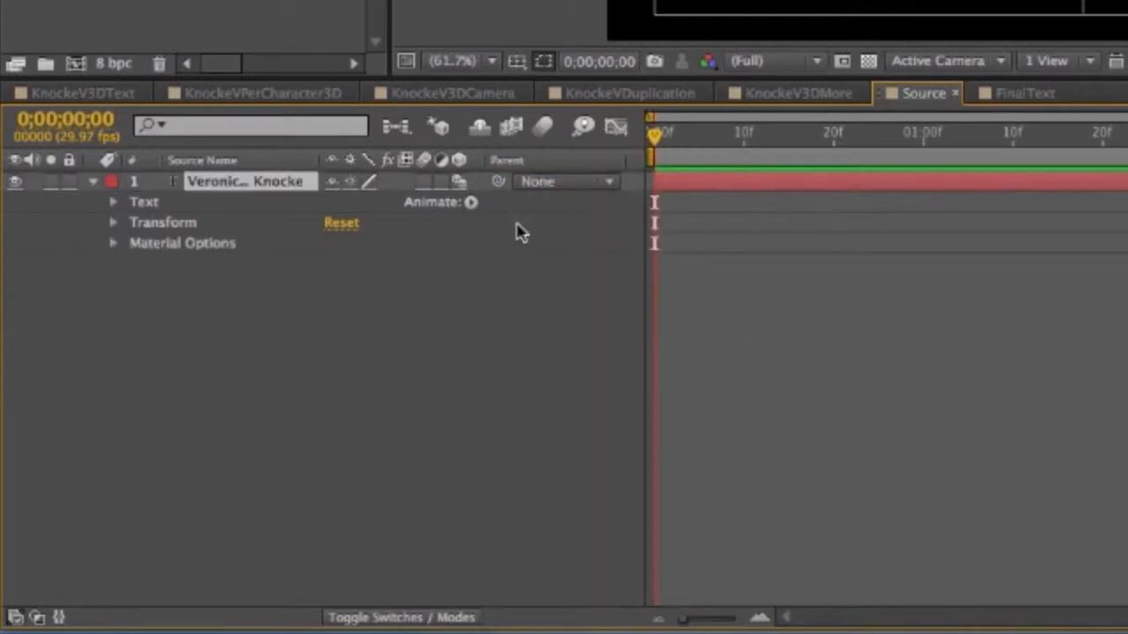
pyautogui.click(471, 202)
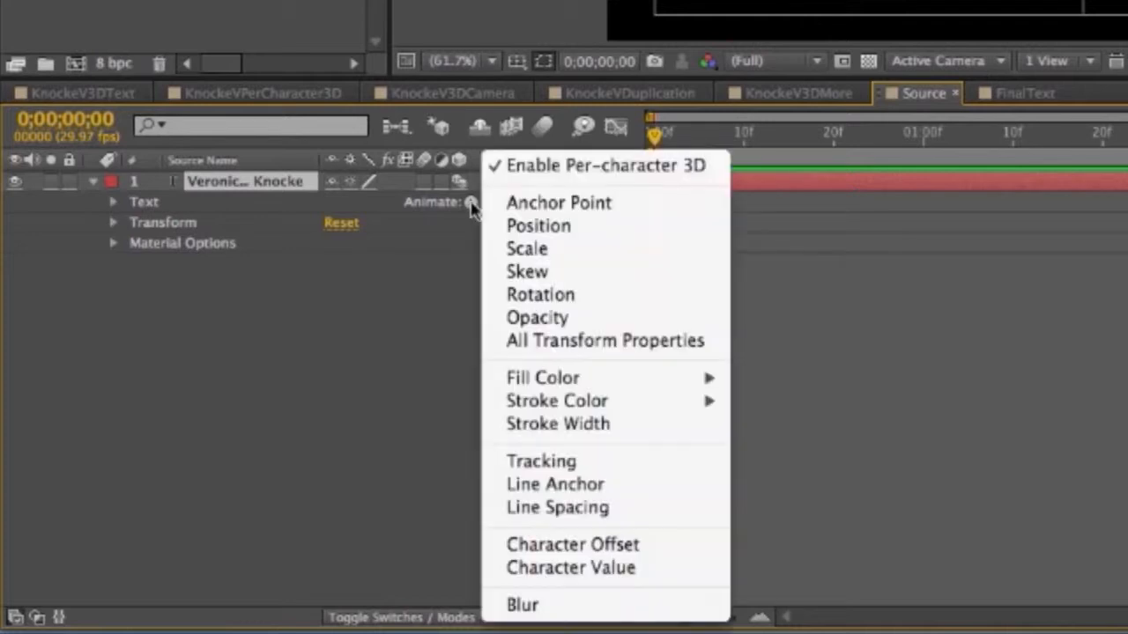
pyautogui.click(515, 227)
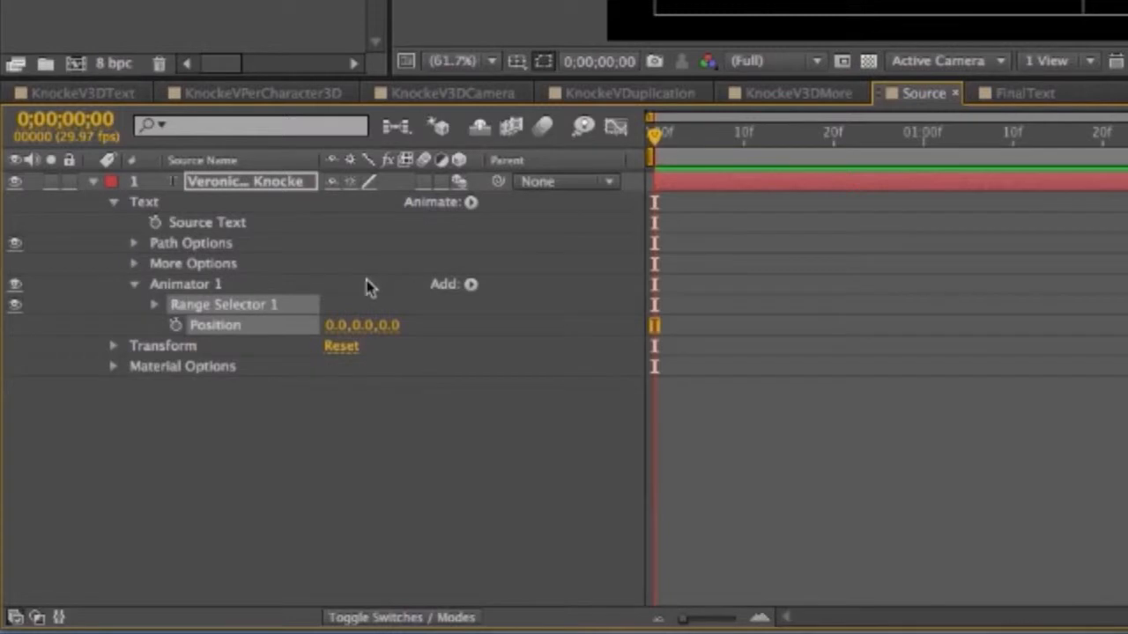
# - Set Range Selector 1's Advanced Based On option to Characters Excluding Spaces
pyautogui.click(154, 305)
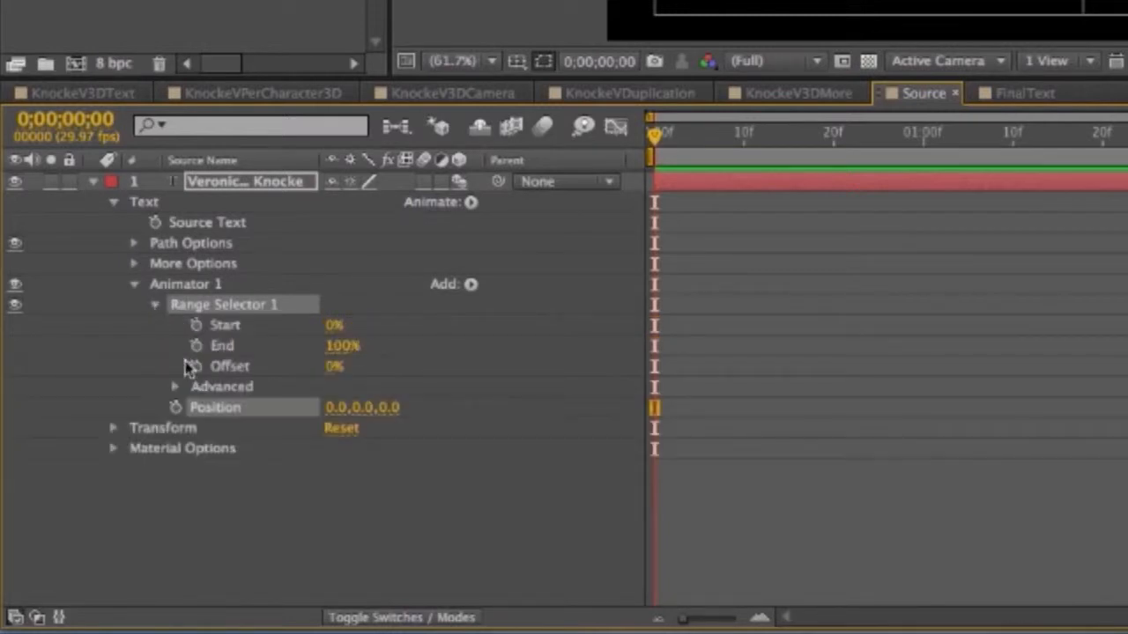
pyautogui.click(173, 388)
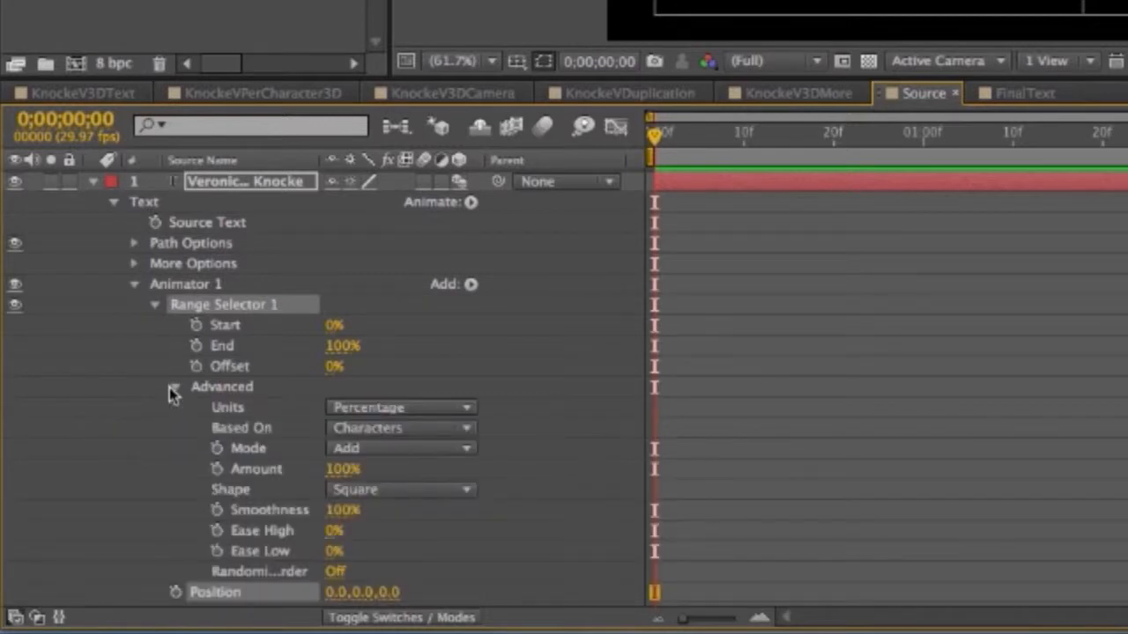
pyautogui.click(449, 431)
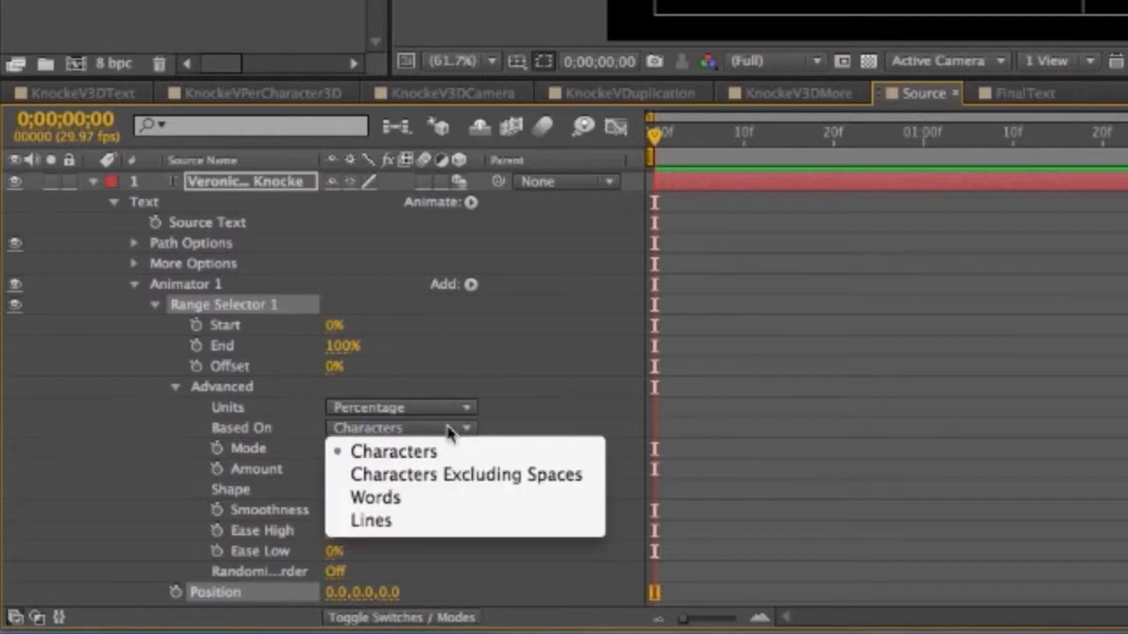
pyautogui.click(476, 474)
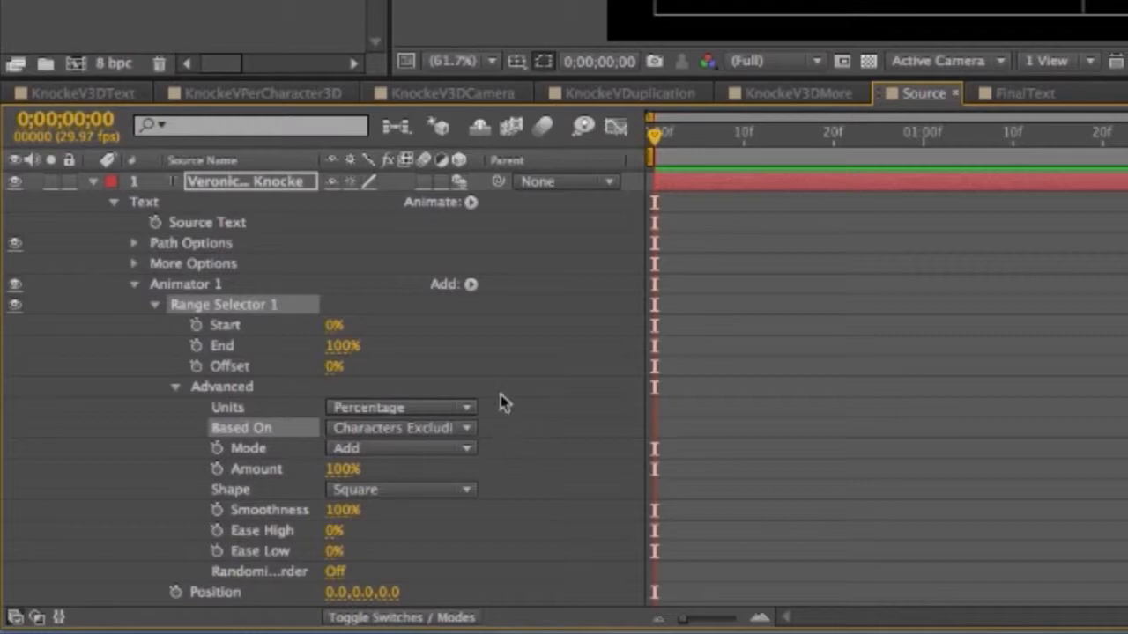
# - Keyframe Range Start at 0% and set Animator 1 Position to -700, -400, -1000
pyautogui.click(197, 325)
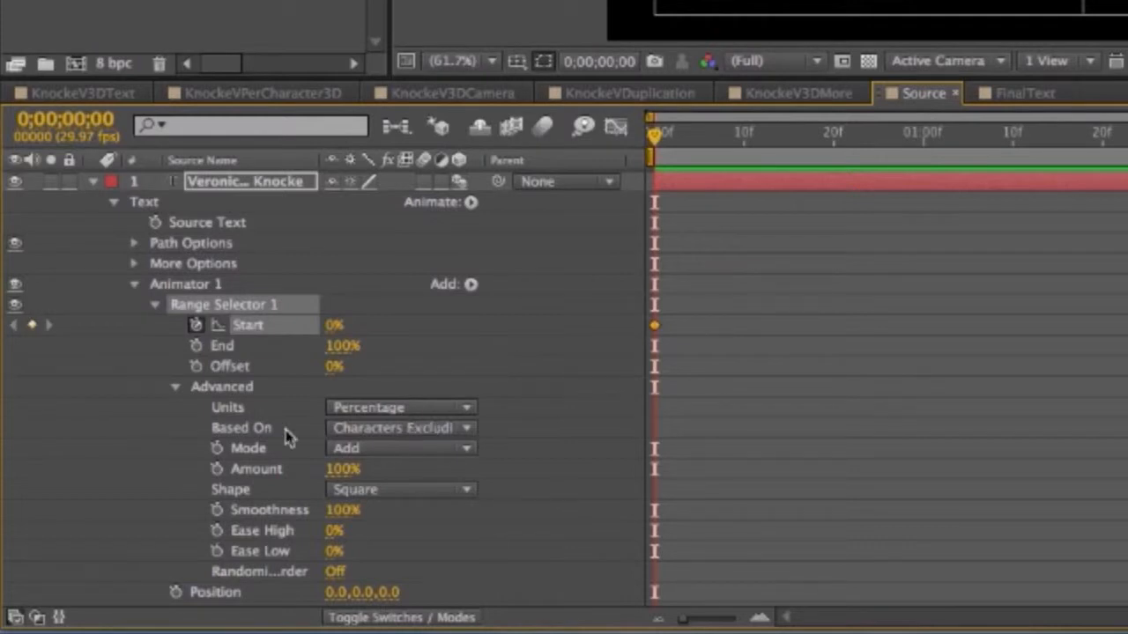
pyautogui.click(175, 388)
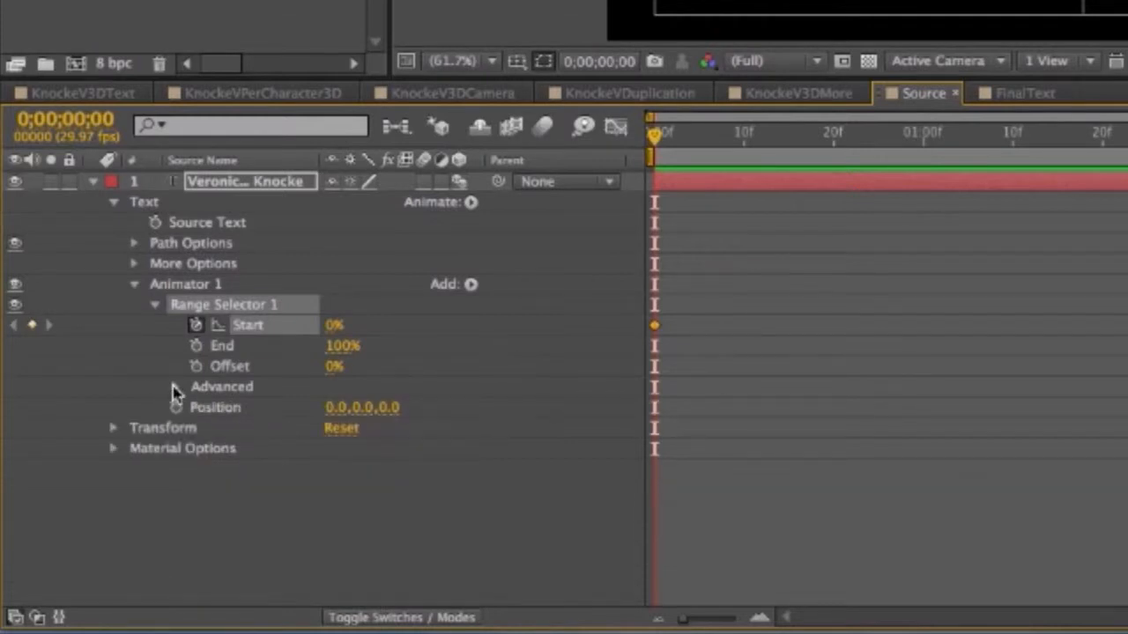
pyautogui.click(336, 408)
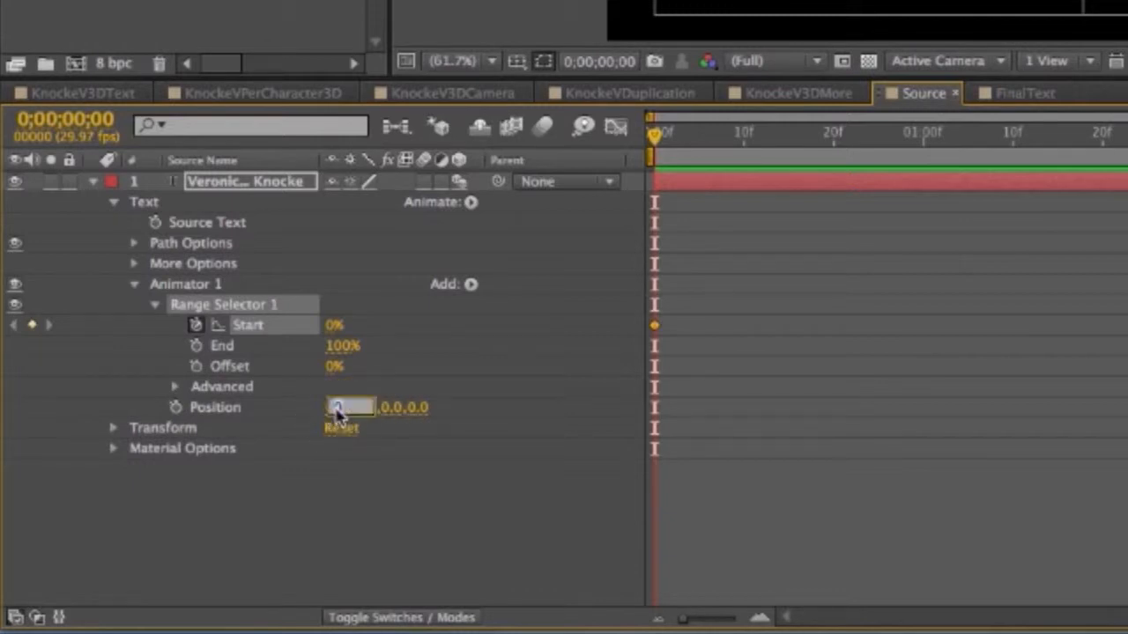
pyautogui.write('-700')
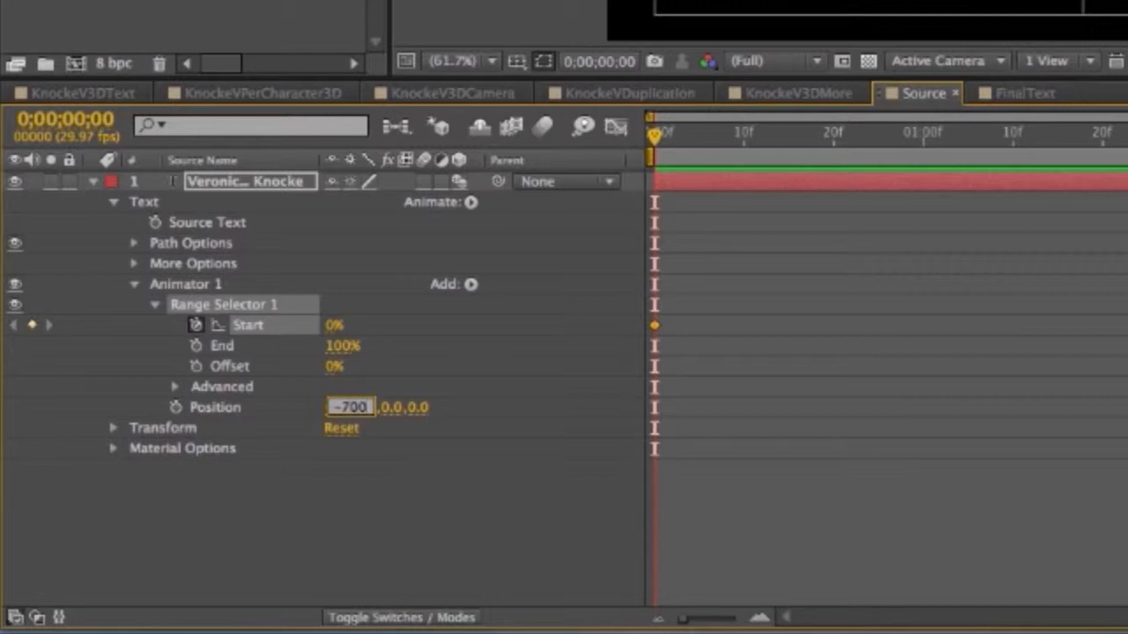
pyautogui.click(390, 408)
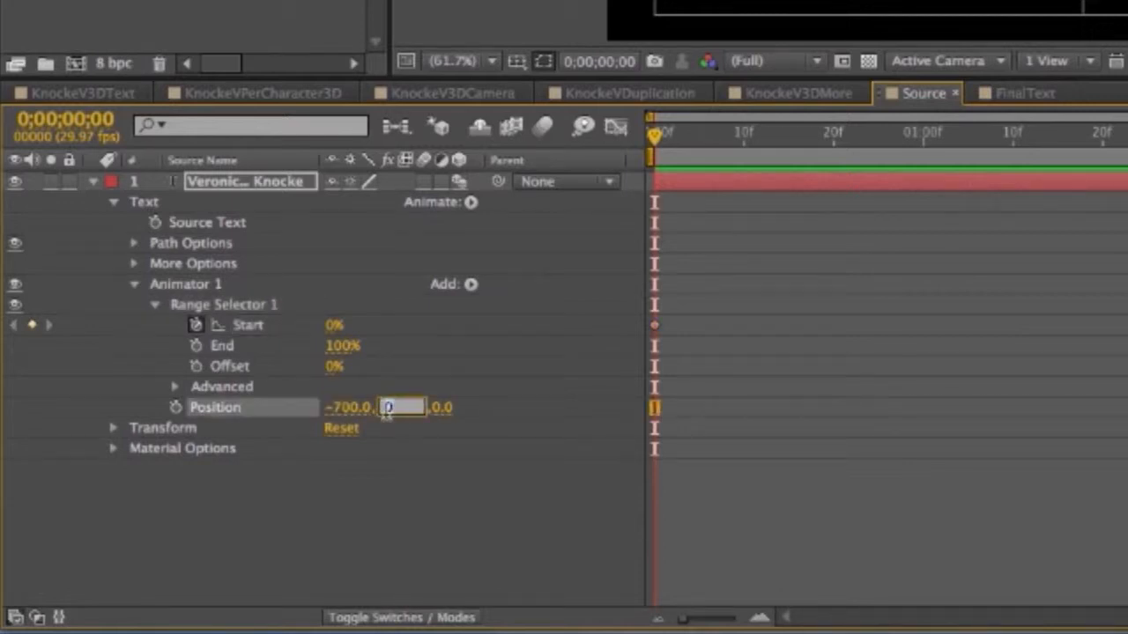
pyautogui.write('-400')
pyautogui.click(441, 409)
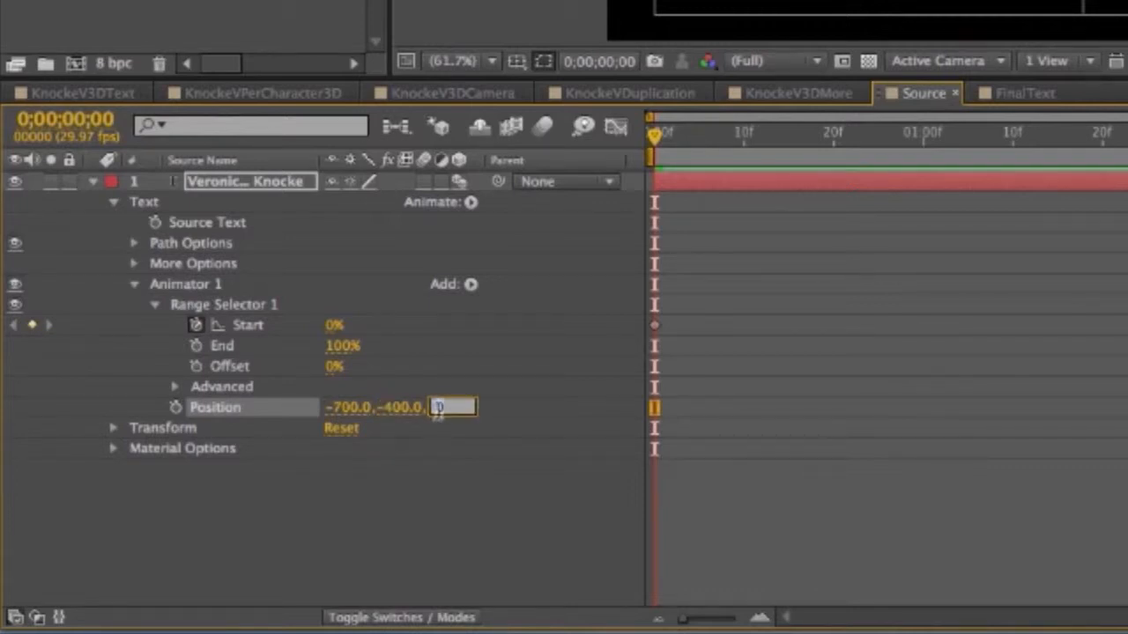
pyautogui.write('-1000')
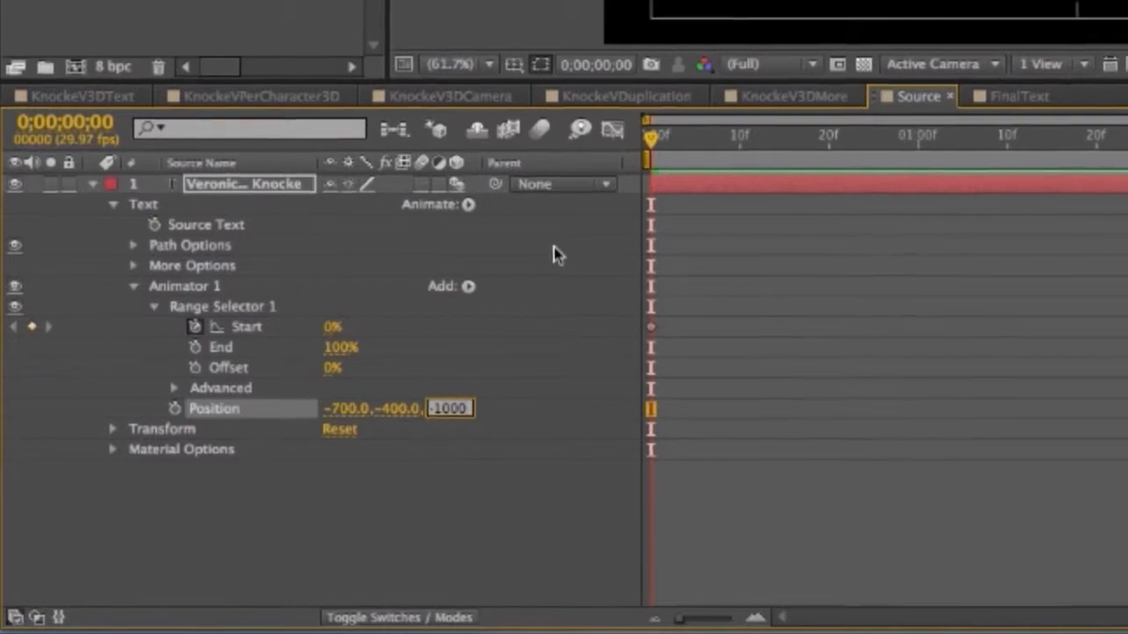
pyautogui.click(485, 498)
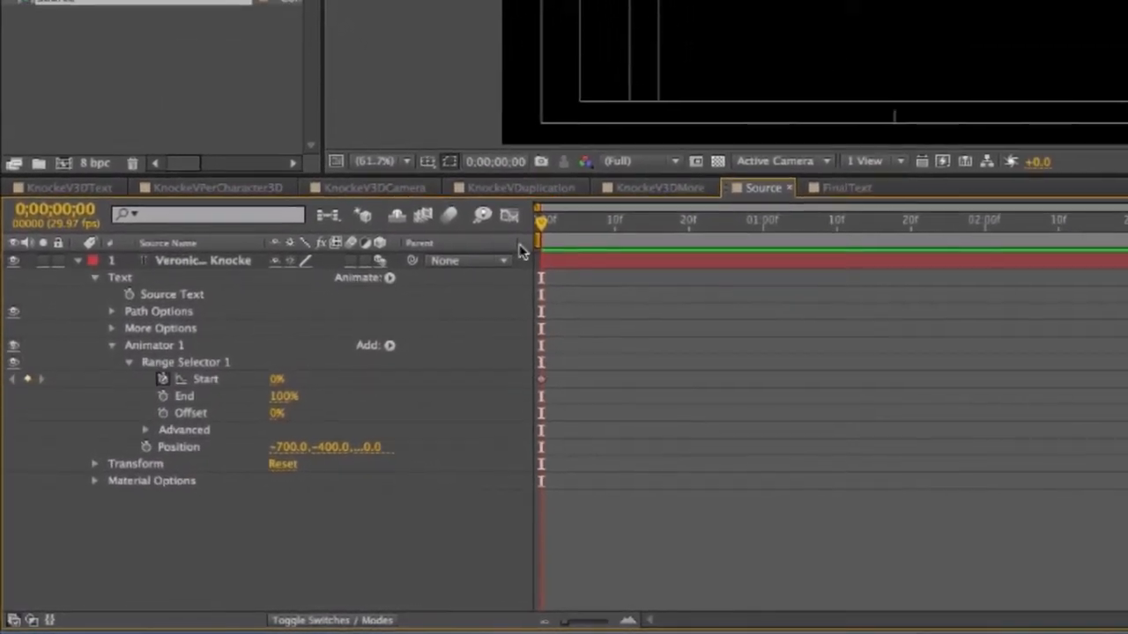
# - Keyframe Range Start at 100% at 0;00;04;00 and save the project
pyautogui.moveTo(543, 224); pyautogui.dragTo(1084, 357)
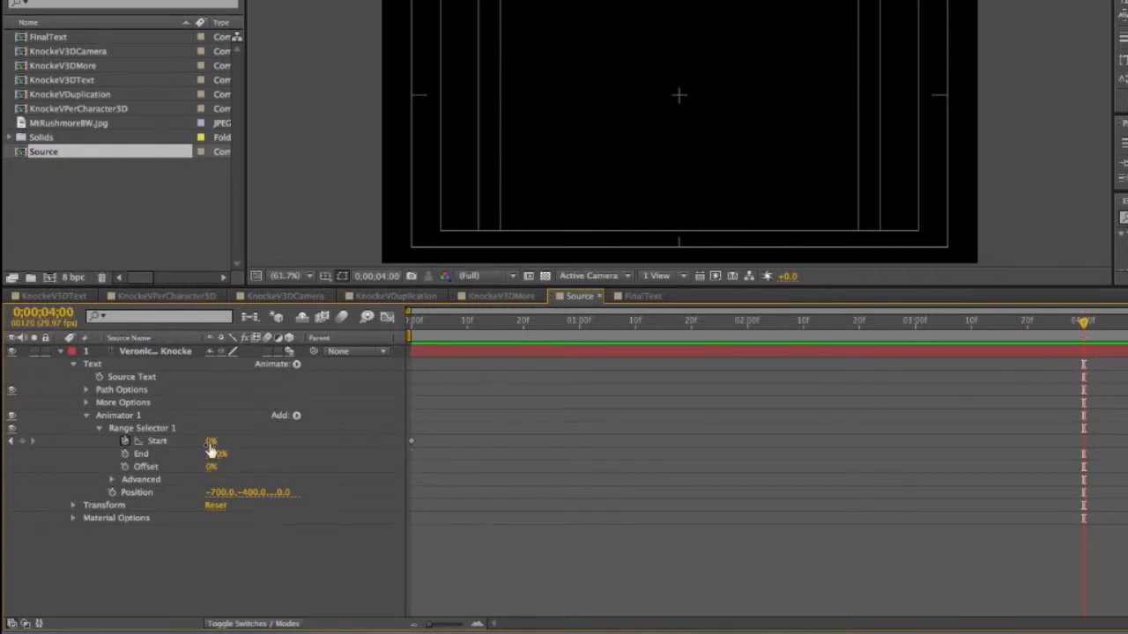
pyautogui.moveTo(210, 448); pyautogui.dragTo(349, 446)
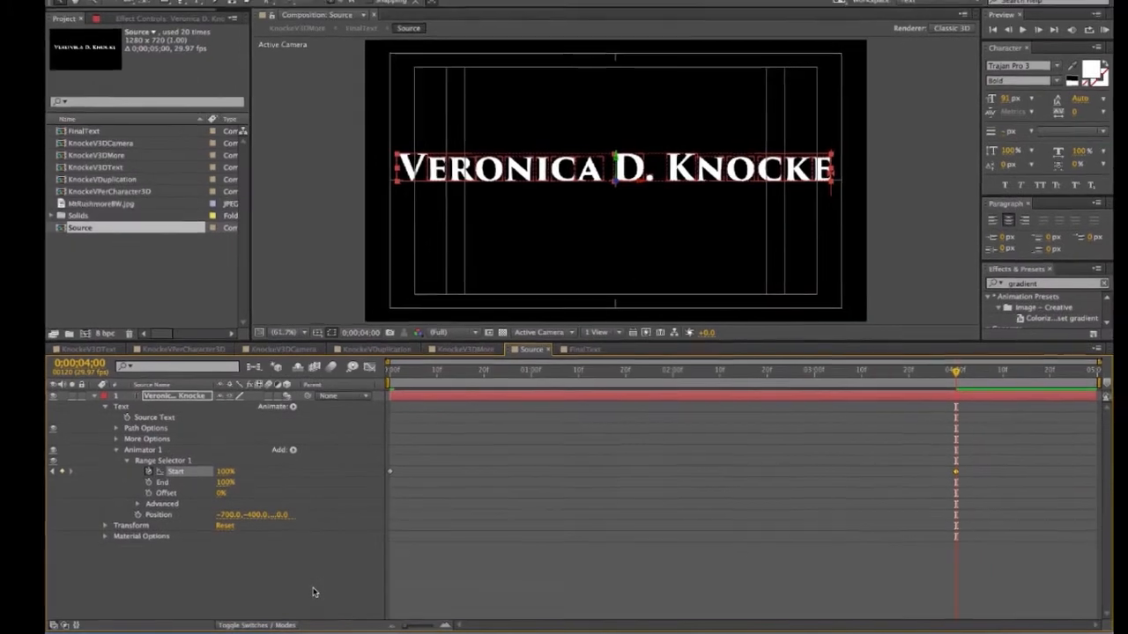
pyautogui.press('super+s')
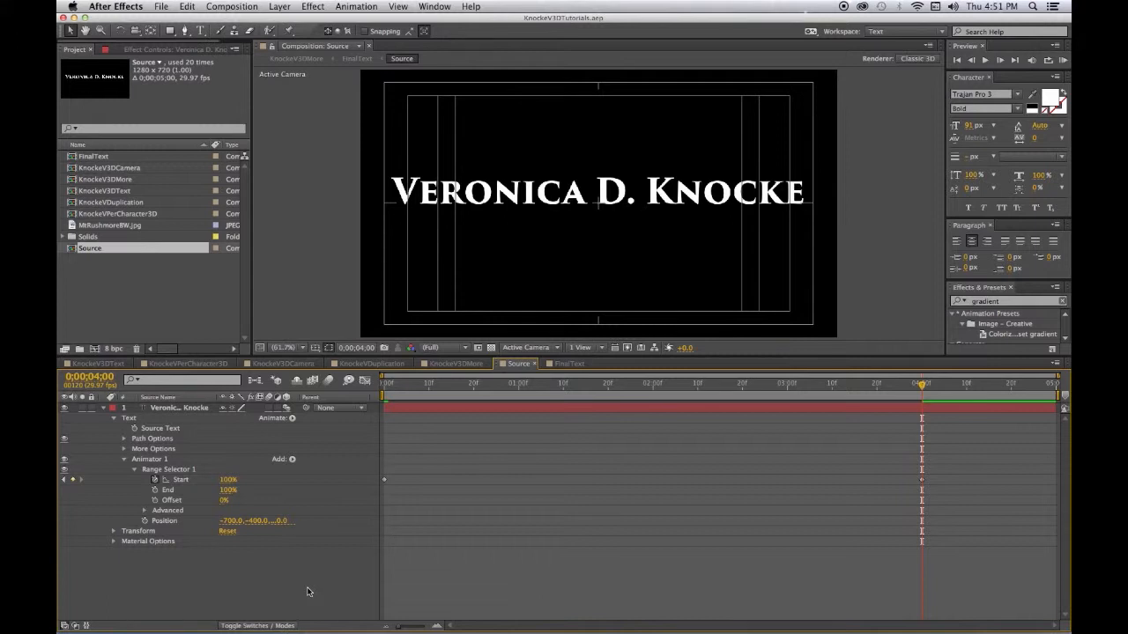
pyautogui.click(1063, 60)
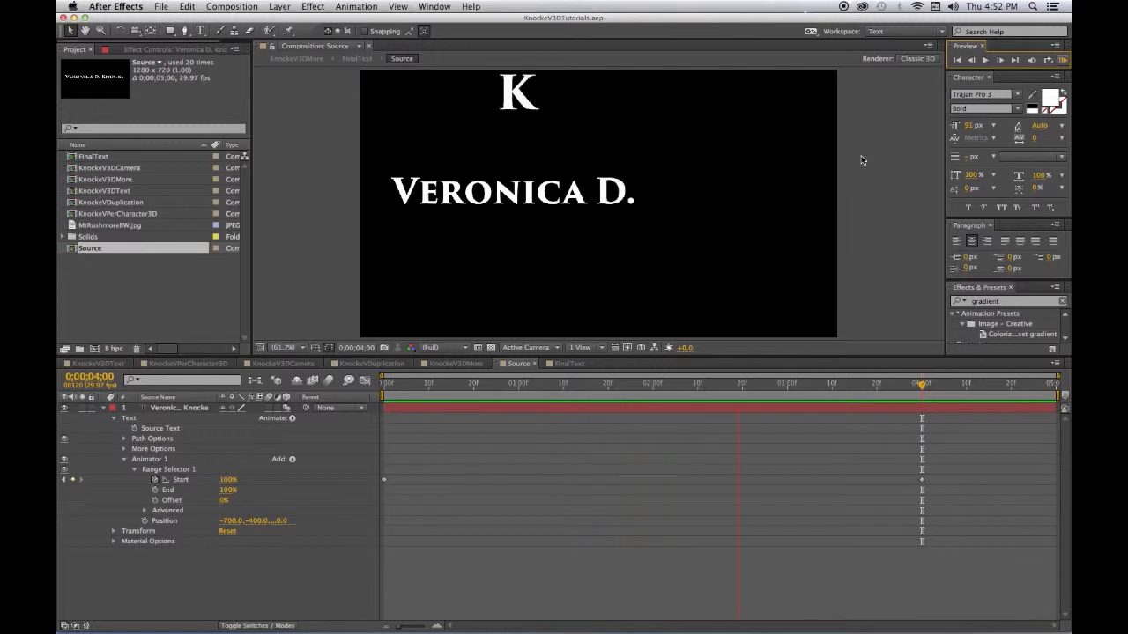
pyautogui.click(197, 599)
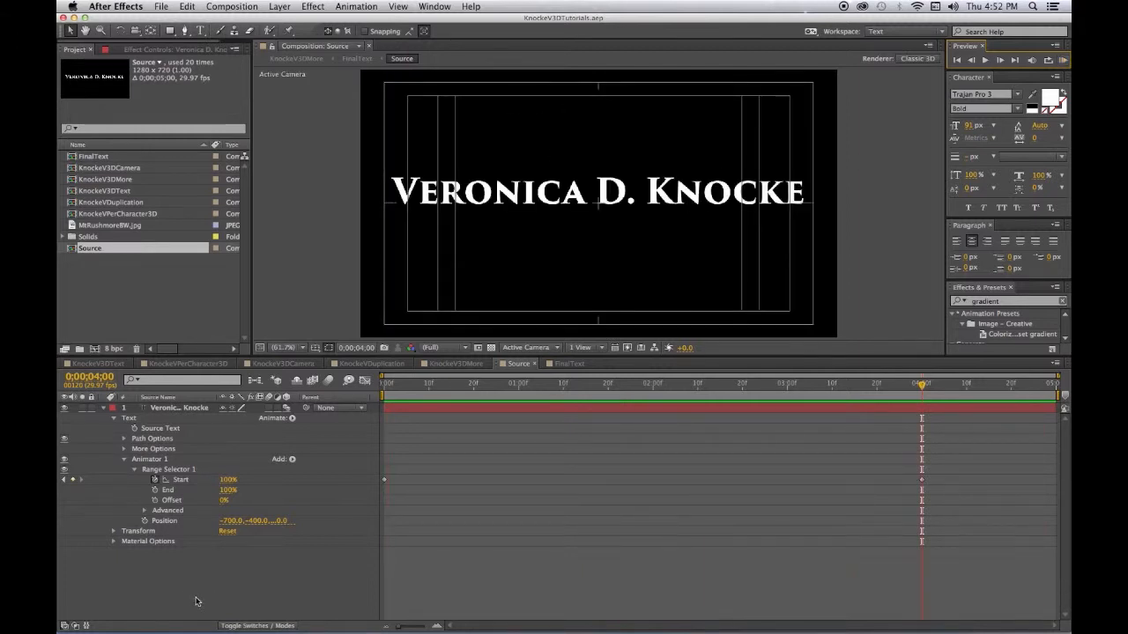
pyautogui.press('super+s')
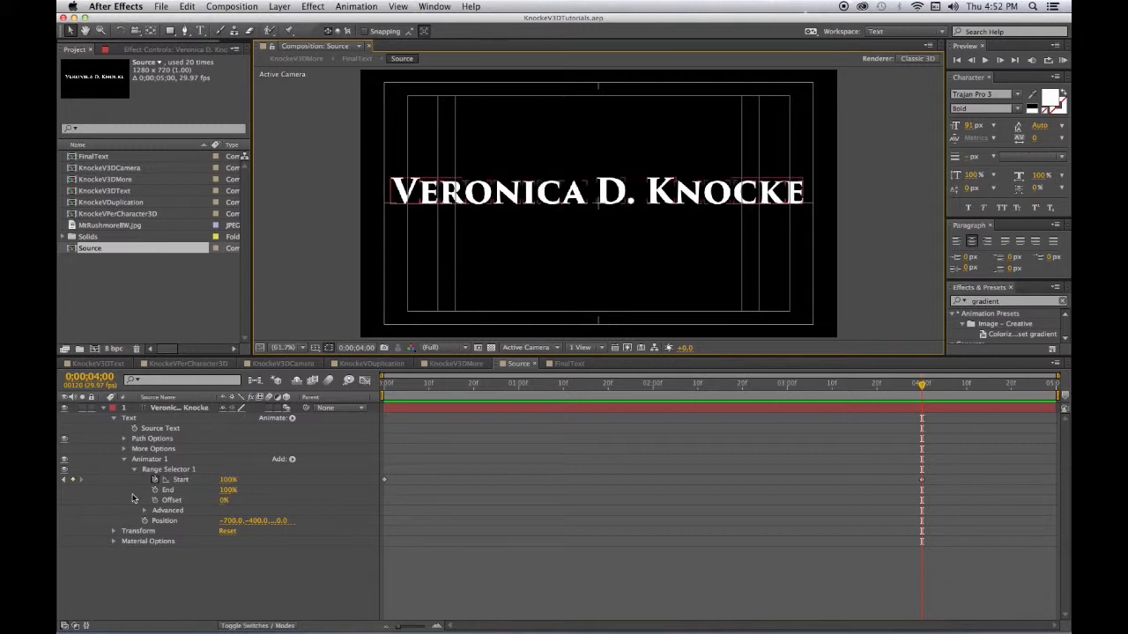
pyautogui.click(99, 299)
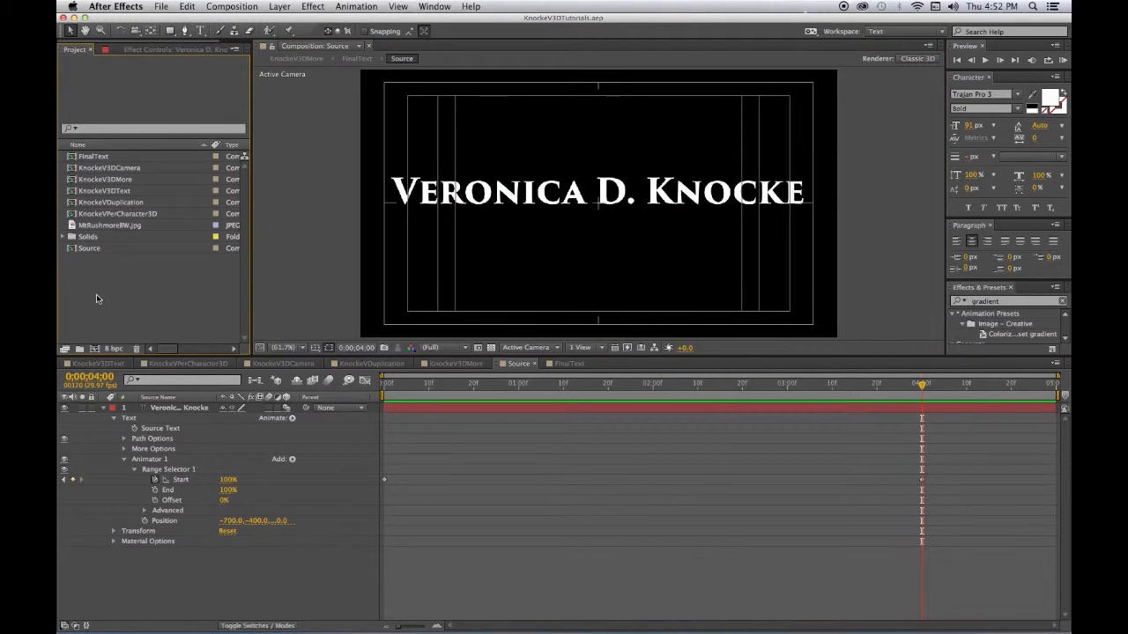
# - Import Industry Chiseling Tile 01.mp3 from the audio folder and place it in the Source timeline
pyautogui.rightClick(97, 299)
pyautogui.moveTo(184, 351)
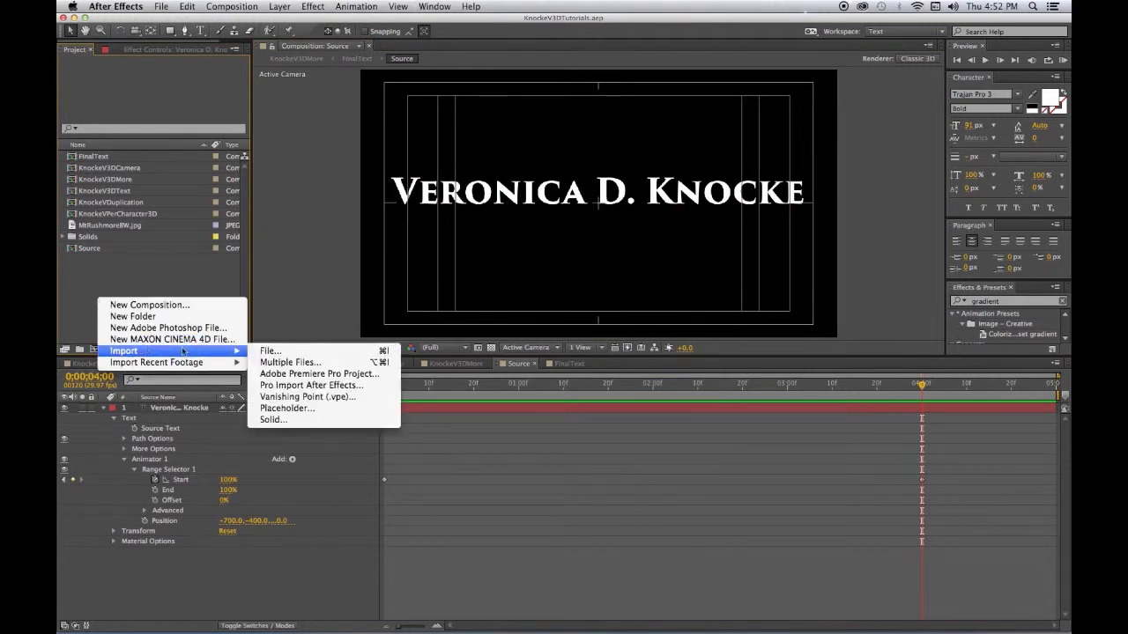
pyautogui.click(264, 351)
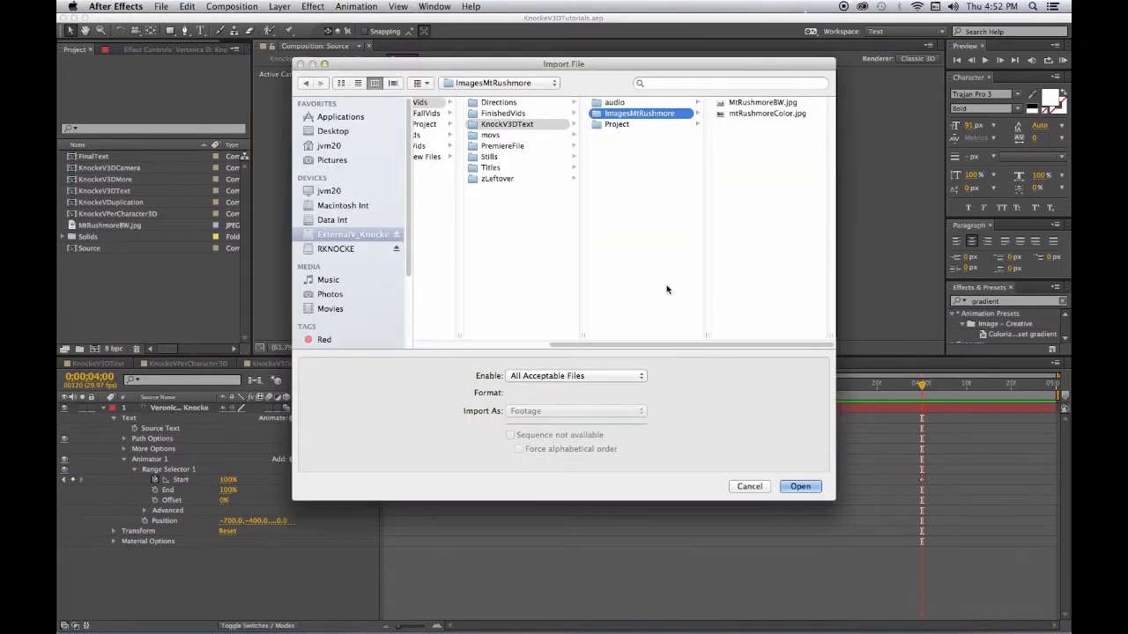
pyautogui.click(602, 105)
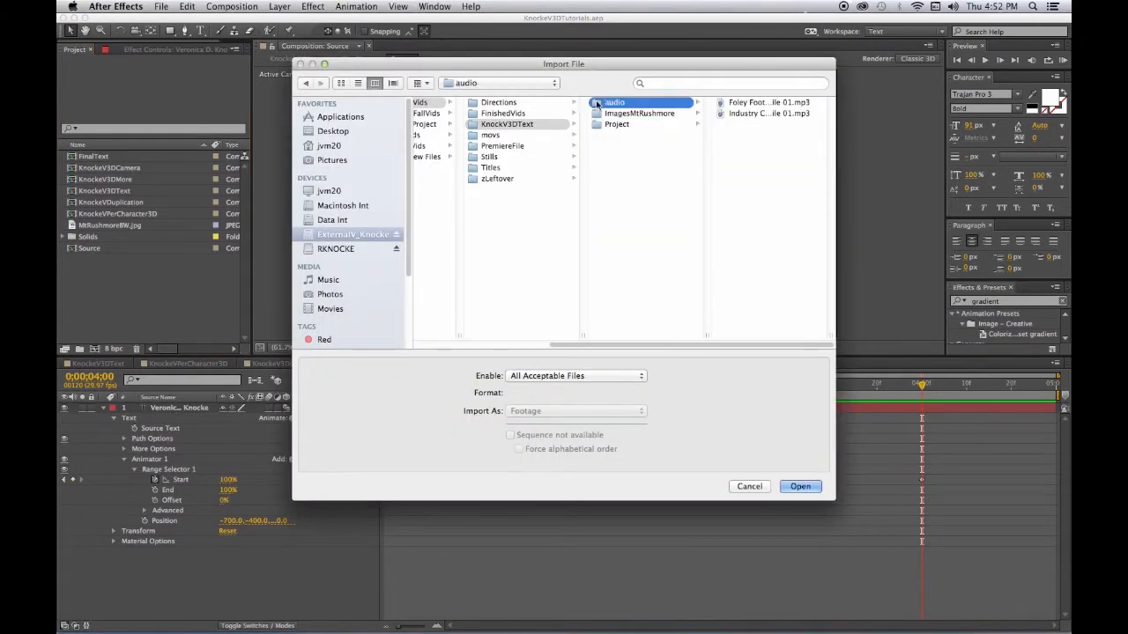
pyautogui.click(736, 114)
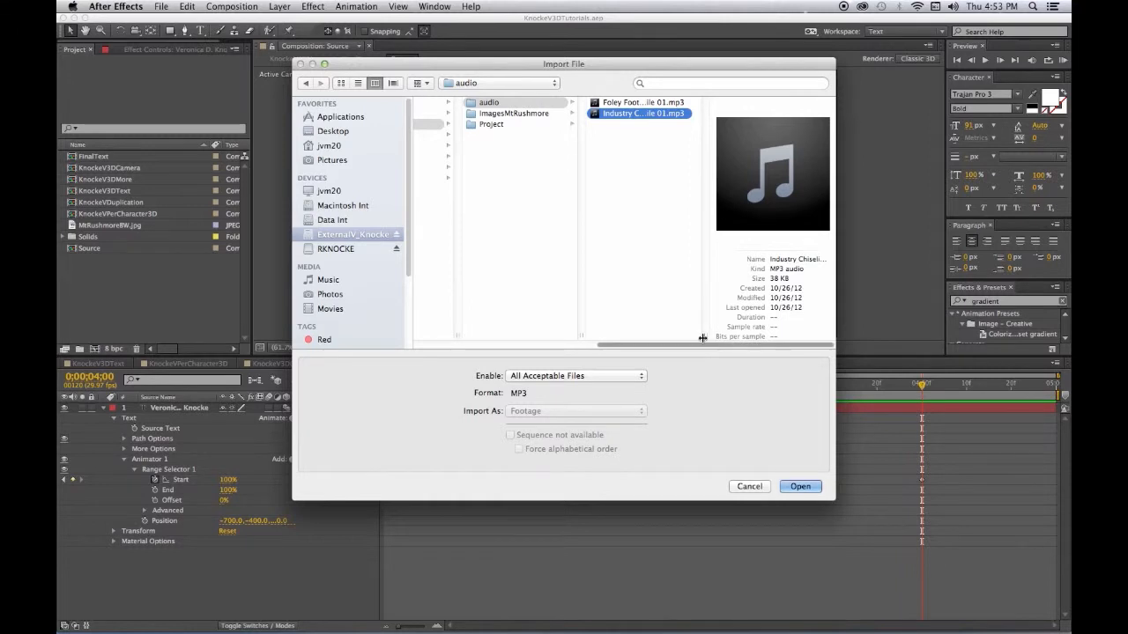
pyautogui.moveTo(704, 336); pyautogui.dragTo(805, 335)
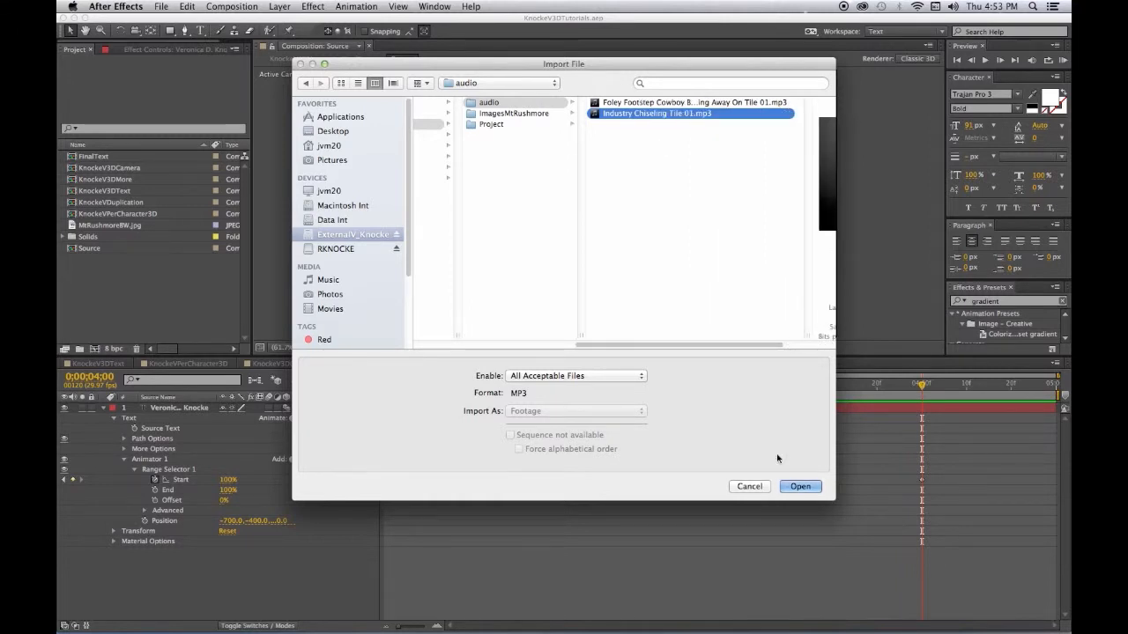
pyautogui.click(799, 486)
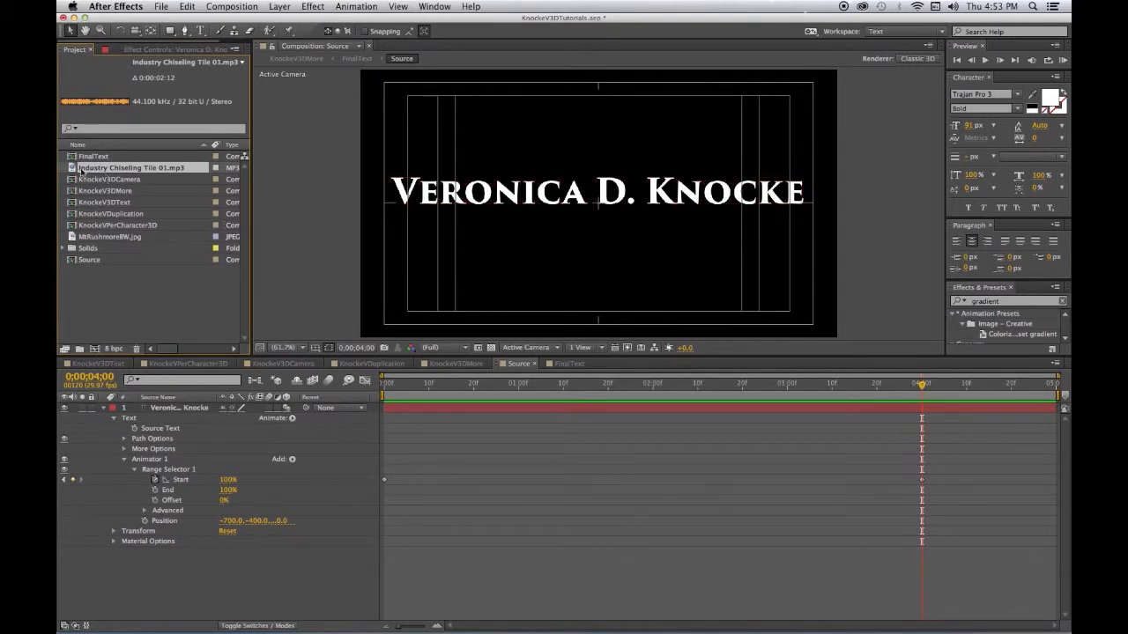
pyautogui.moveTo(81, 170); pyautogui.dragTo(245, 562)
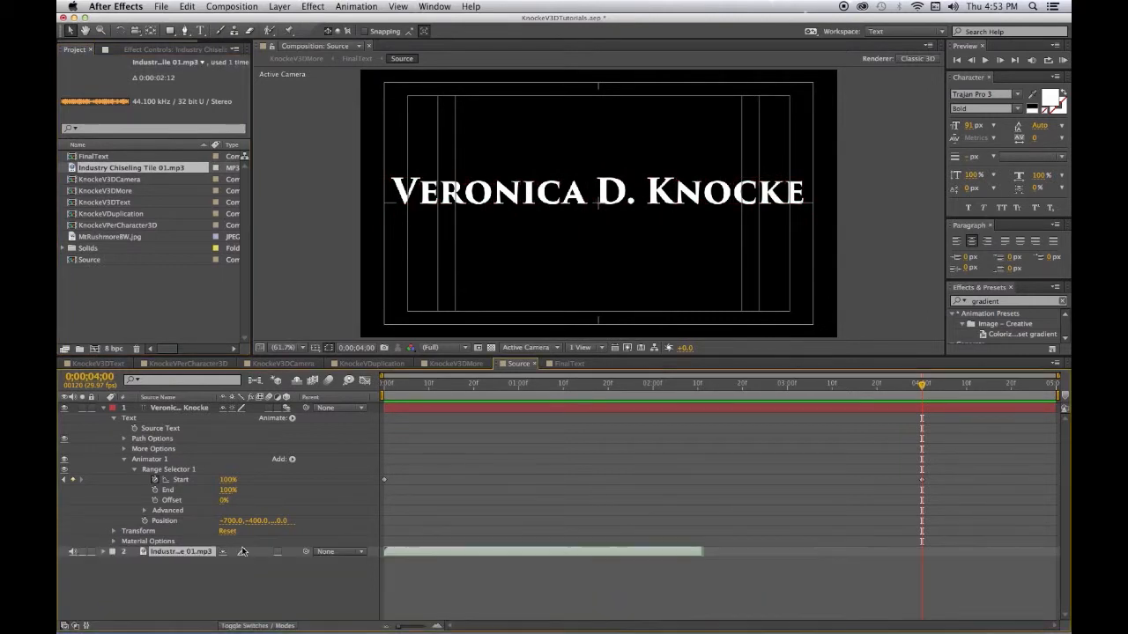
# - Display the chiseling sound layer's waveform in the timeline
pyautogui.click(103, 410)
pyautogui.click(317, 499)
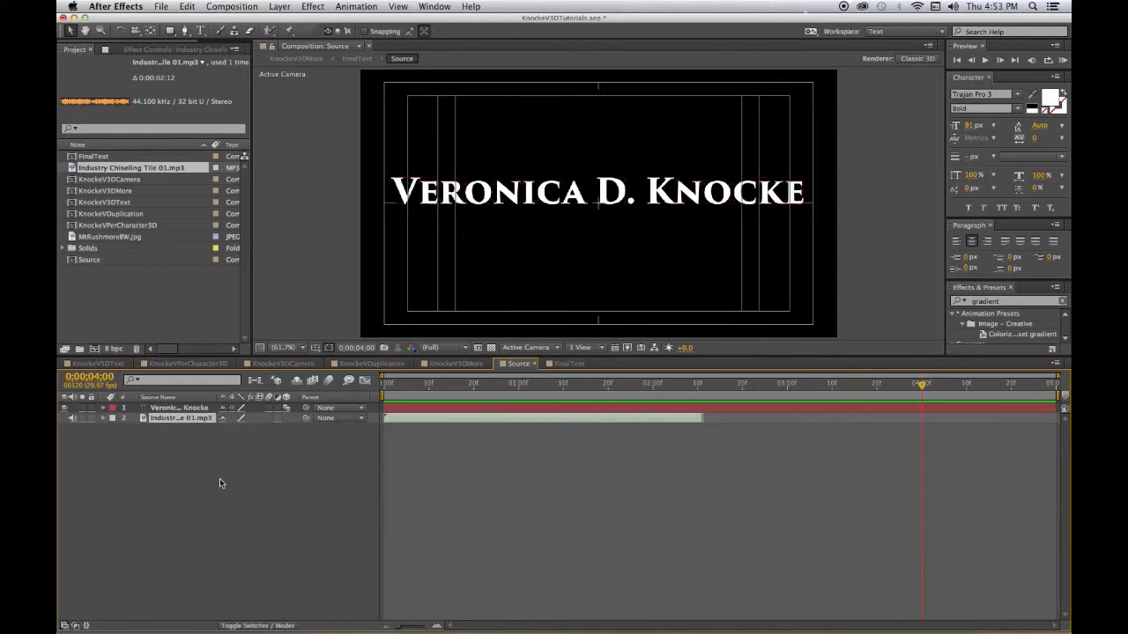
pyautogui.click(103, 419)
pyautogui.click(113, 428)
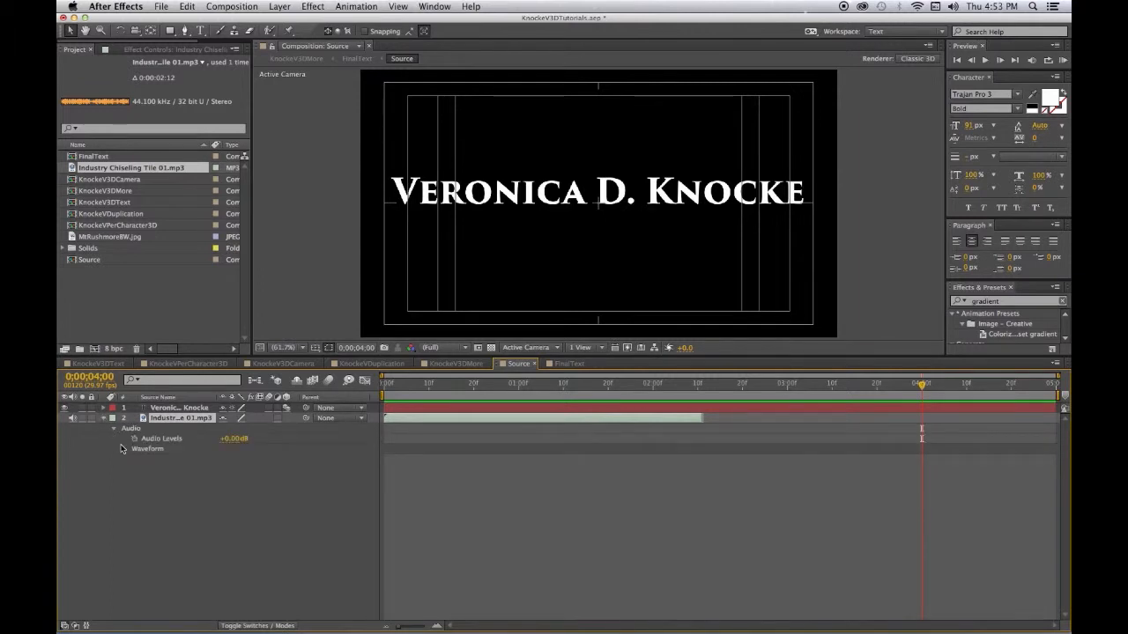
pyautogui.click(125, 450)
# - Show the title's keyframes, shift the sound a few frames later, and return to time zero
pyautogui.click(163, 408)
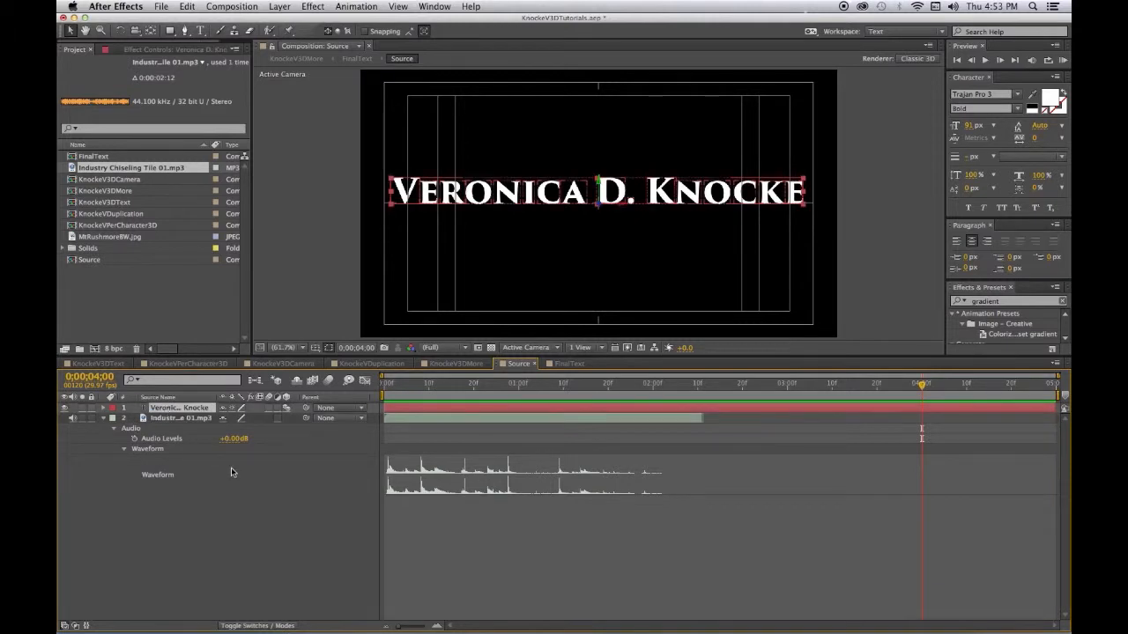
pyautogui.press('u')
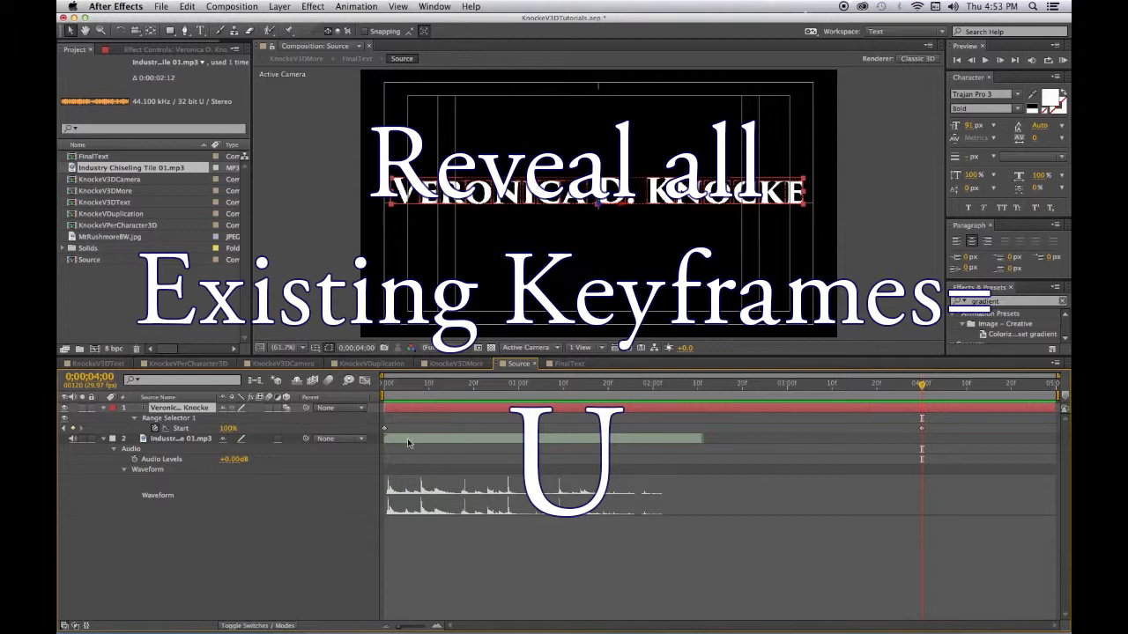
pyautogui.moveTo(407, 438); pyautogui.dragTo(418, 440)
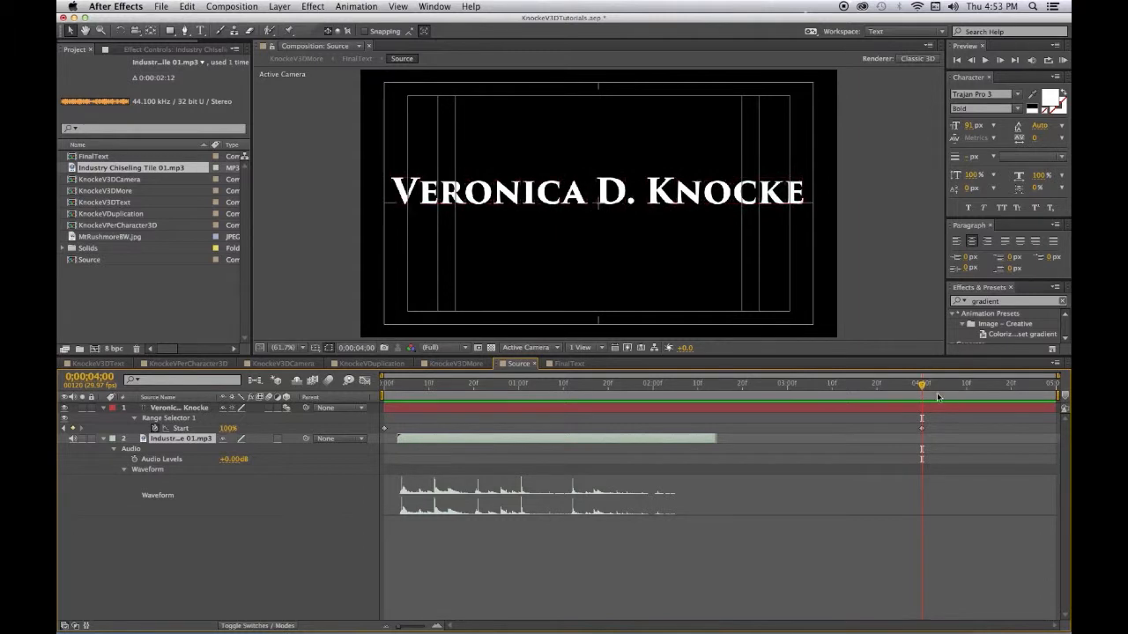
pyautogui.moveTo(922, 387); pyautogui.dragTo(360, 448)
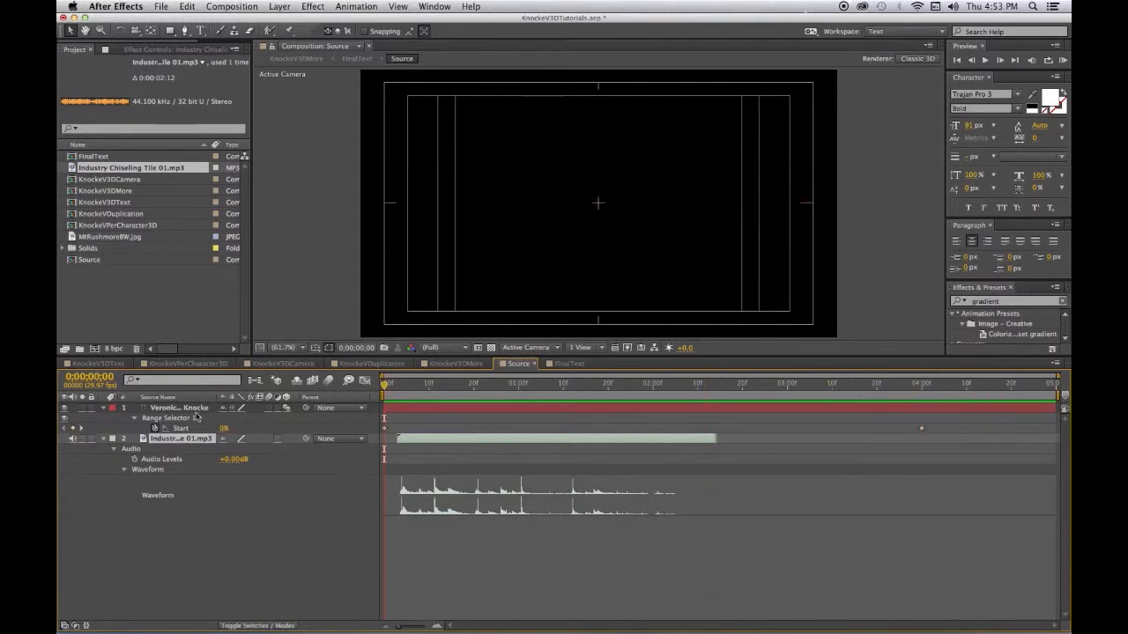
pyautogui.click(194, 409)
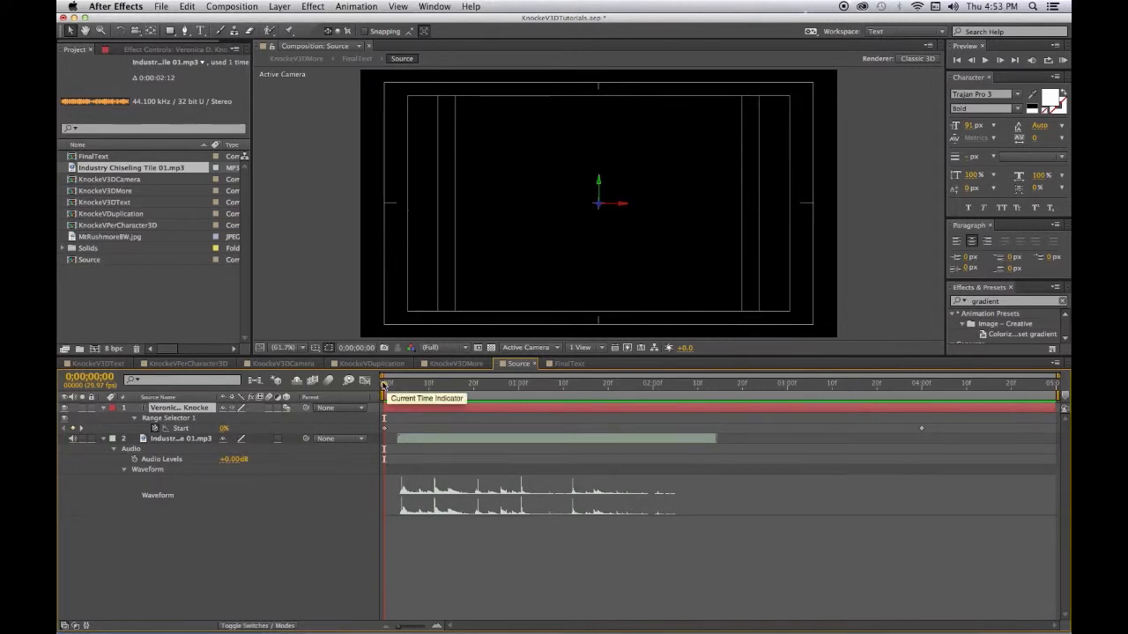
# - Add Range Start reveal keyframes on the first chisel hits for the opening letters
pyautogui.moveTo(384, 387); pyautogui.dragTo(425, 403)
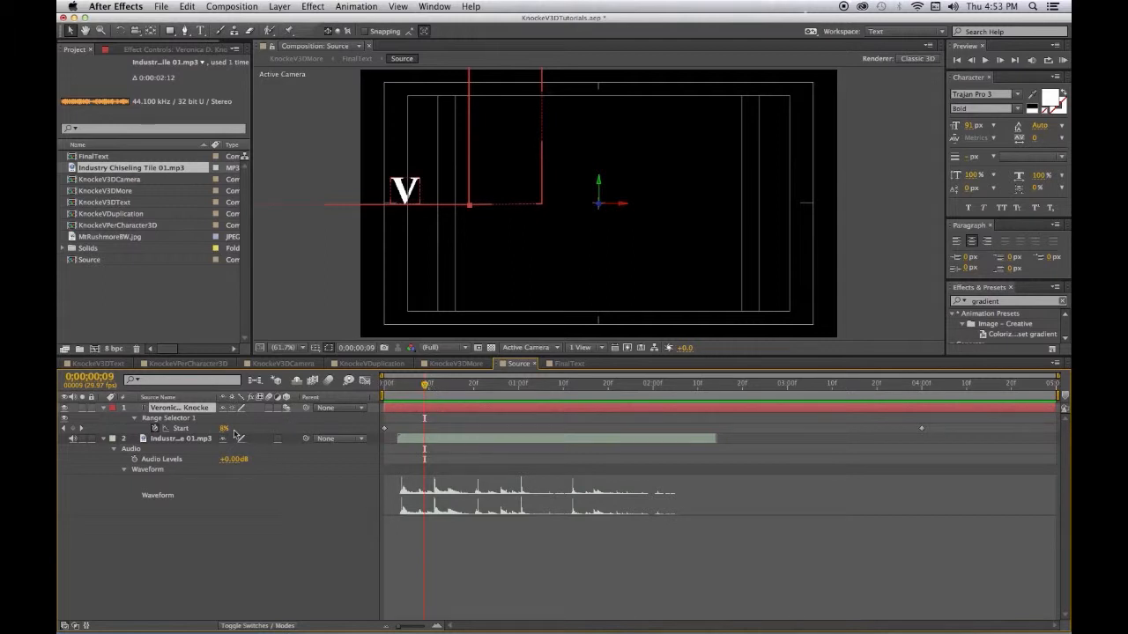
pyautogui.click(73, 429)
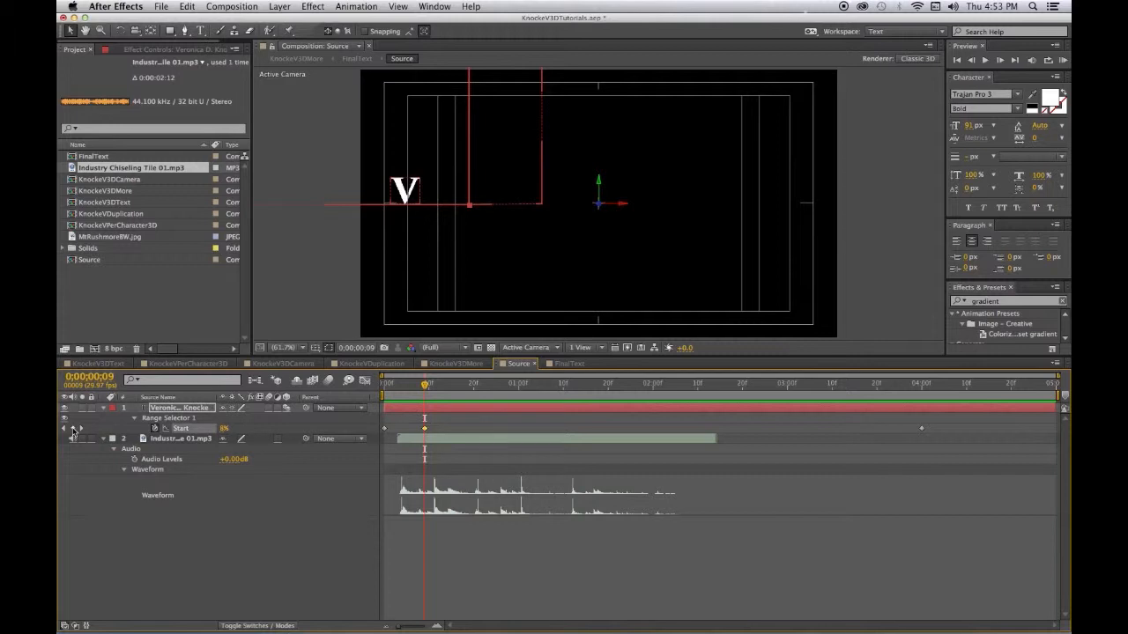
pyautogui.moveTo(424, 385); pyautogui.dragTo(464, 393)
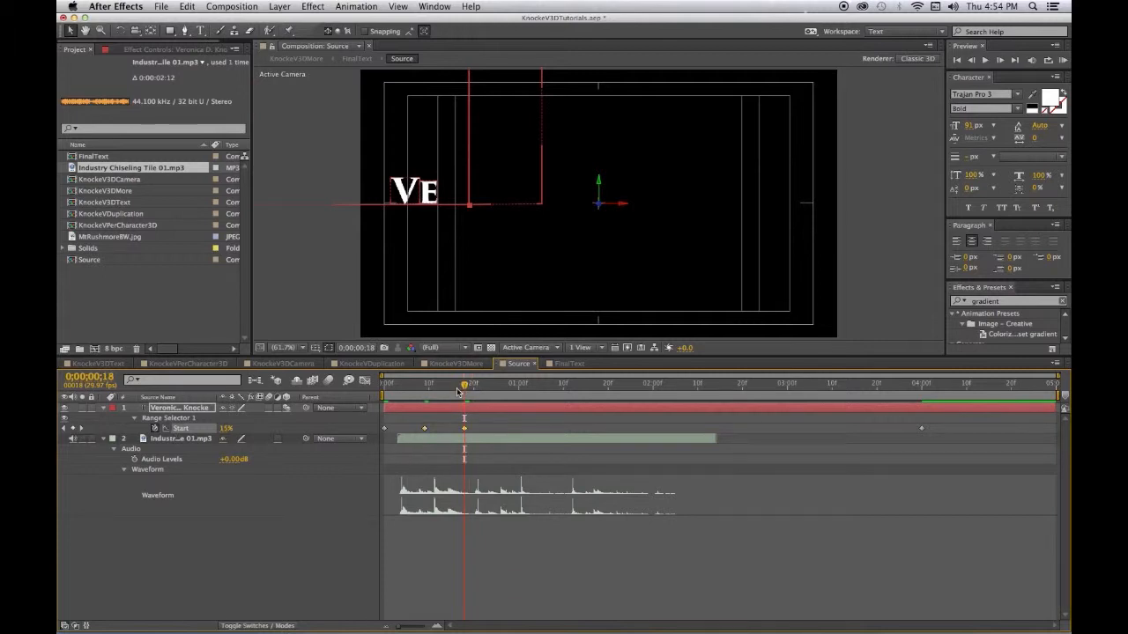
pyautogui.moveTo(460, 389); pyautogui.dragTo(697, 388)
pyautogui.click(72, 428)
pyautogui.click(72, 428)
pyautogui.click(72, 428)
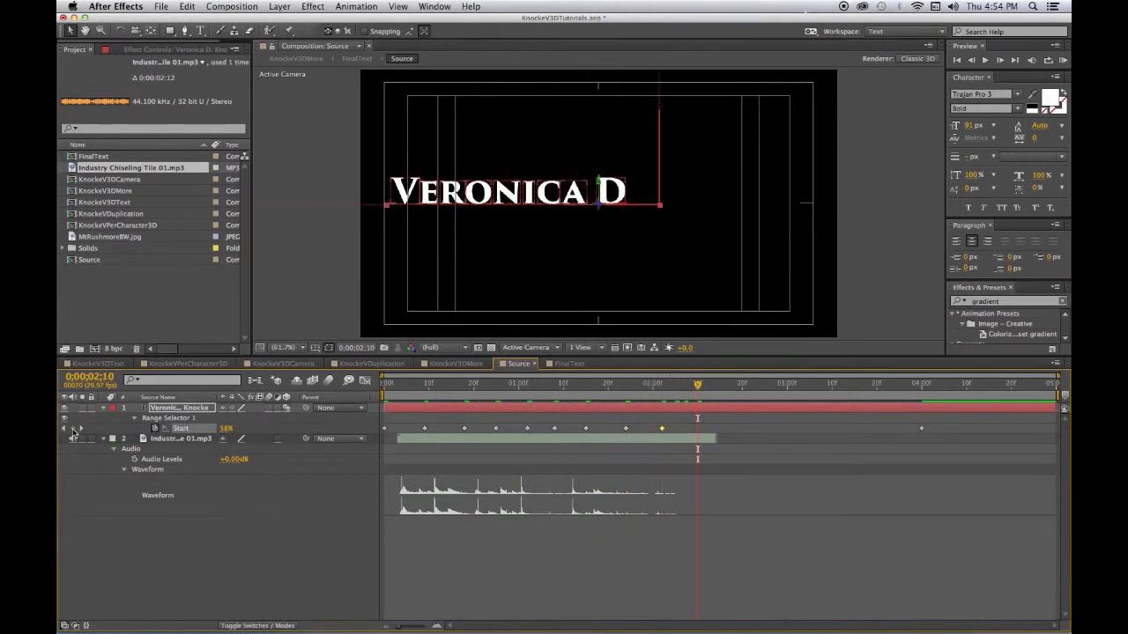
# - Keyframe the reveal on the hits for D., K, N, O and C through the final E
pyautogui.moveTo(697, 386); pyautogui.dragTo(729, 386)
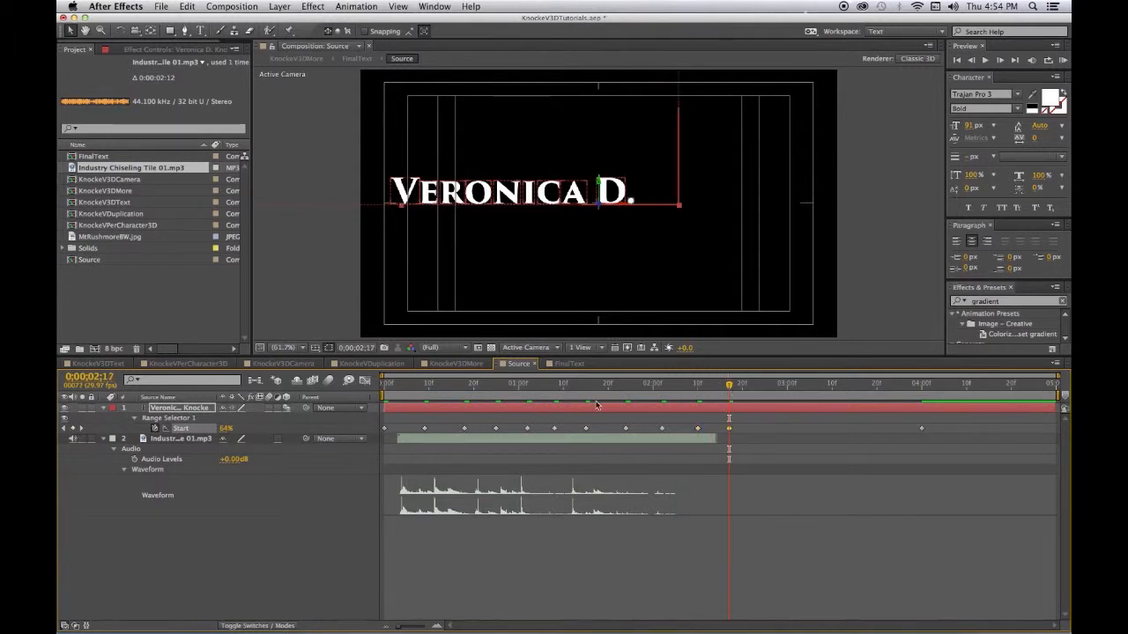
pyautogui.moveTo(729, 386); pyautogui.dragTo(760, 391)
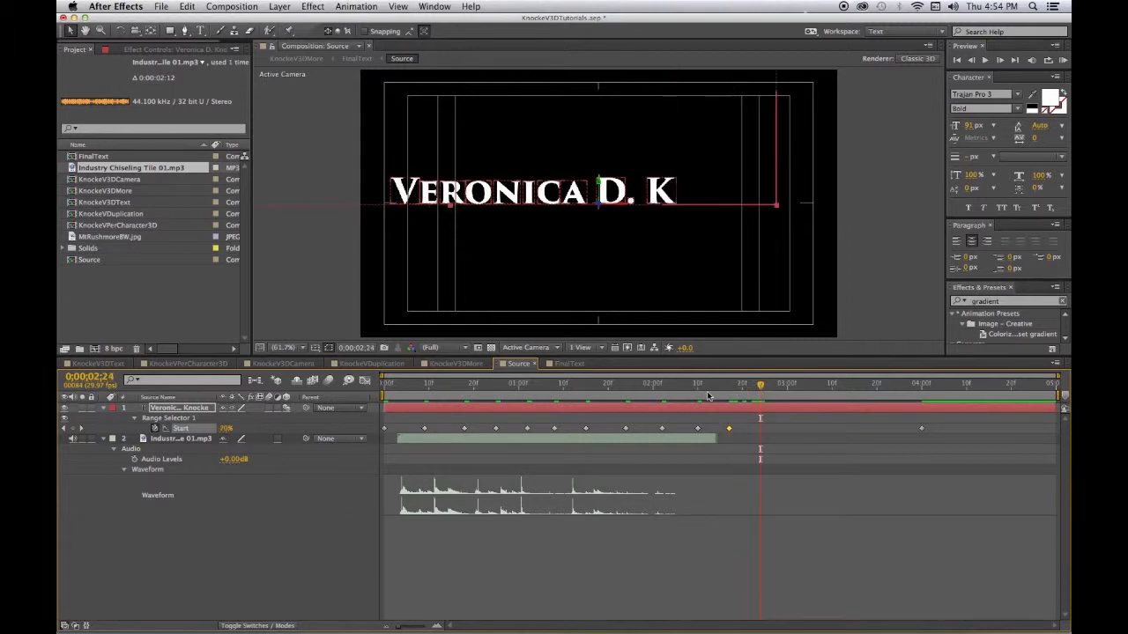
pyautogui.click(75, 428)
pyautogui.moveTo(760, 387); pyautogui.dragTo(859, 388)
pyautogui.click(75, 428)
pyautogui.click(75, 429)
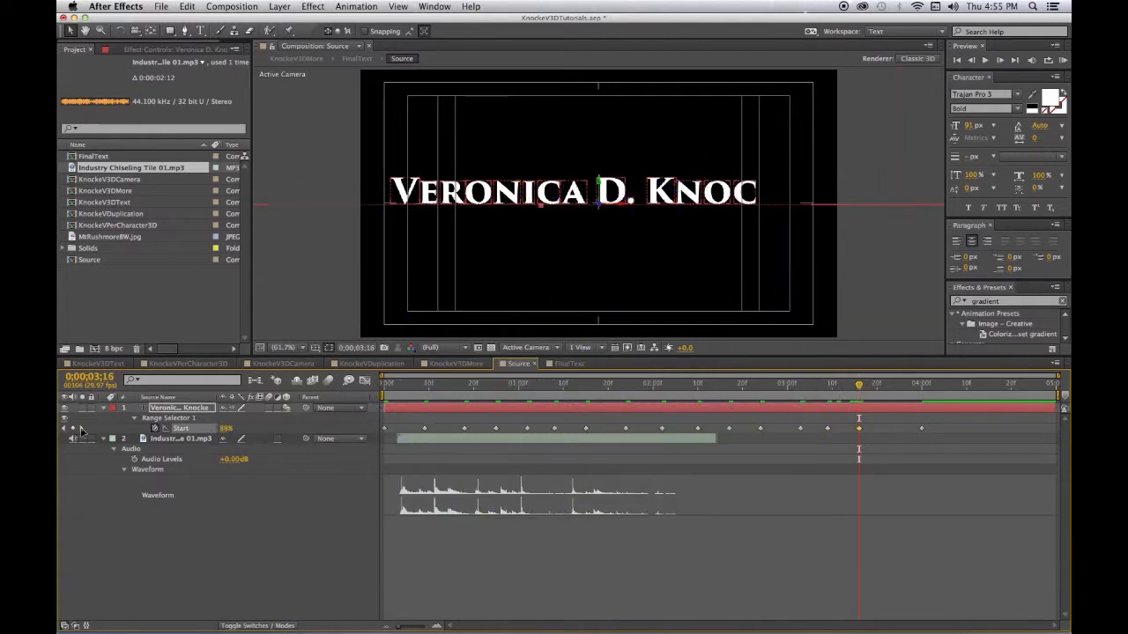
pyautogui.moveTo(860, 386); pyautogui.dragTo(890, 387)
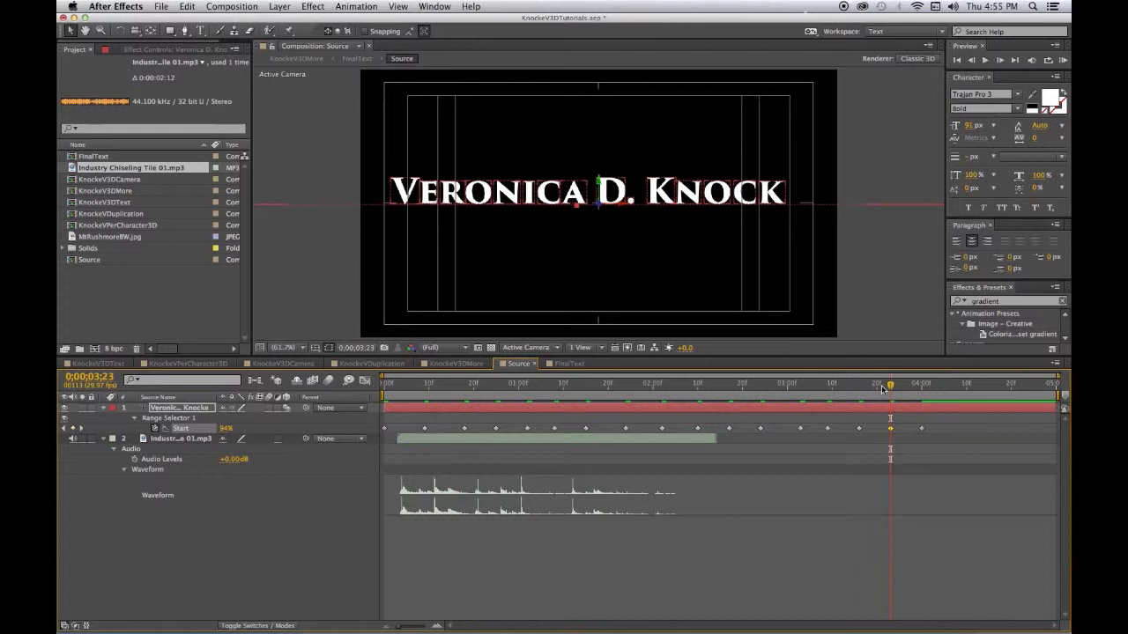
pyautogui.moveTo(889, 388); pyautogui.dragTo(385, 388)
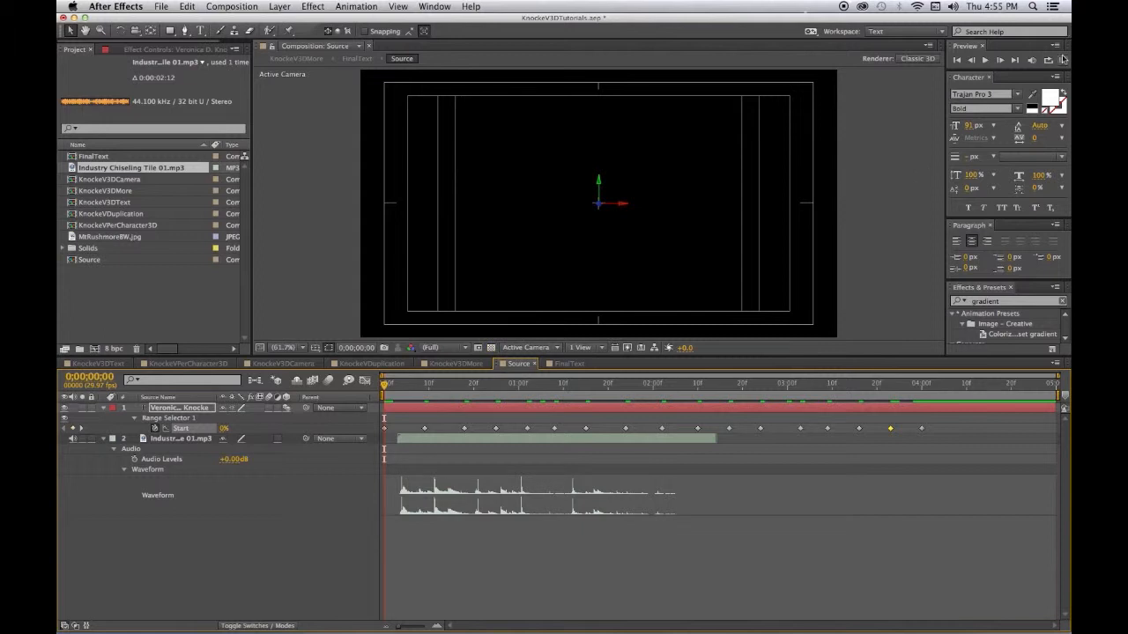
# - RAM Preview the reveal with the chiseling sound, then delay the audio layer a few frames
pyautogui.click(1062, 60)
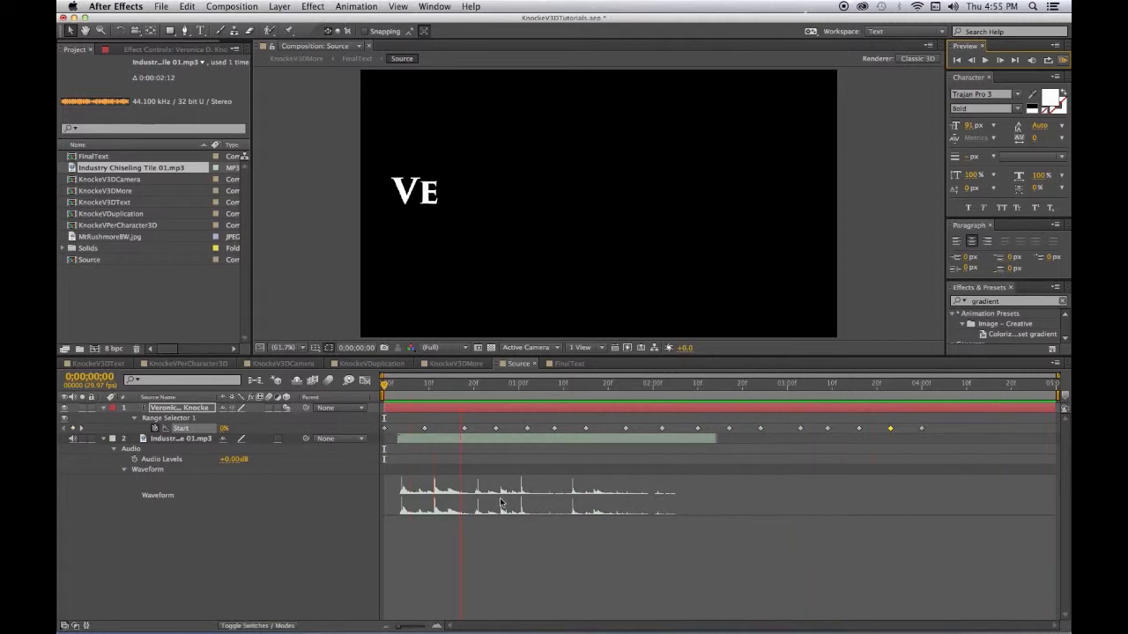
pyautogui.press('space')
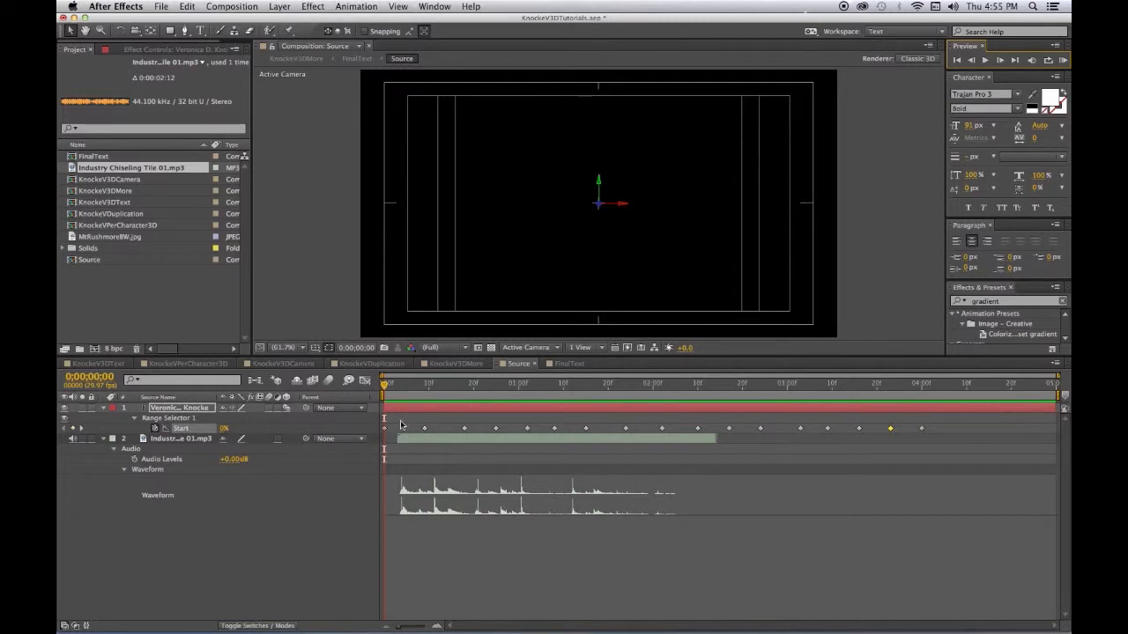
pyautogui.moveTo(401, 445); pyautogui.dragTo(418, 439)
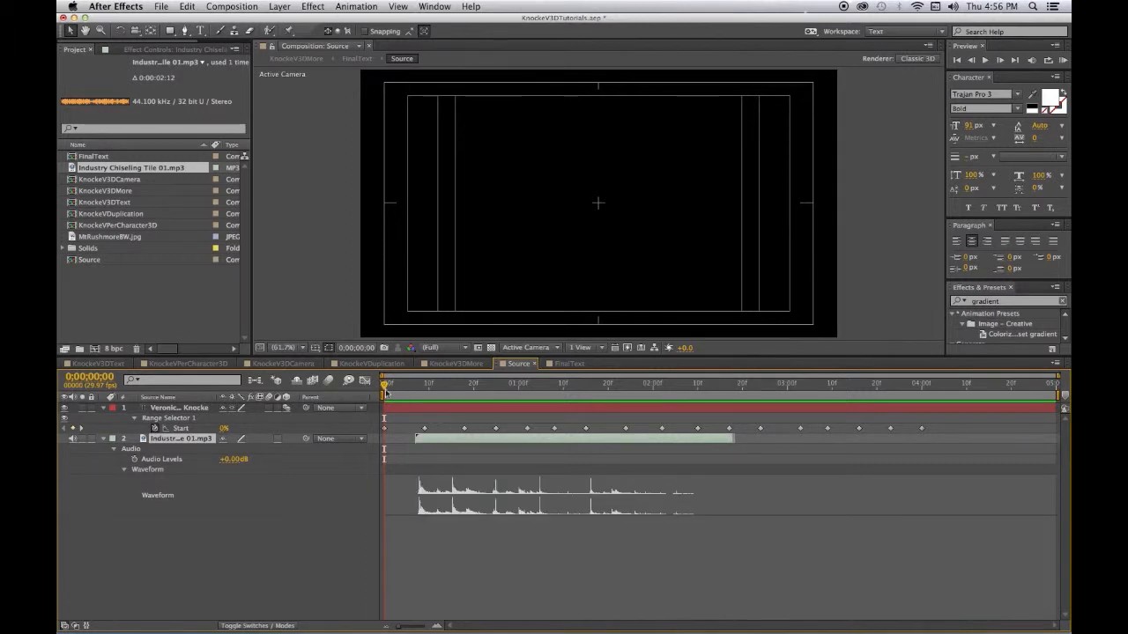
# - Move the first Range Start keyframe later onto the delayed chisel hit
pyautogui.moveTo(385, 388); pyautogui.dragTo(415, 396)
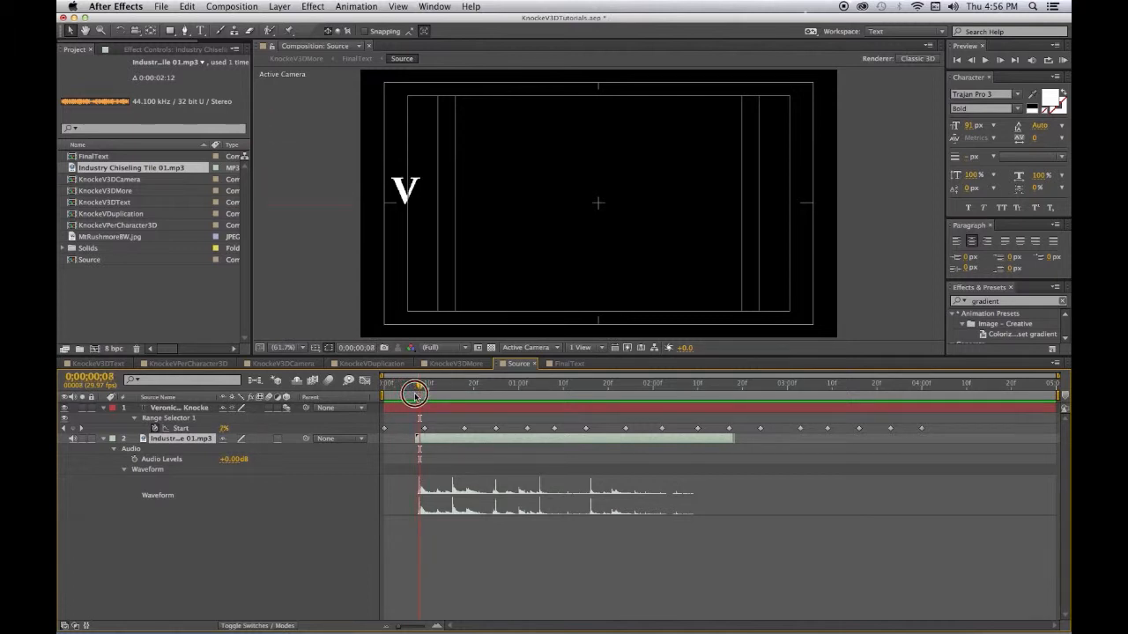
pyautogui.click(422, 429)
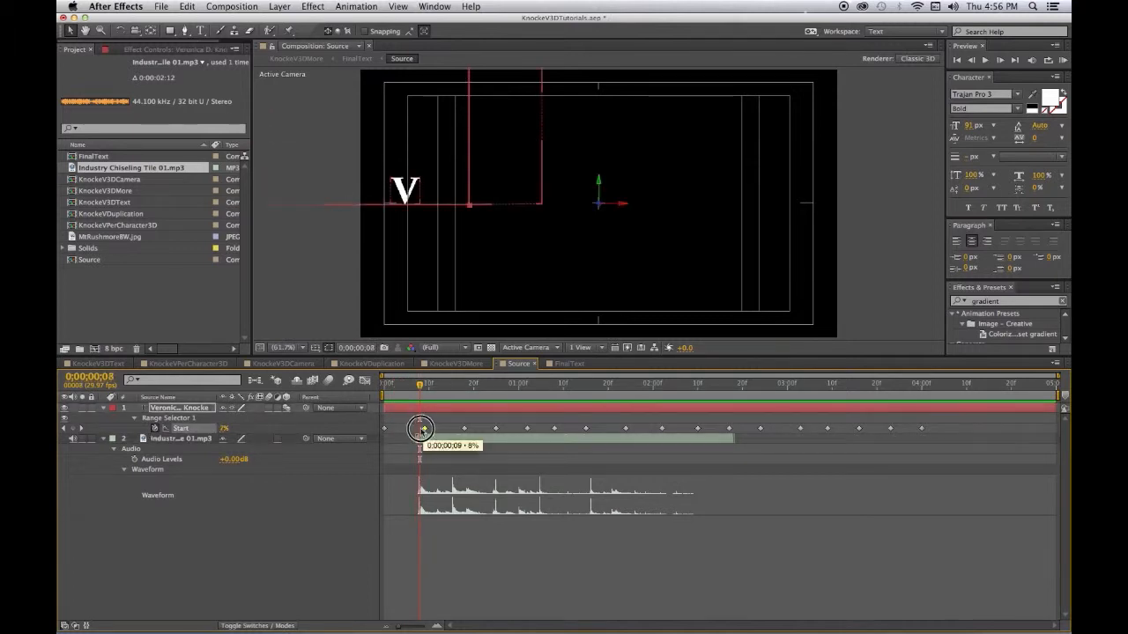
pyautogui.moveTo(420, 430); pyautogui.dragTo(531, 429)
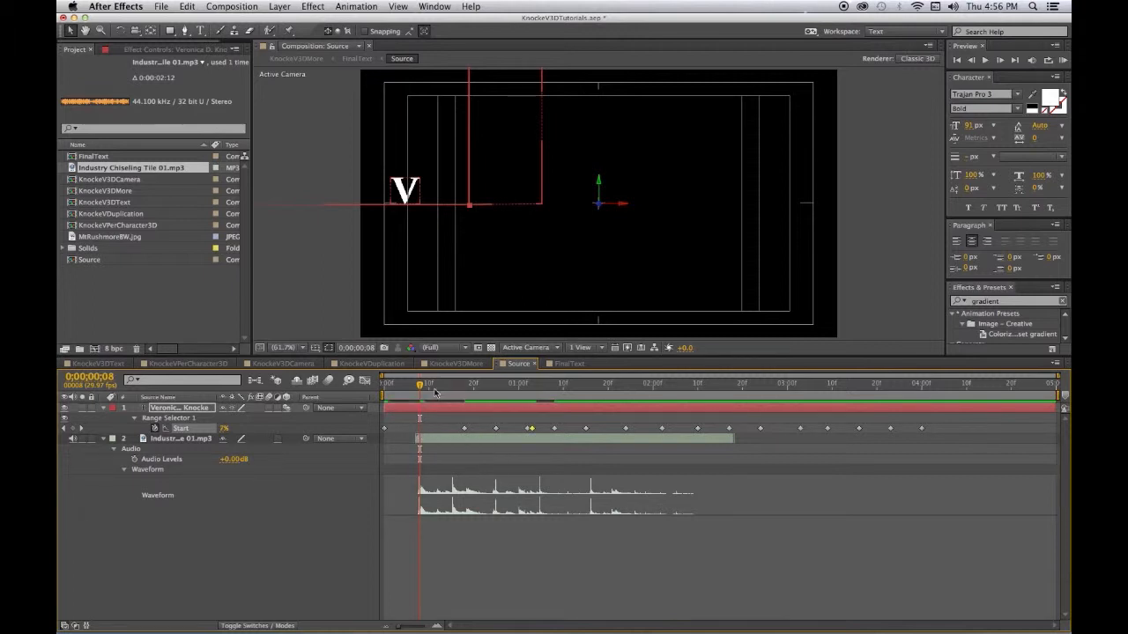
pyautogui.moveTo(428, 388); pyautogui.dragTo(456, 430)
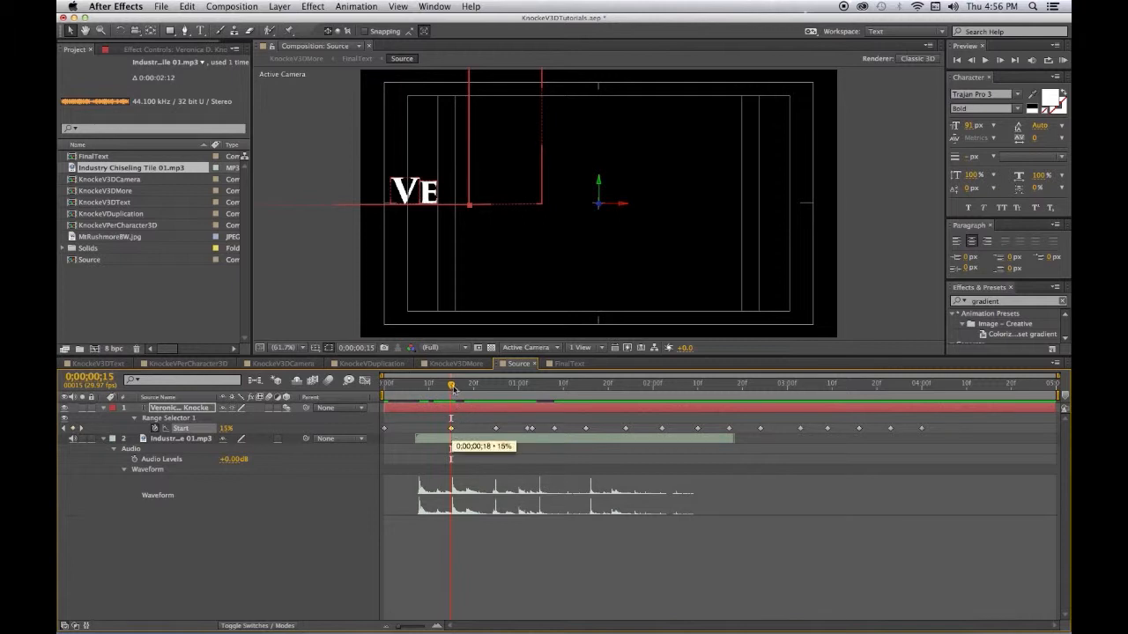
pyautogui.hotkey('alt', 'Left')
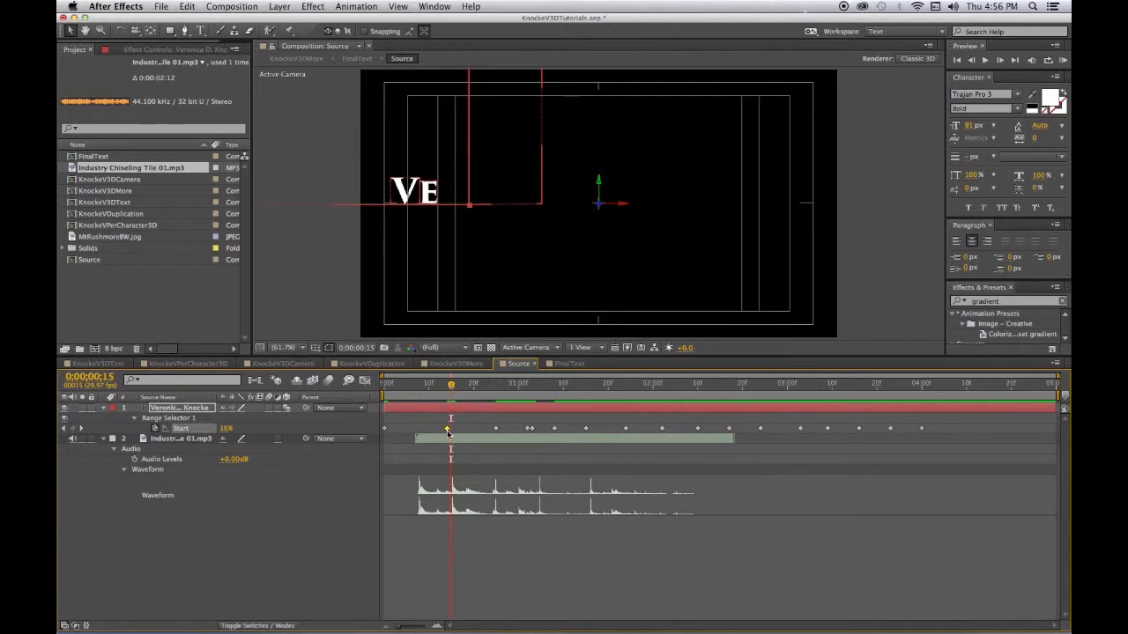
pyautogui.moveTo(447, 432)
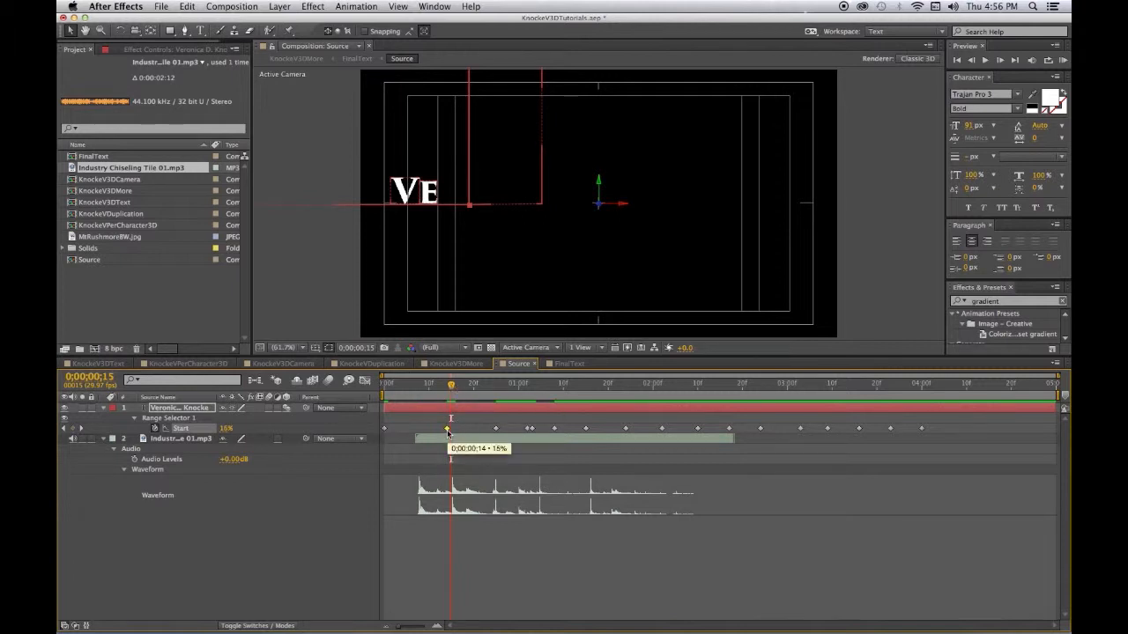
pyautogui.moveTo(447, 432); pyautogui.dragTo(450, 430)
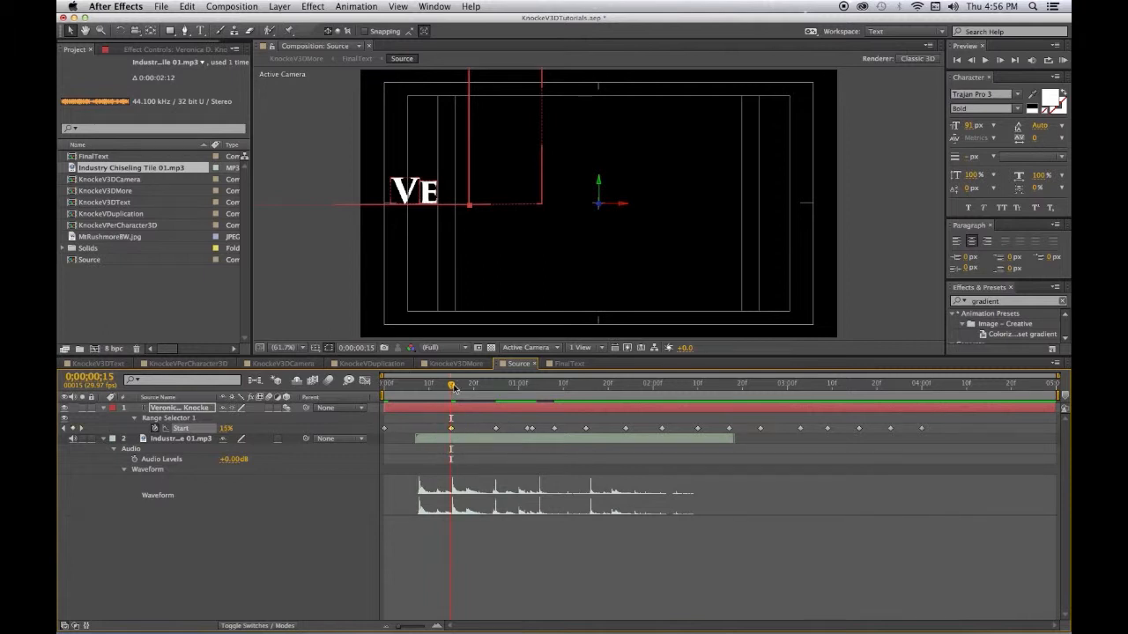
# - Add a Start keyframe at the first chisel hit and check VERO appears at 25% by 0;00;01;00
pyautogui.moveTo(451, 387); pyautogui.dragTo(420, 400)
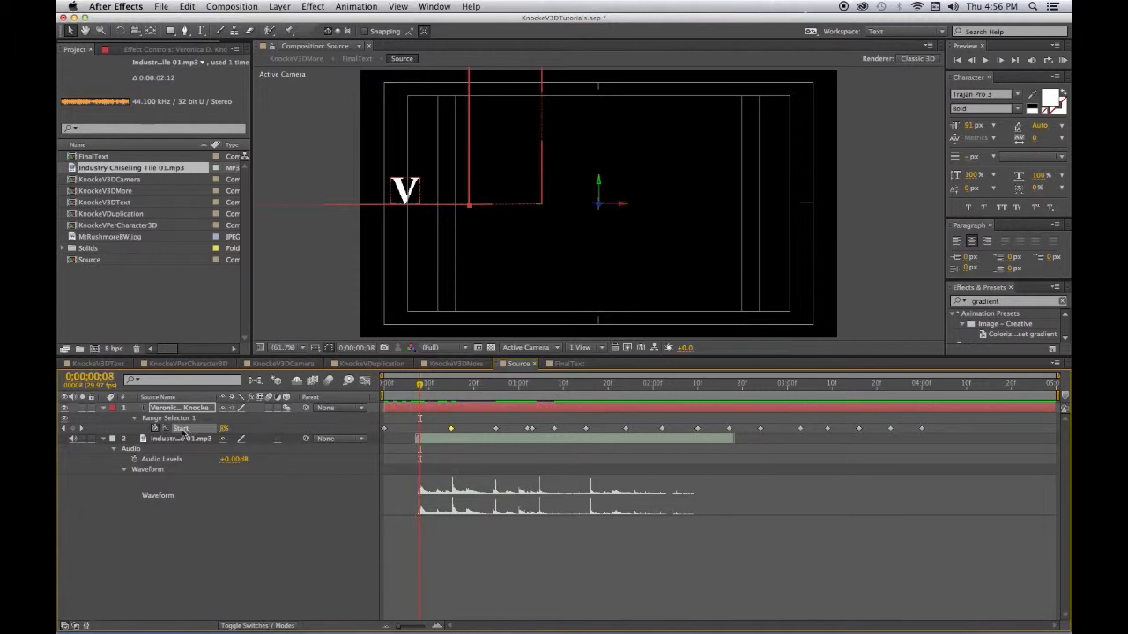
pyautogui.click(72, 429)
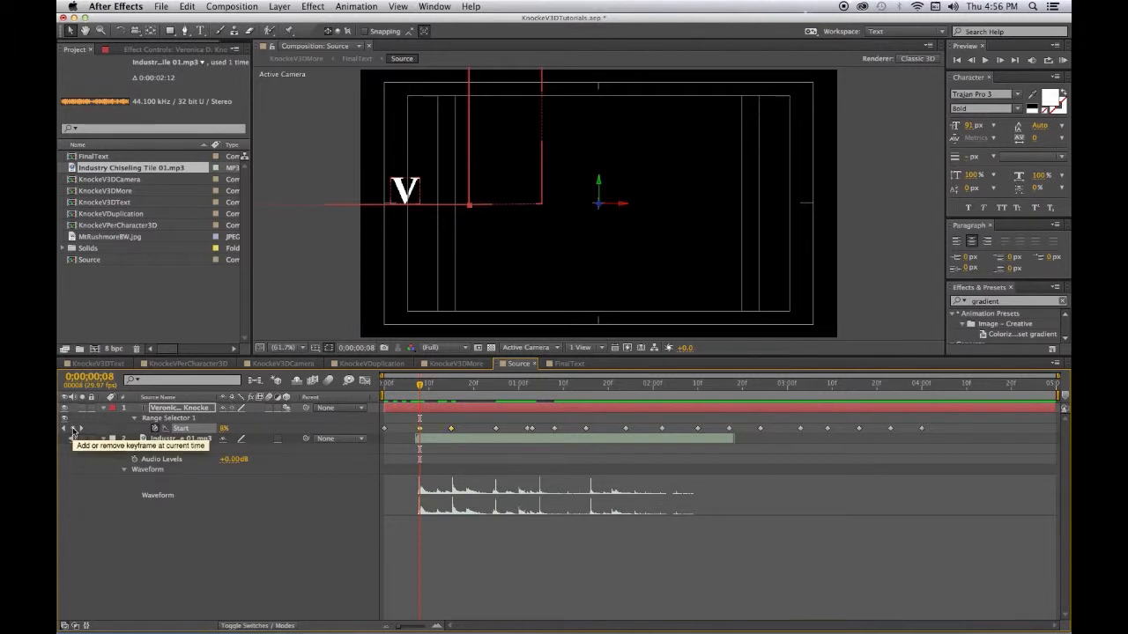
pyautogui.moveTo(421, 387); pyautogui.dragTo(492, 400)
pyautogui.moveTo(491, 401); pyautogui.dragTo(450, 401)
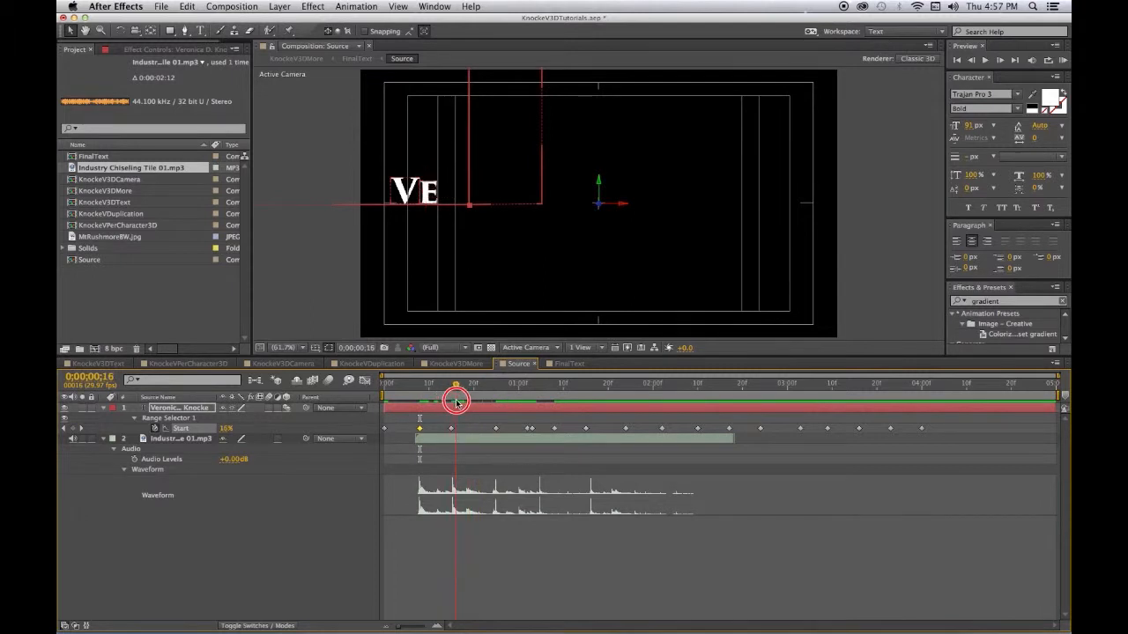
pyautogui.moveTo(466, 402); pyautogui.dragTo(516, 404)
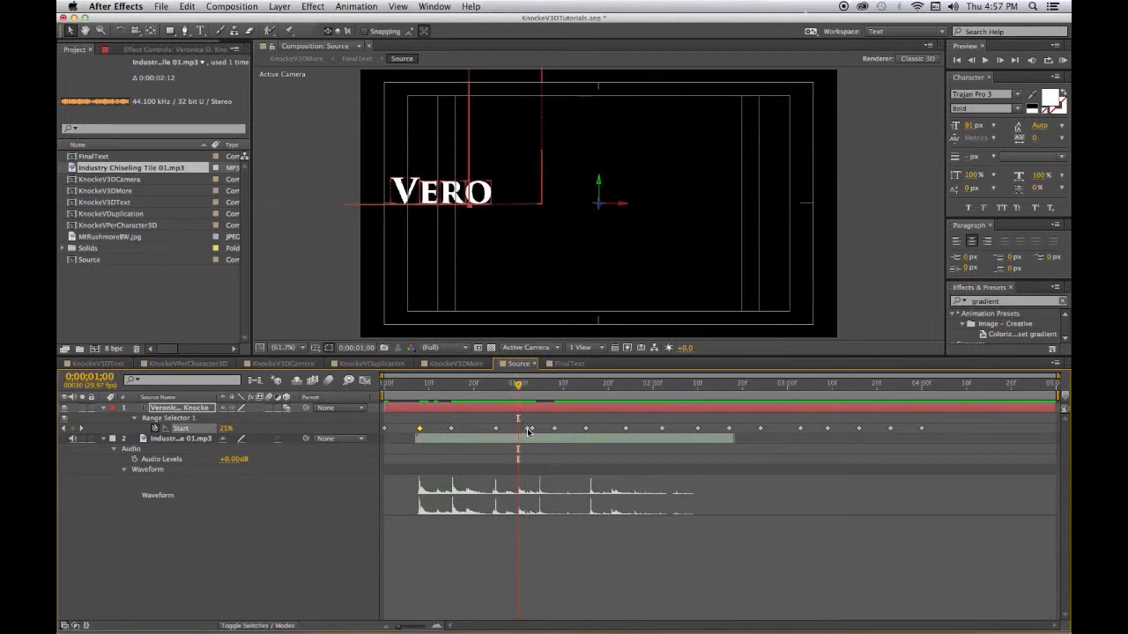
# - Align the Start keyframe to 0;00;01;00 and delete the stray keyframe at 0;00;01;03
pyautogui.moveTo(527, 429); pyautogui.dragTo(518, 429)
pyautogui.moveTo(536, 390); pyautogui.dragTo(532, 429)
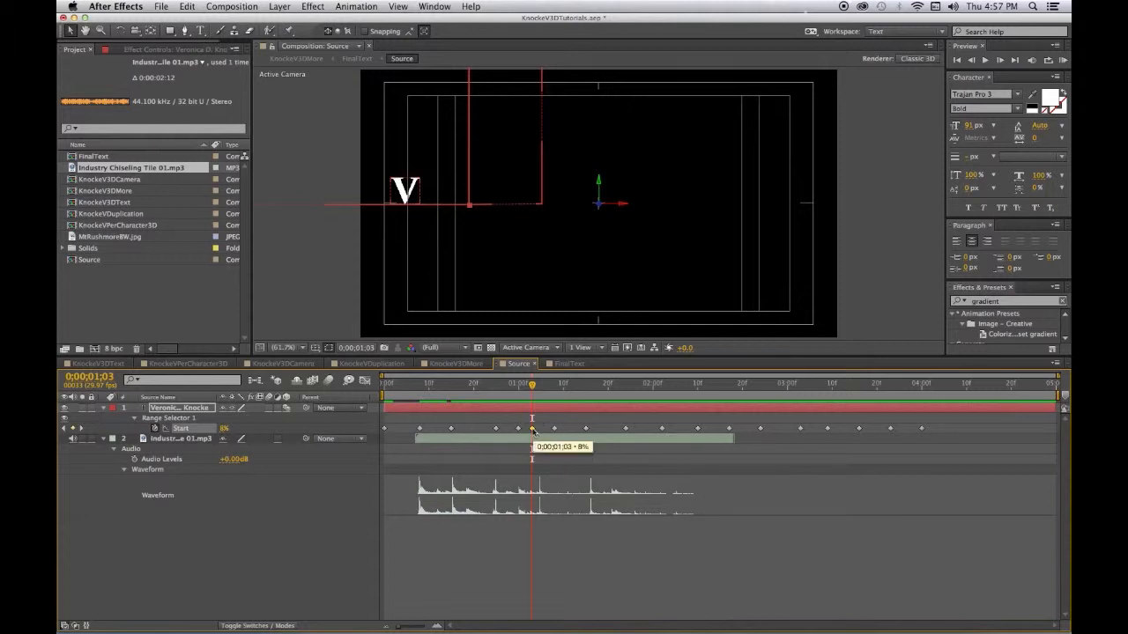
pyautogui.press('Delete')
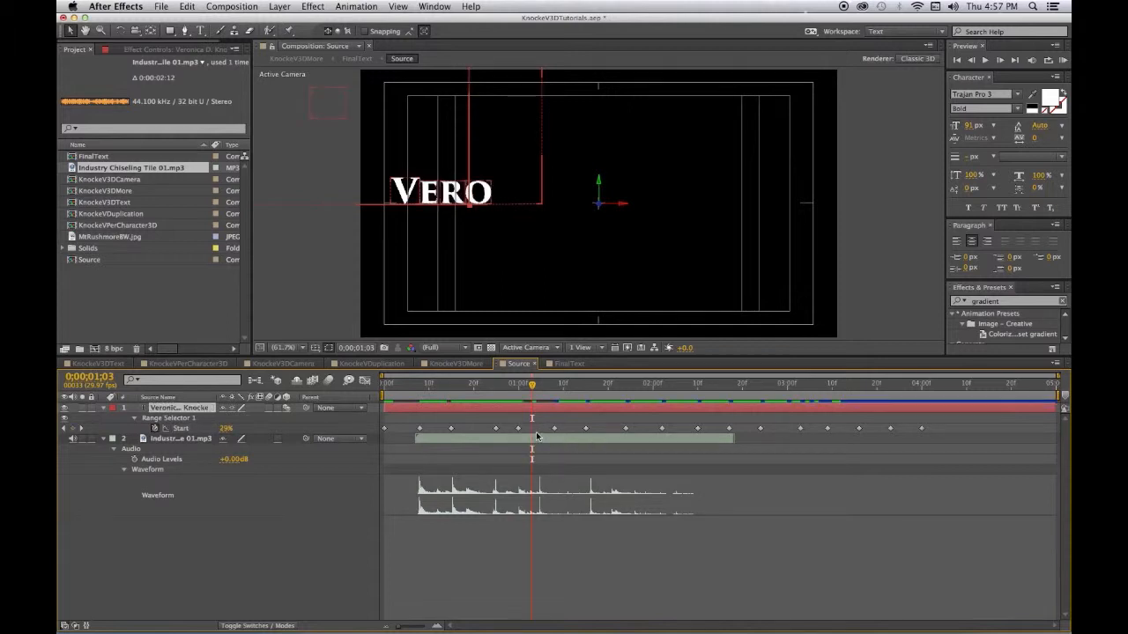
# - Scrub through the next hits to 0;00;01;21, where VERONI settles and C flies in at 42%
pyautogui.moveTo(532, 388); pyautogui.dragTo(514, 426)
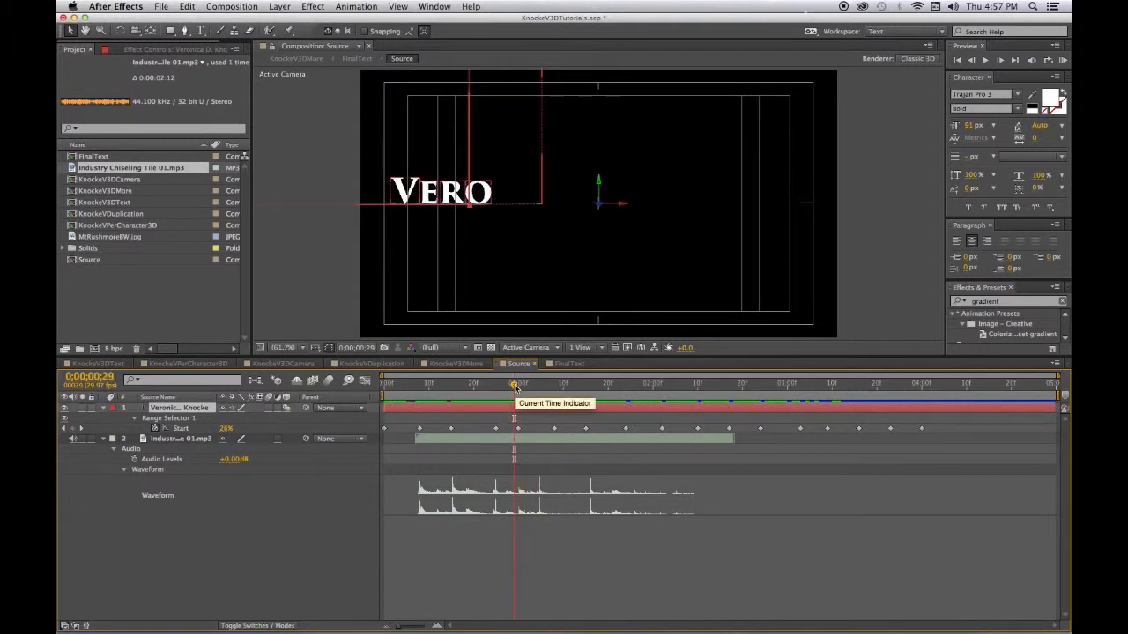
pyautogui.click(515, 388)
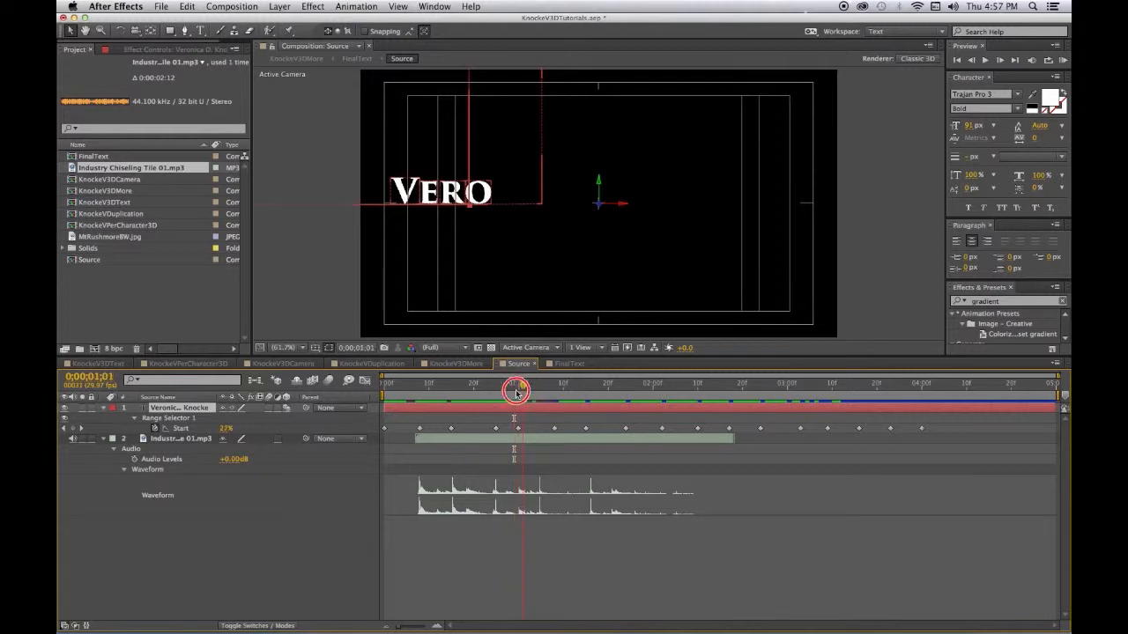
pyautogui.moveTo(516, 393)
pyautogui.mouseDown()
pyautogui.moveTo(544, 393)
pyautogui.moveTo(552, 430)
pyautogui.moveTo(541, 432)
pyautogui.mouseUp()
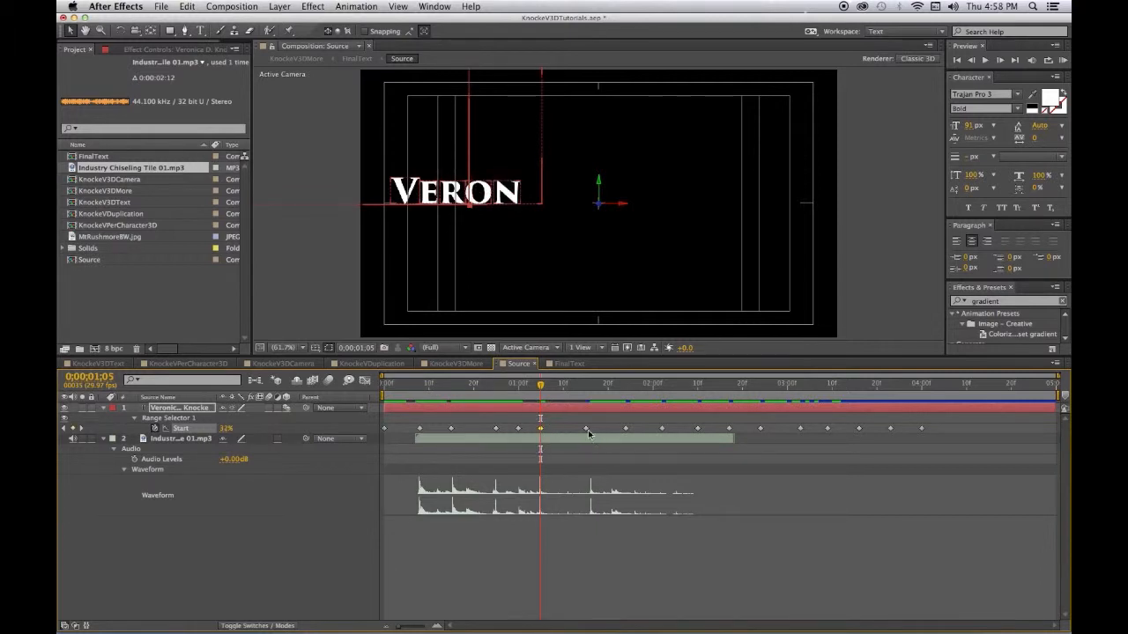
pyautogui.moveTo(559, 386); pyautogui.dragTo(589, 428)
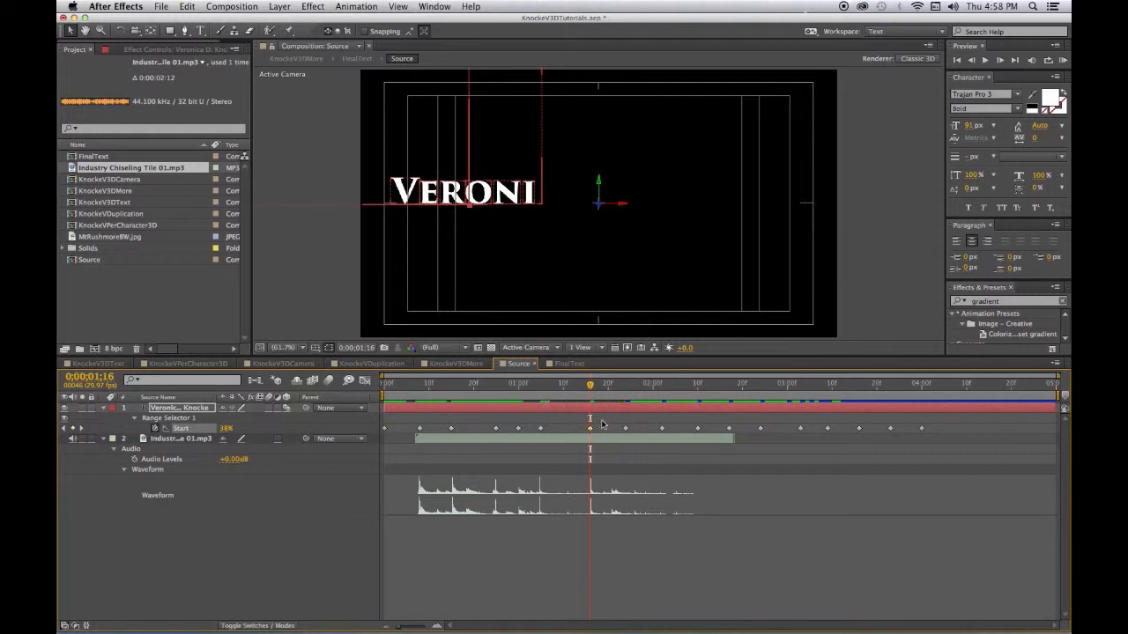
pyautogui.moveTo(589, 386); pyautogui.dragTo(612, 414)
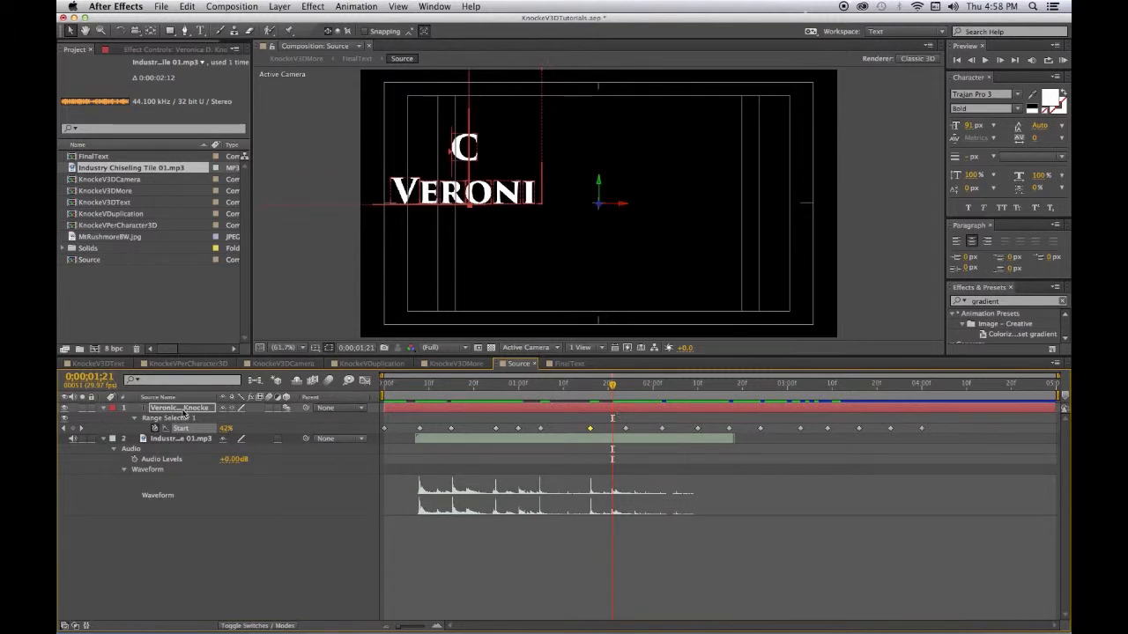
# - Add another copy of the chiseling sound, starting at the current time
pyautogui.click(92, 171)
pyautogui.moveTo(92, 170); pyautogui.dragTo(285, 578)
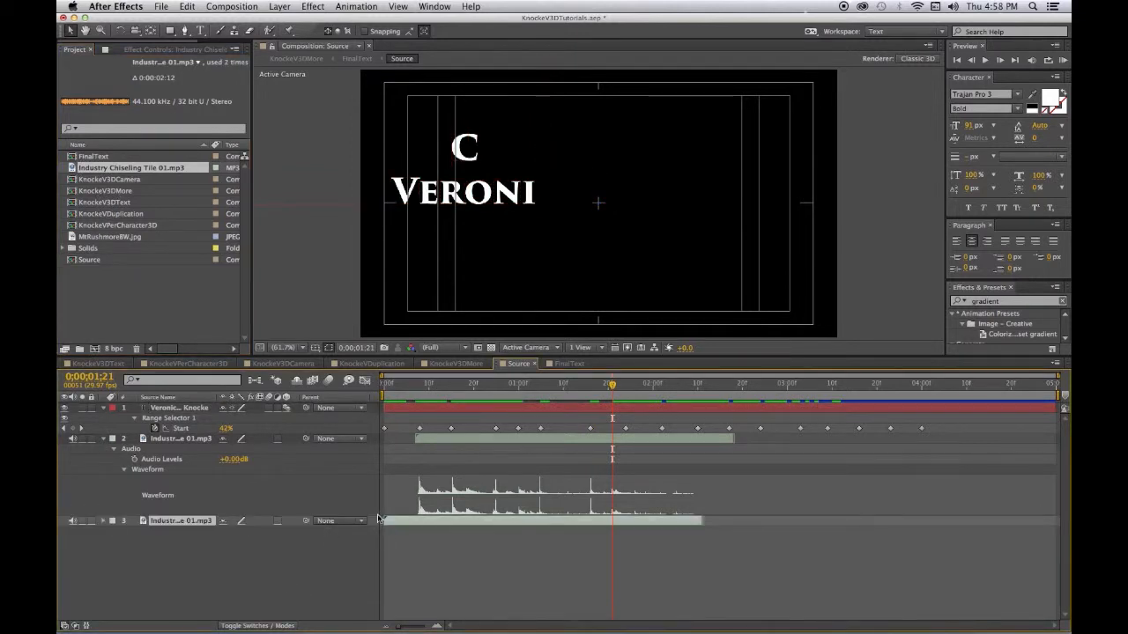
pyautogui.moveTo(388, 527); pyautogui.dragTo(622, 532)
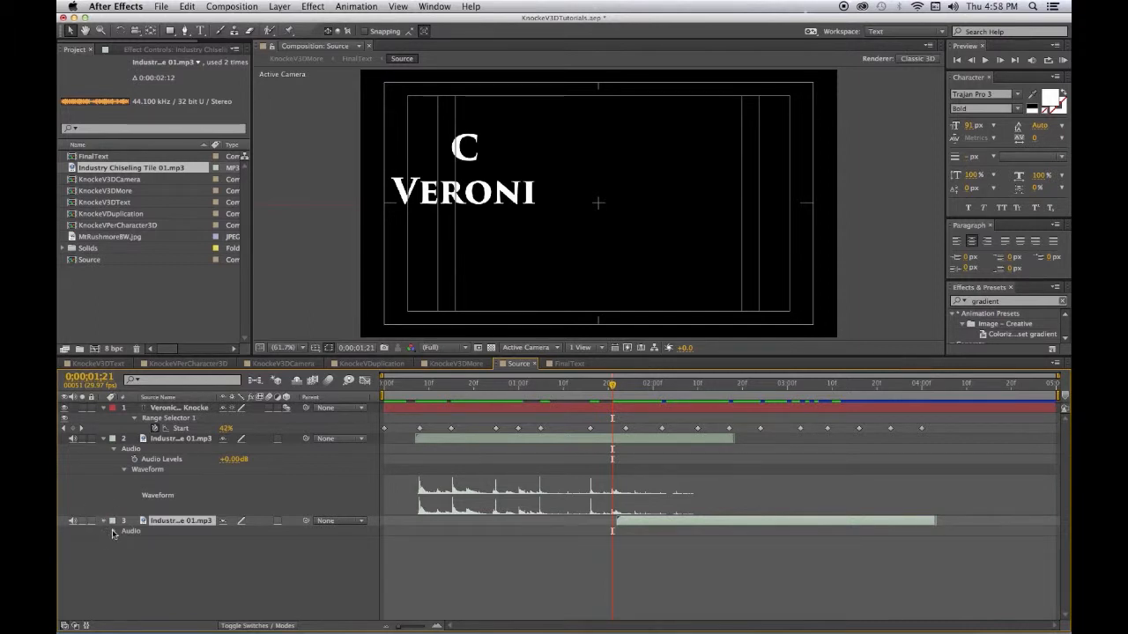
# - Show the new sound's waveform and move the Start keyframe onto its first strike at 0;00;01;22
pyautogui.click(113, 532)
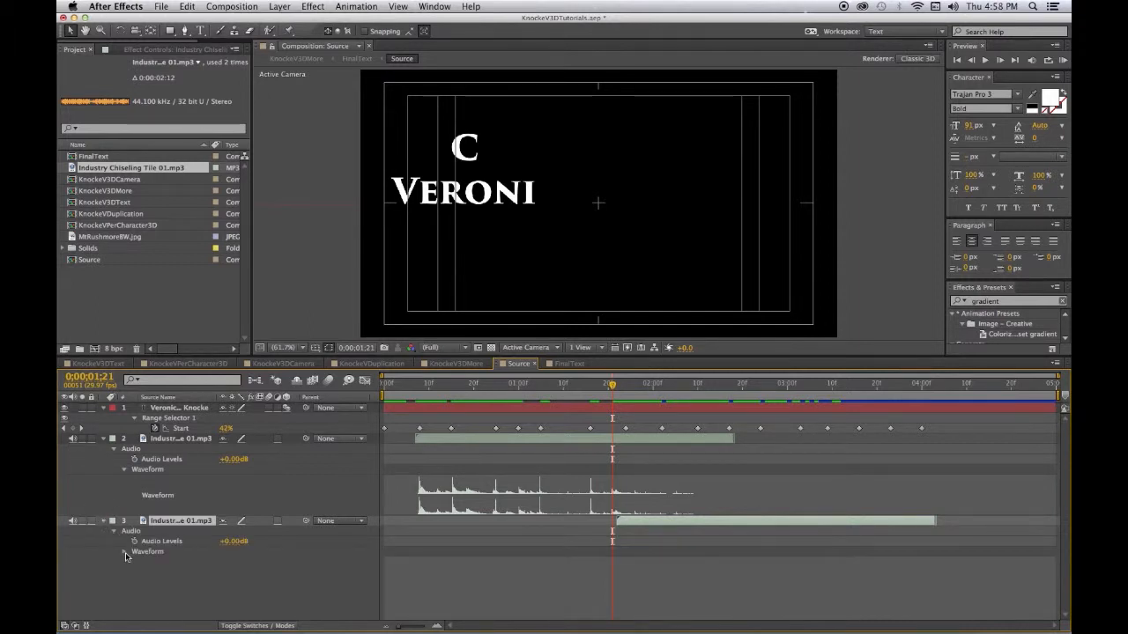
pyautogui.click(125, 552)
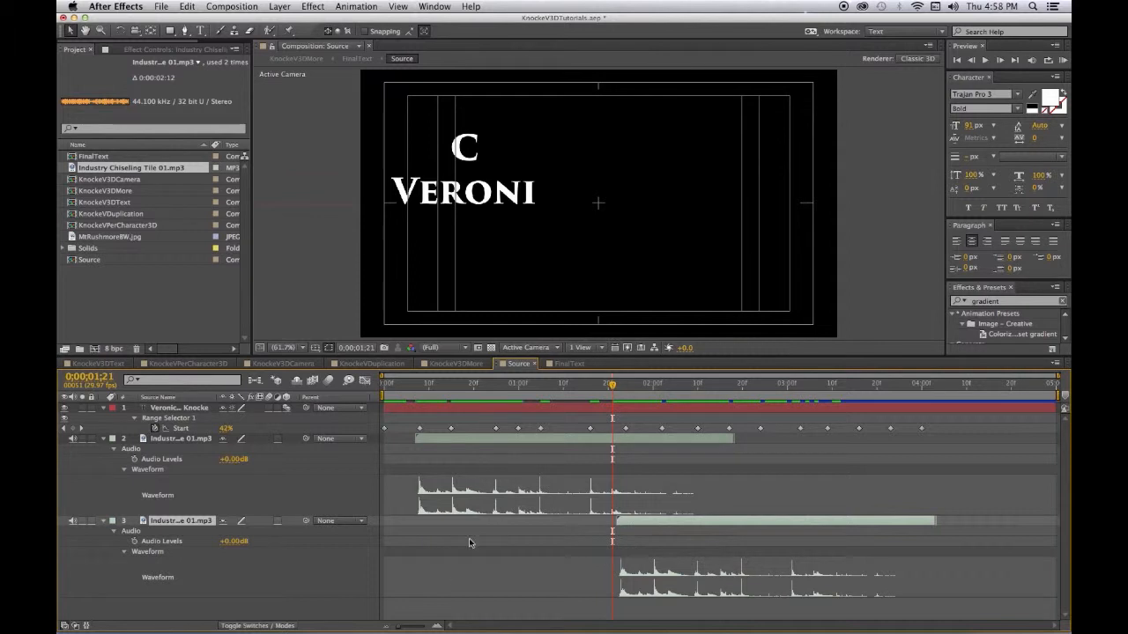
pyautogui.moveTo(612, 385); pyautogui.dragTo(617, 386)
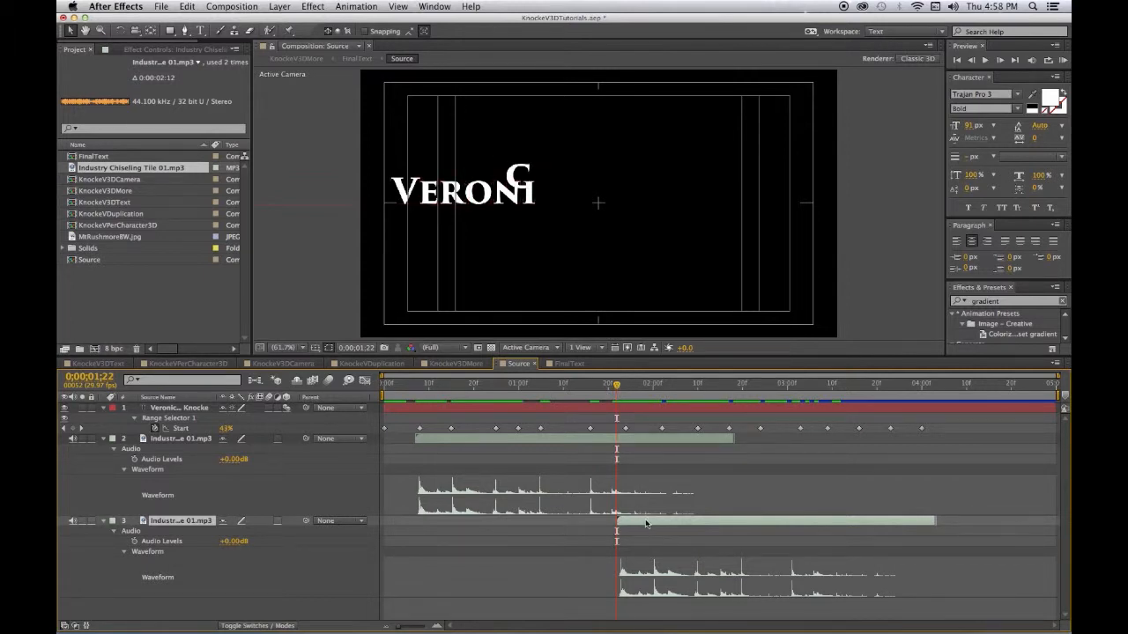
pyautogui.moveTo(644, 521); pyautogui.dragTo(640, 526)
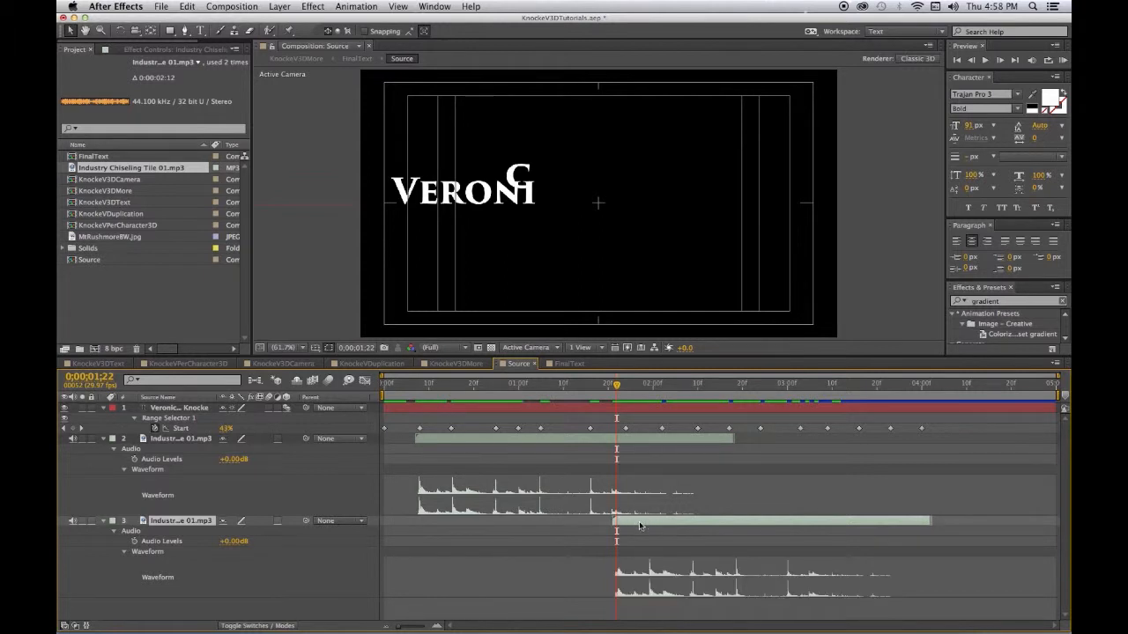
pyautogui.moveTo(627, 428); pyautogui.dragTo(617, 431)
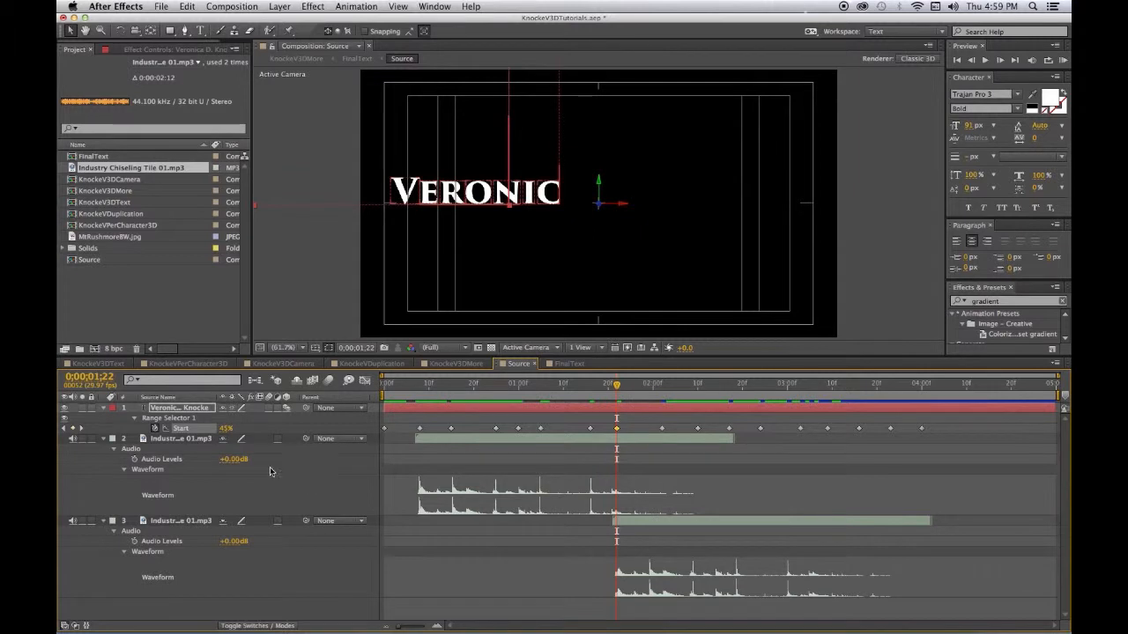
# - Move the Start keyframes onto the chisel strikes at 0;00;02;09, 0;00;02;19, 0;00;03;00 and 0;00;03;05
pyautogui.click(103, 440)
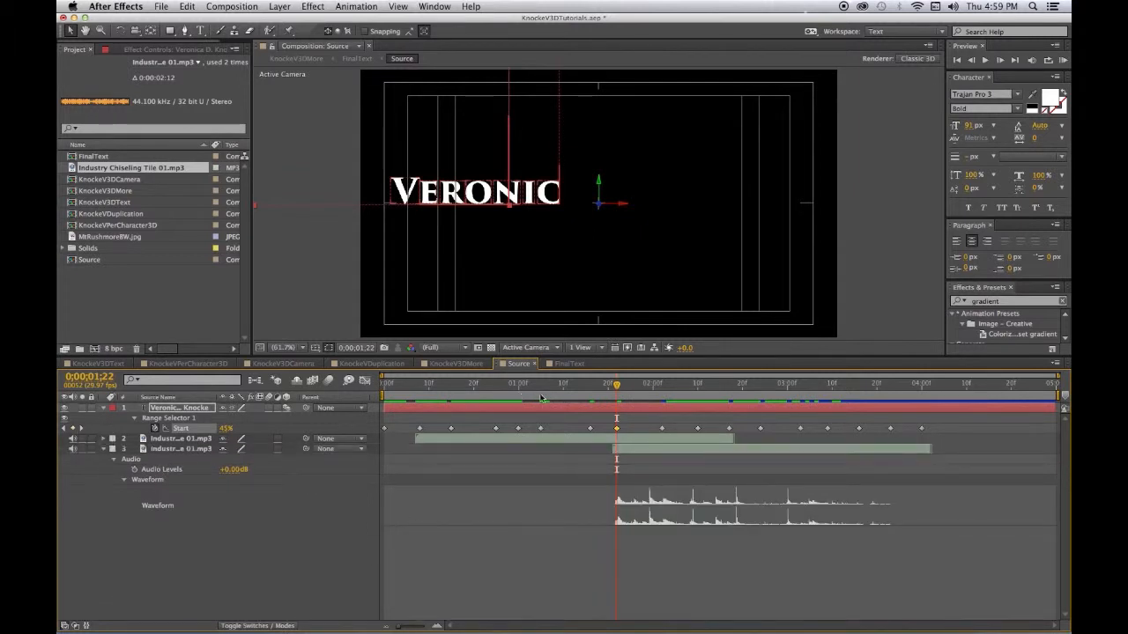
pyautogui.moveTo(616, 386); pyautogui.dragTo(656, 429)
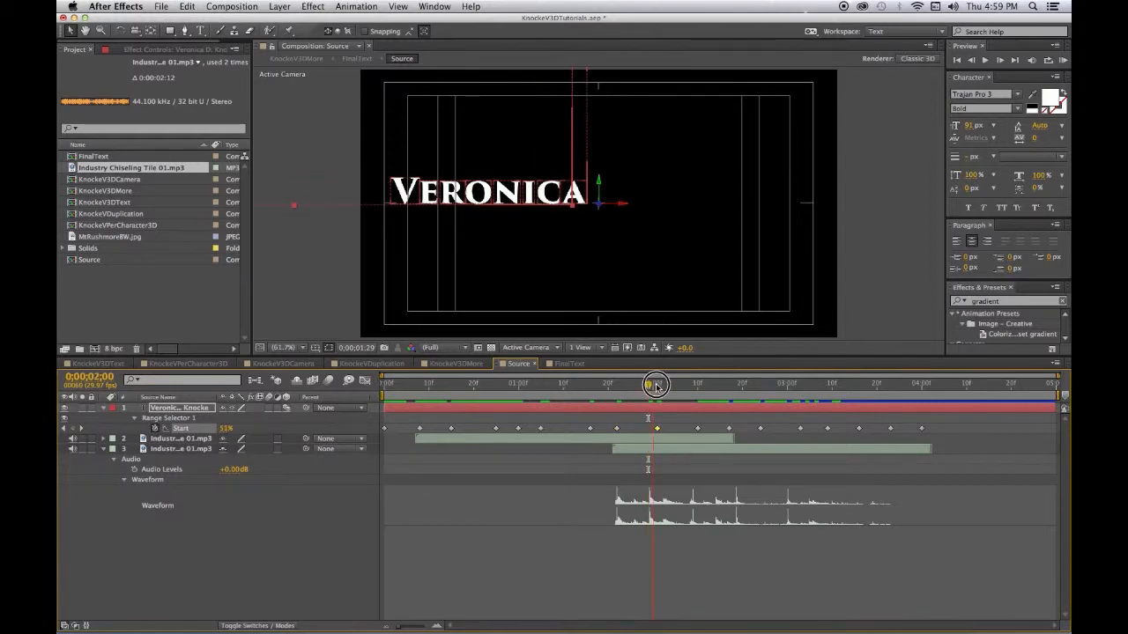
pyautogui.click(695, 386)
pyautogui.moveTo(697, 428); pyautogui.dragTo(694, 428)
pyautogui.click(730, 417)
pyautogui.moveTo(696, 385); pyautogui.dragTo(739, 386)
pyautogui.moveTo(717, 429); pyautogui.dragTo(738, 434)
pyautogui.click(737, 418)
pyautogui.moveTo(739, 385); pyautogui.dragTo(785, 390)
pyautogui.moveTo(770, 428); pyautogui.dragTo(787, 432)
pyautogui.click(782, 439)
pyautogui.moveTo(789, 387); pyautogui.dragTo(809, 386)
pyautogui.moveTo(800, 428); pyautogui.dragTo(808, 430)
# - Add a third chiseling sound starting at 0;00;03;05 and show its waveform
pyautogui.click(104, 449)
pyautogui.moveTo(131, 168); pyautogui.dragTo(252, 537)
pyautogui.moveTo(408, 459); pyautogui.dragTo(833, 471)
pyautogui.click(103, 459)
pyautogui.click(113, 469)
pyautogui.click(122, 491)
# - Align the remaining Start keyframes with strikes at 0;00;03;12, 0;00;03;22, 0;00;04;02 and 0;00;04;06
pyautogui.moveTo(826, 388); pyautogui.dragTo(840, 388)
pyautogui.moveTo(827, 428); pyautogui.dragTo(841, 429)
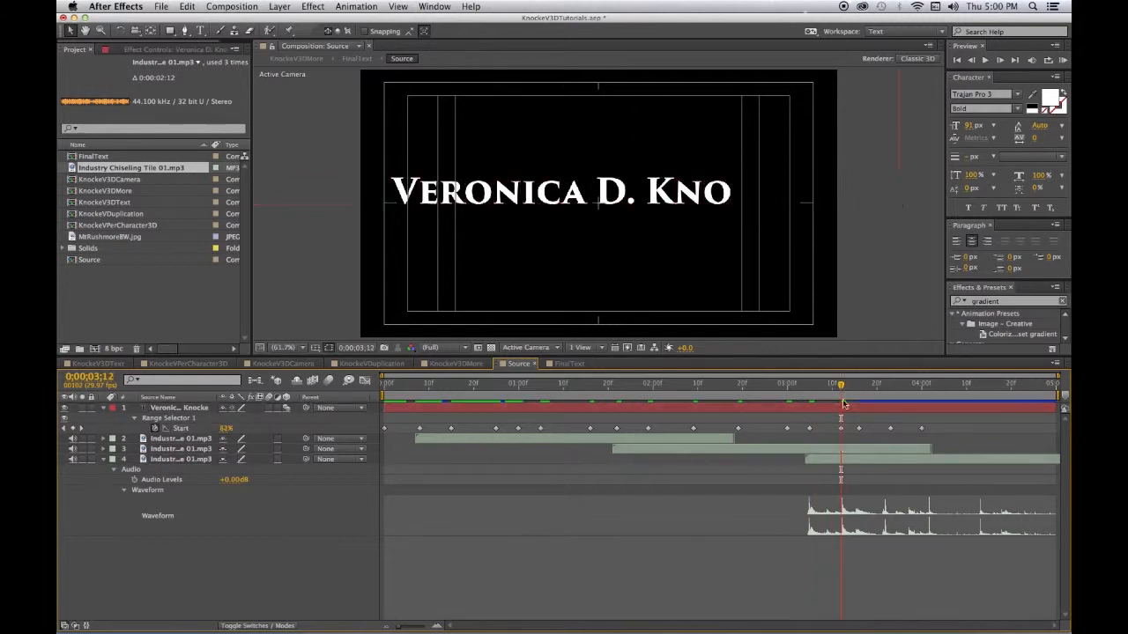
pyautogui.moveTo(842, 386); pyautogui.dragTo(885, 385)
pyautogui.moveTo(859, 428); pyautogui.dragTo(928, 430)
pyautogui.click(929, 385)
pyautogui.click(913, 430)
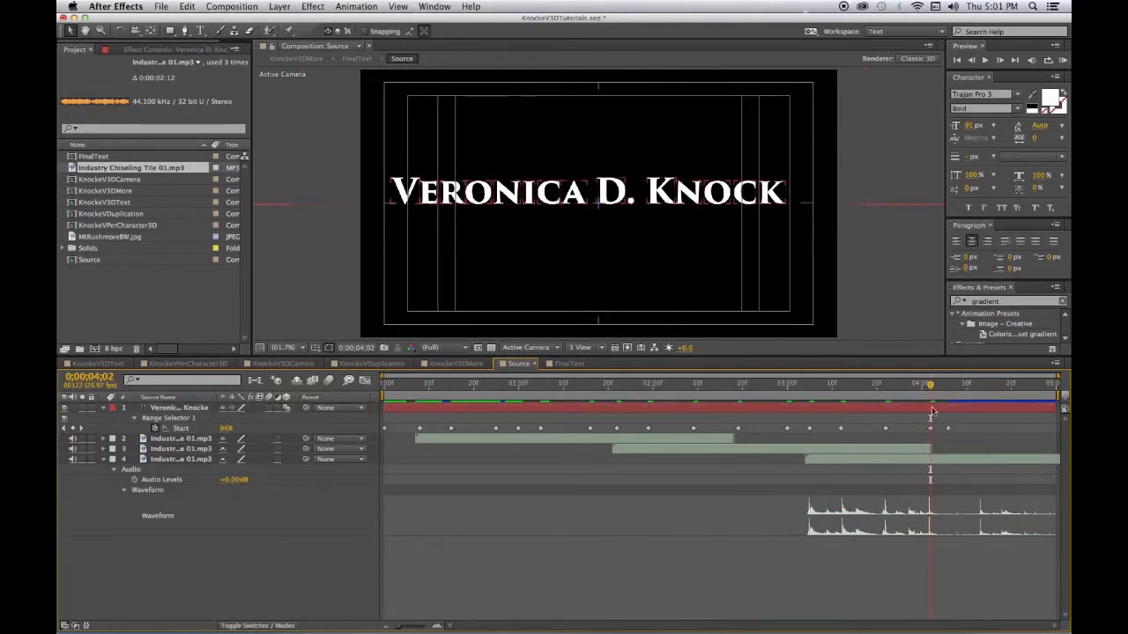
pyautogui.moveTo(929, 385); pyautogui.dragTo(981, 384)
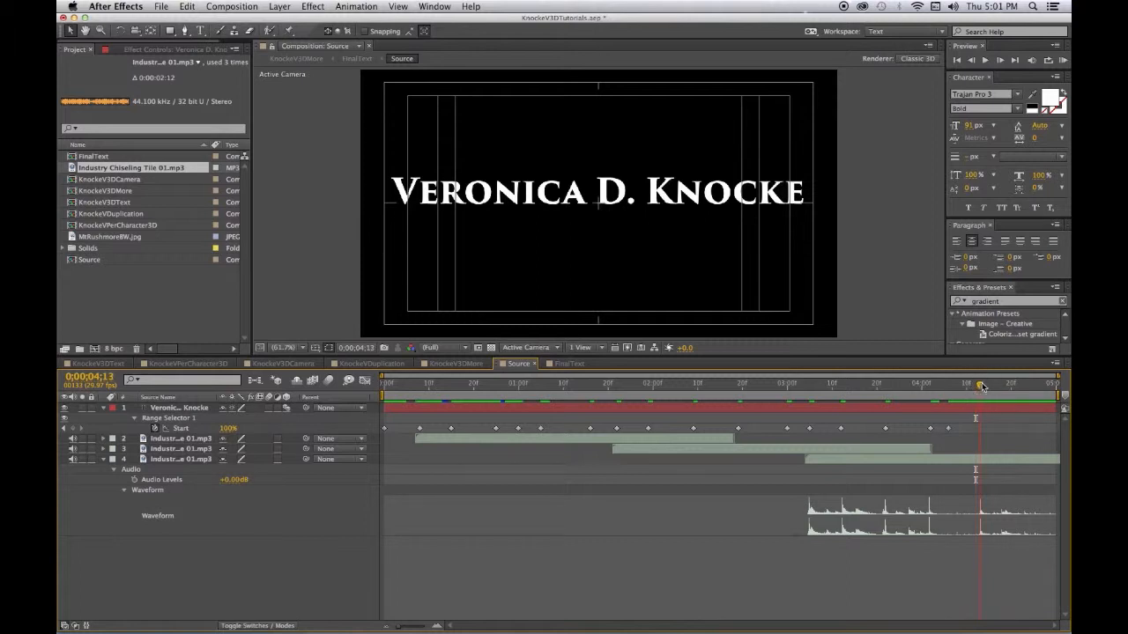
pyautogui.moveTo(948, 429); pyautogui.dragTo(978, 428)
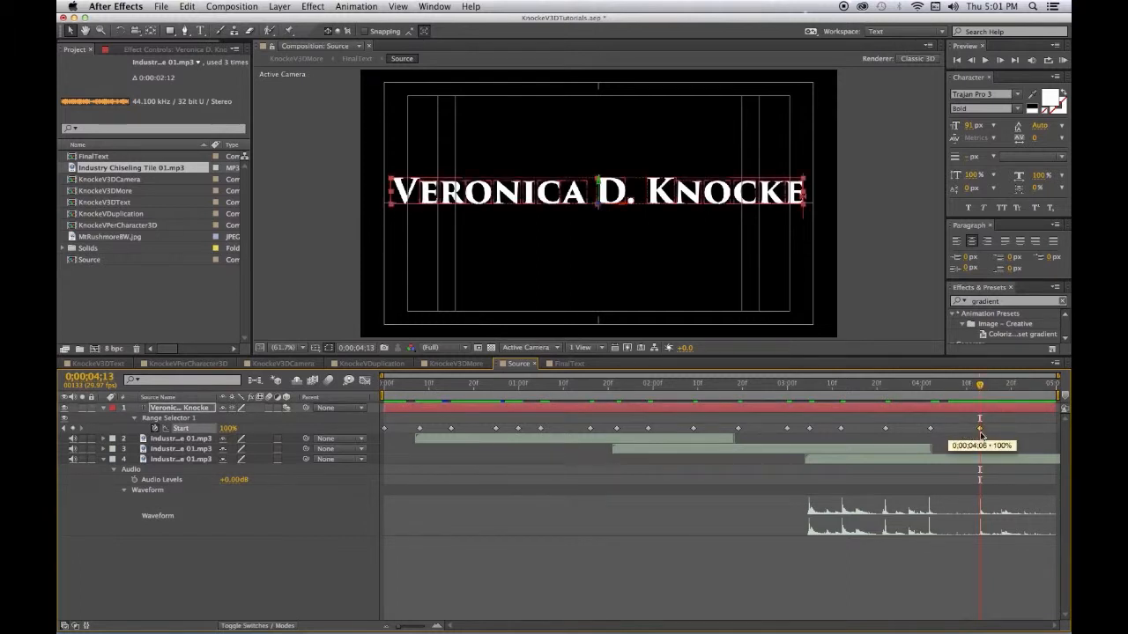
# - Save the project and collapse the sound and text layer properties
pyautogui.click(968, 447)
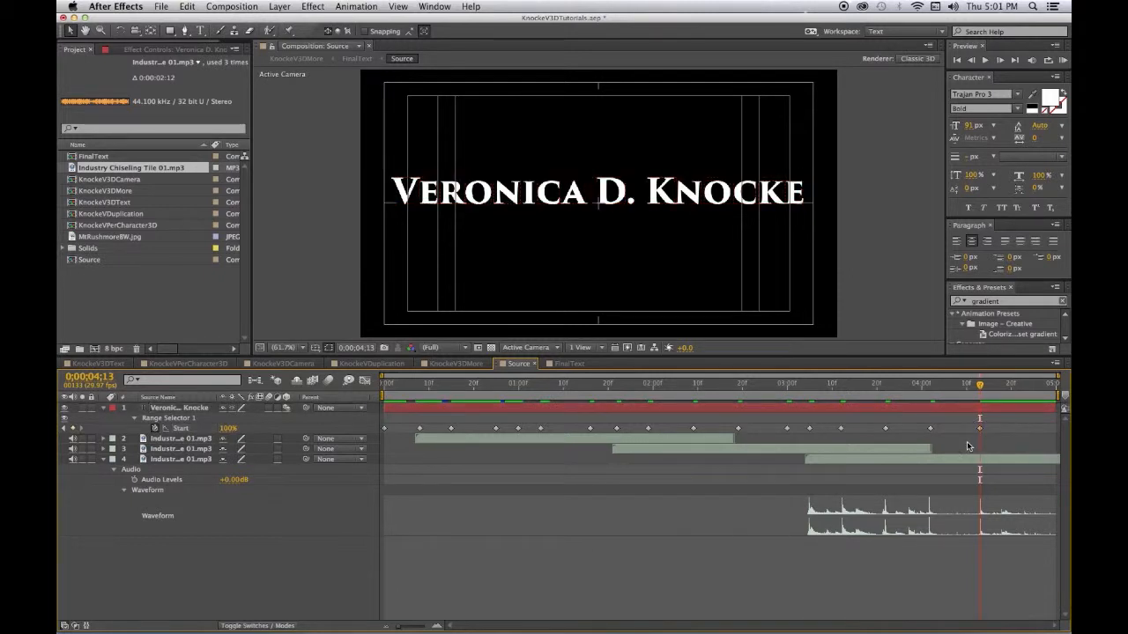
pyautogui.press('super+s')
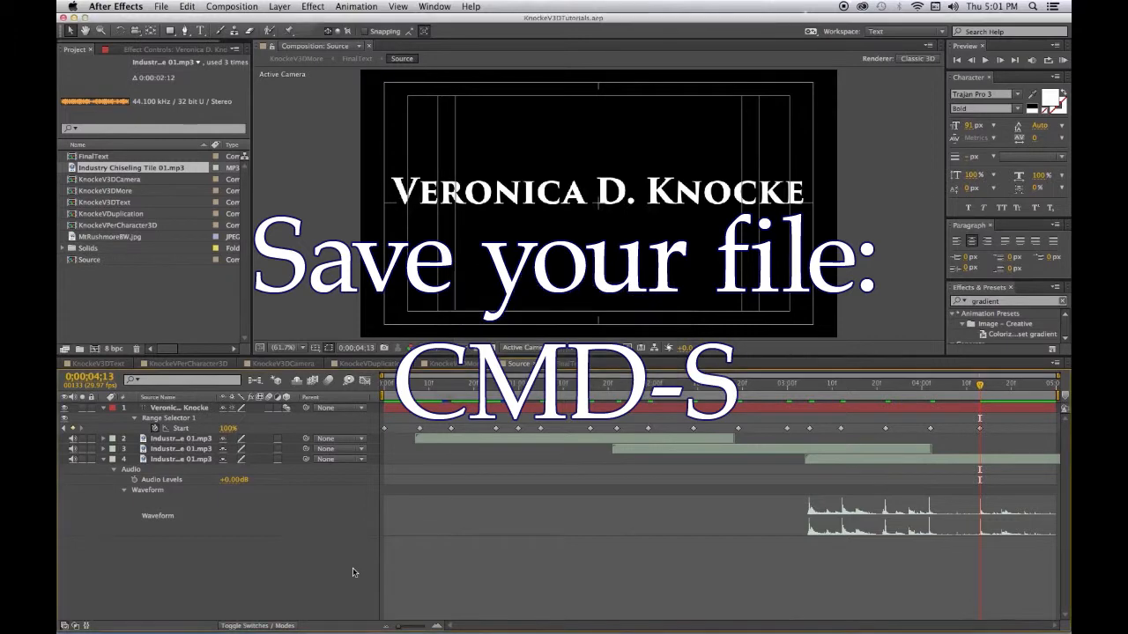
pyautogui.click(101, 459)
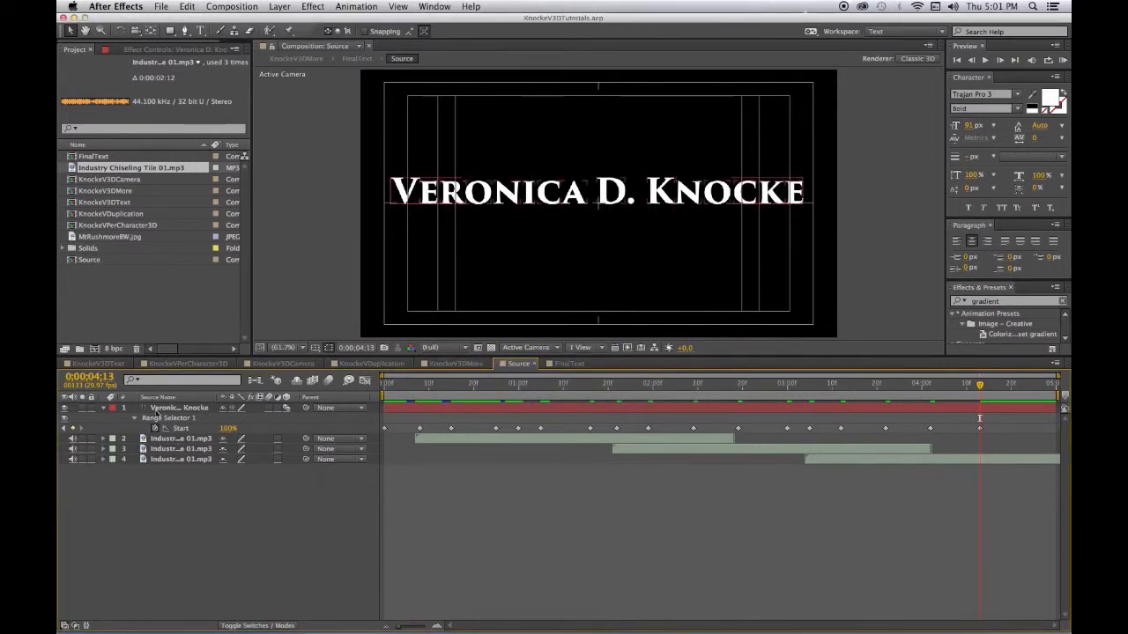
pyautogui.press('u')
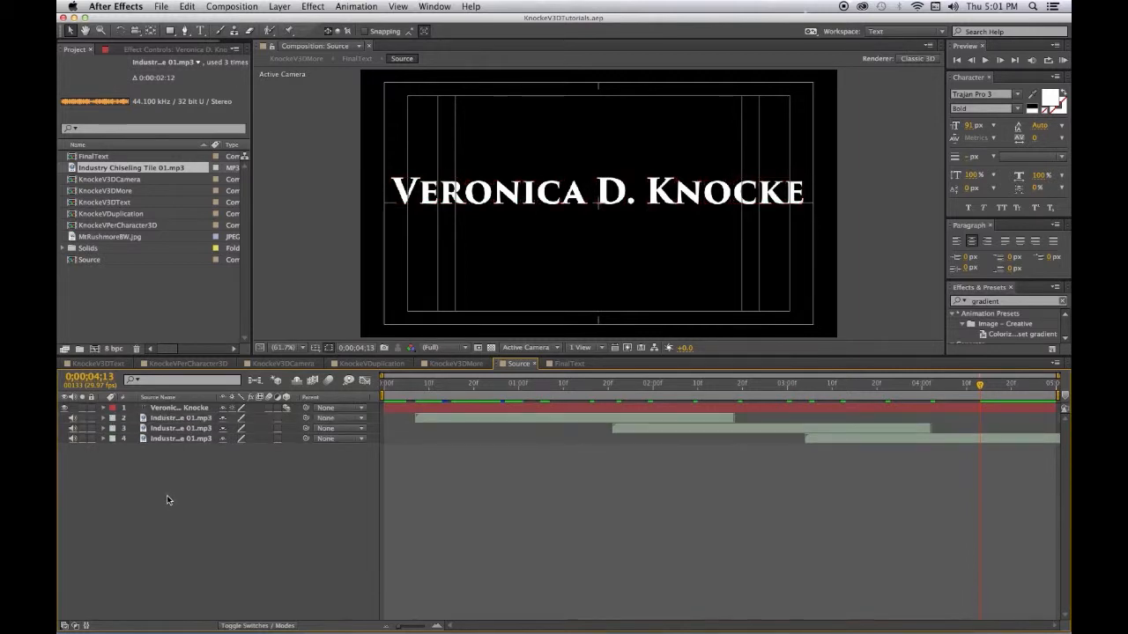
# - Play a RAM preview of the chisel-synced title, then stop and return to frame 0
pyautogui.click(1064, 60)
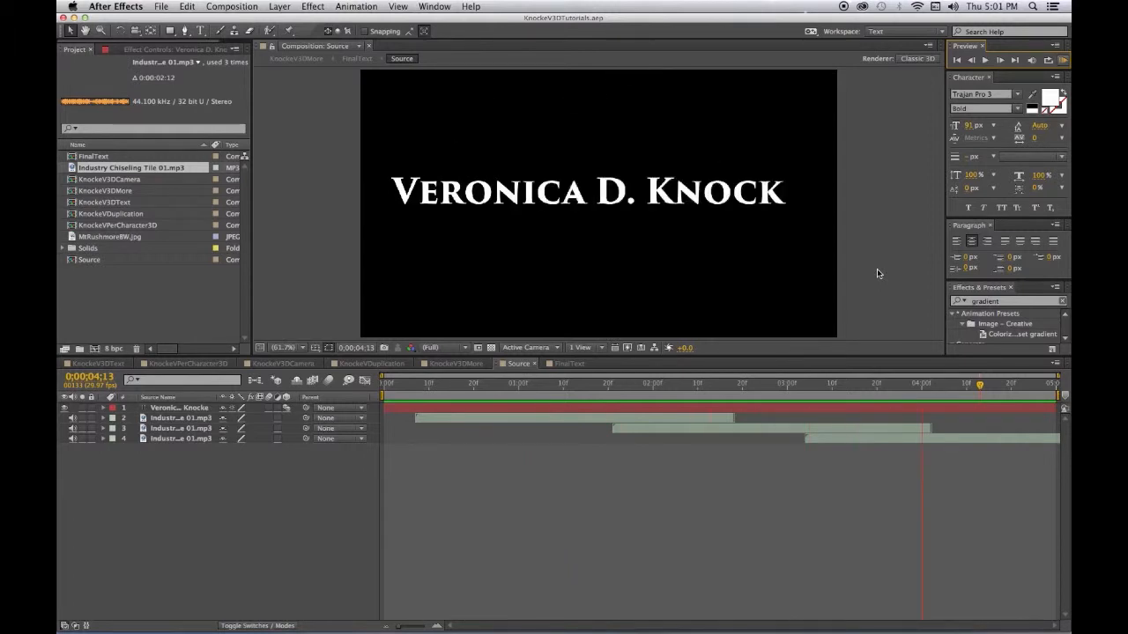
pyautogui.press('space')
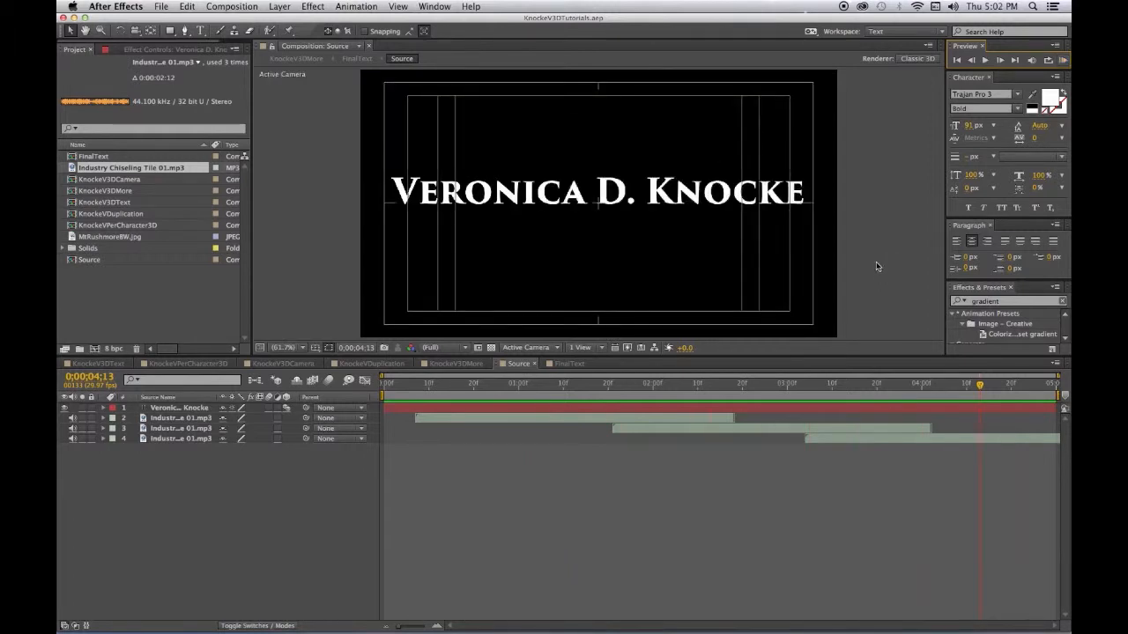
pyautogui.click(891, 205)
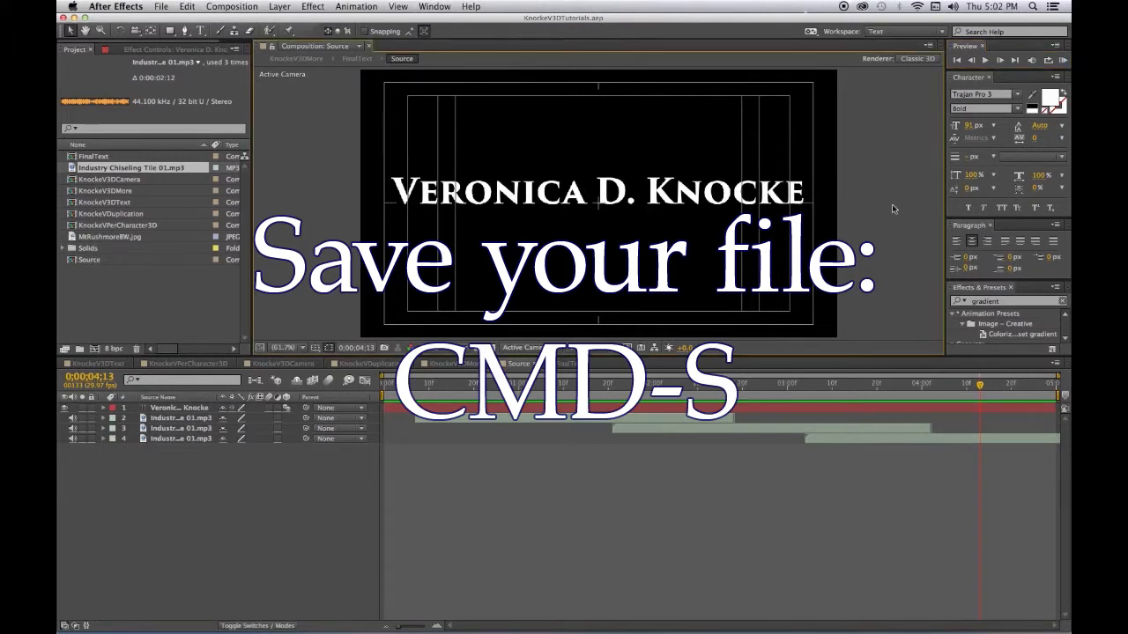
pyautogui.click(956, 59)
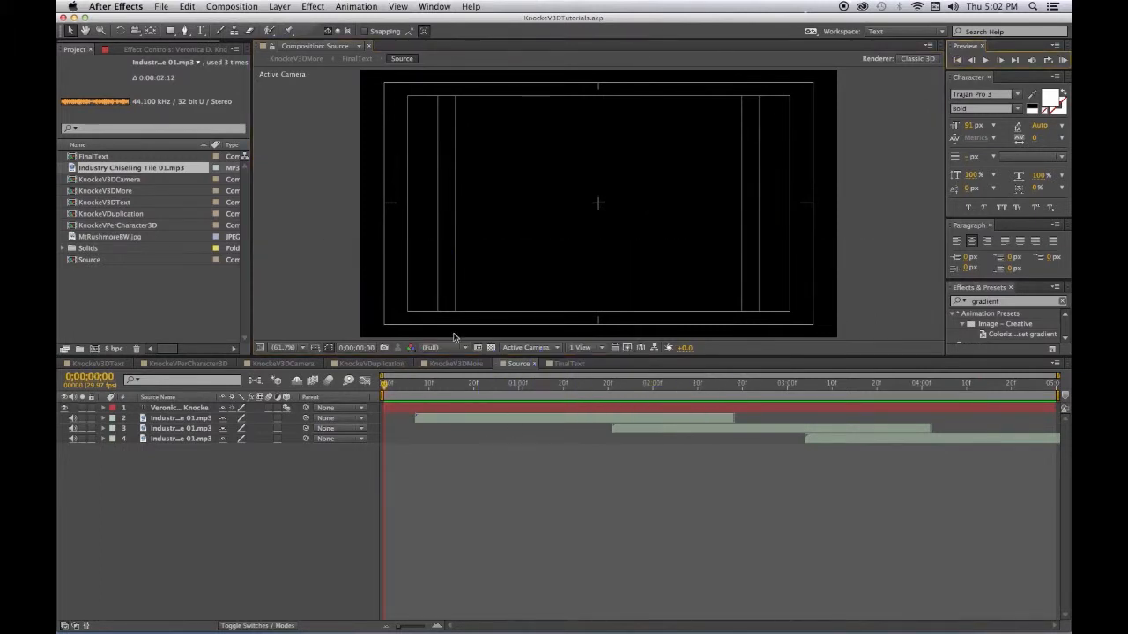
# - Switch to the KnockeV3DMore composition and collapse the FinalText layer's properties
pyautogui.click(451, 364)
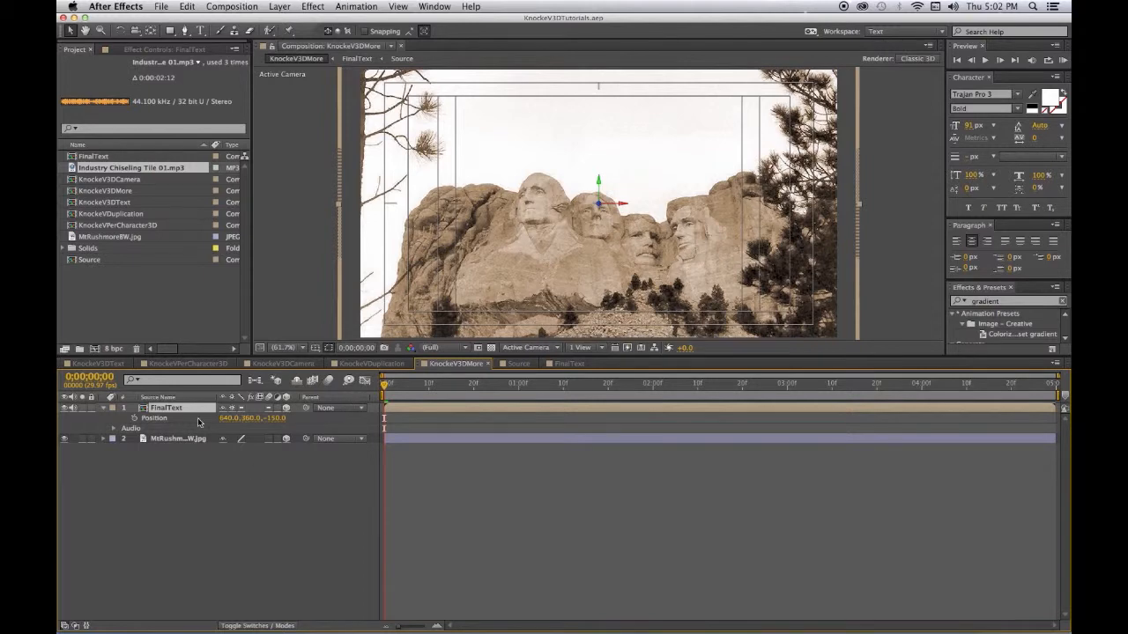
pyautogui.click(103, 410)
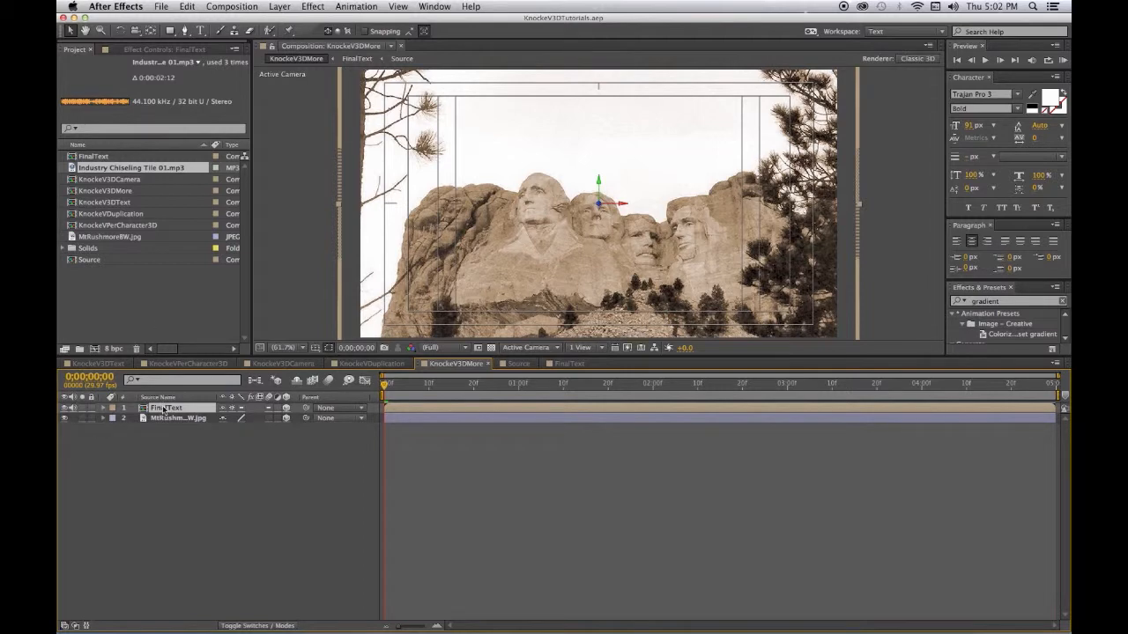
# - Create a new Spot light, Light 1, with Casts Shadows enabled
pyautogui.click(279, 5)
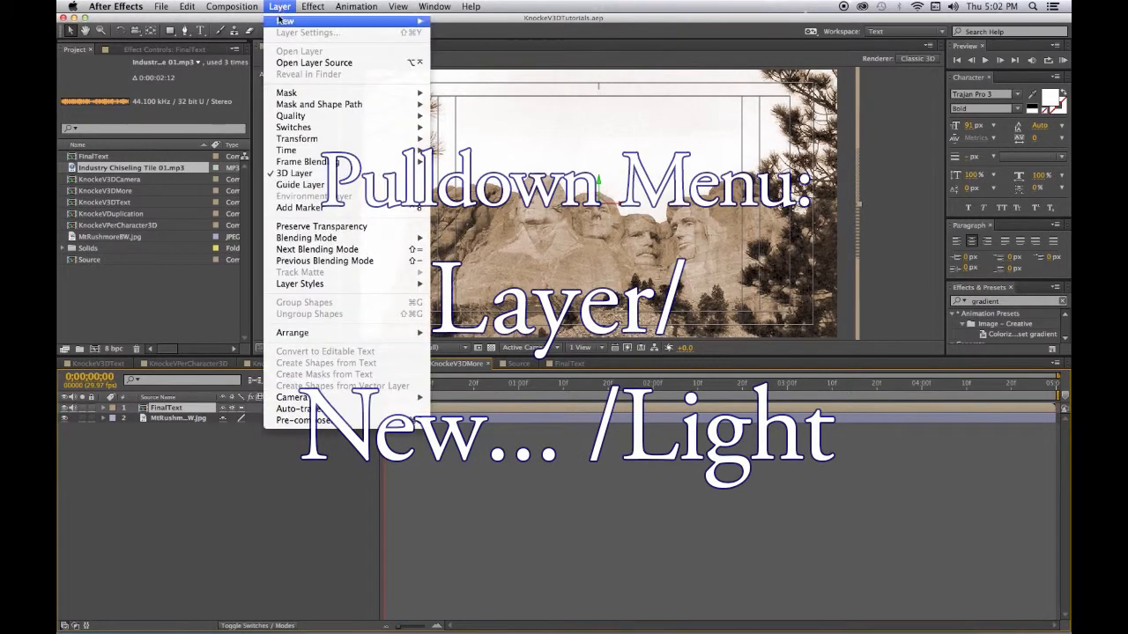
pyautogui.moveTo(424, 22)
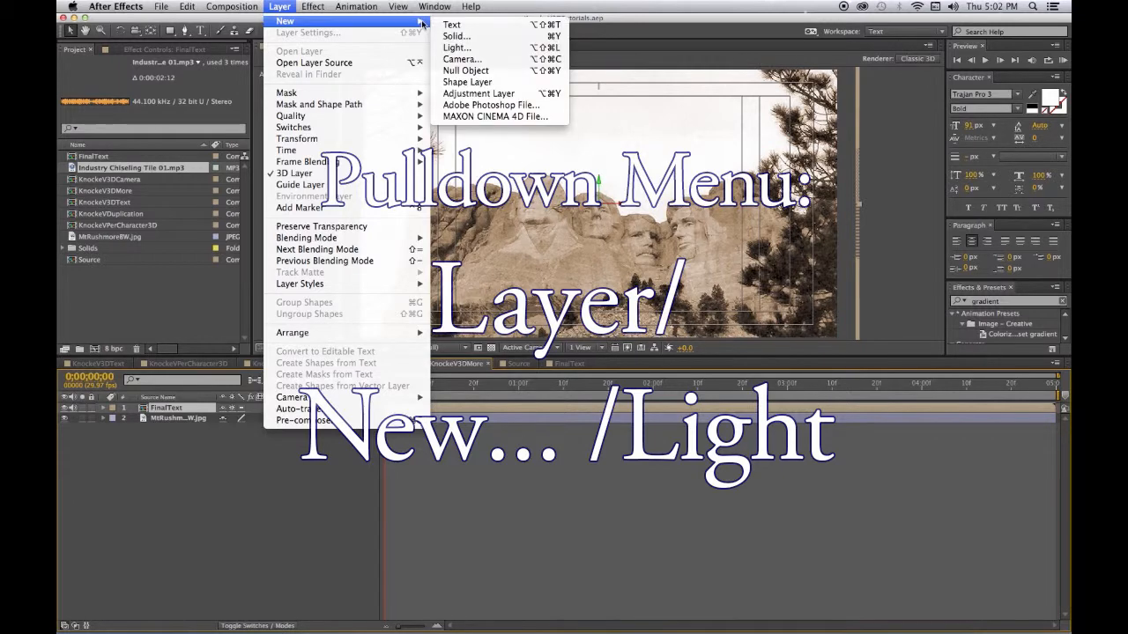
pyautogui.click(450, 49)
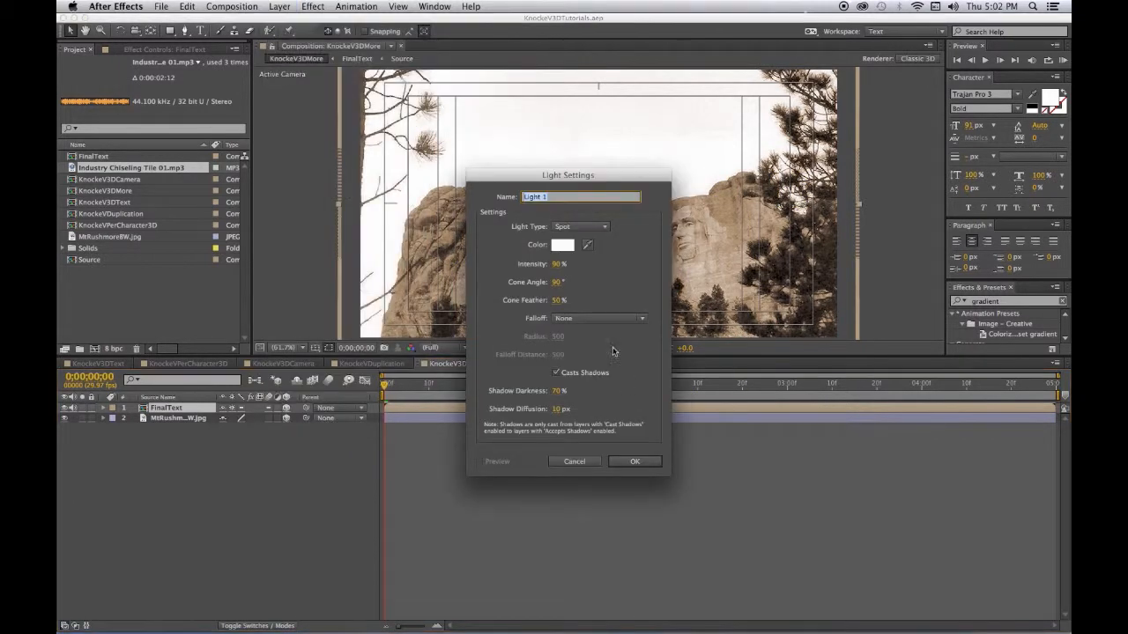
pyautogui.click(648, 465)
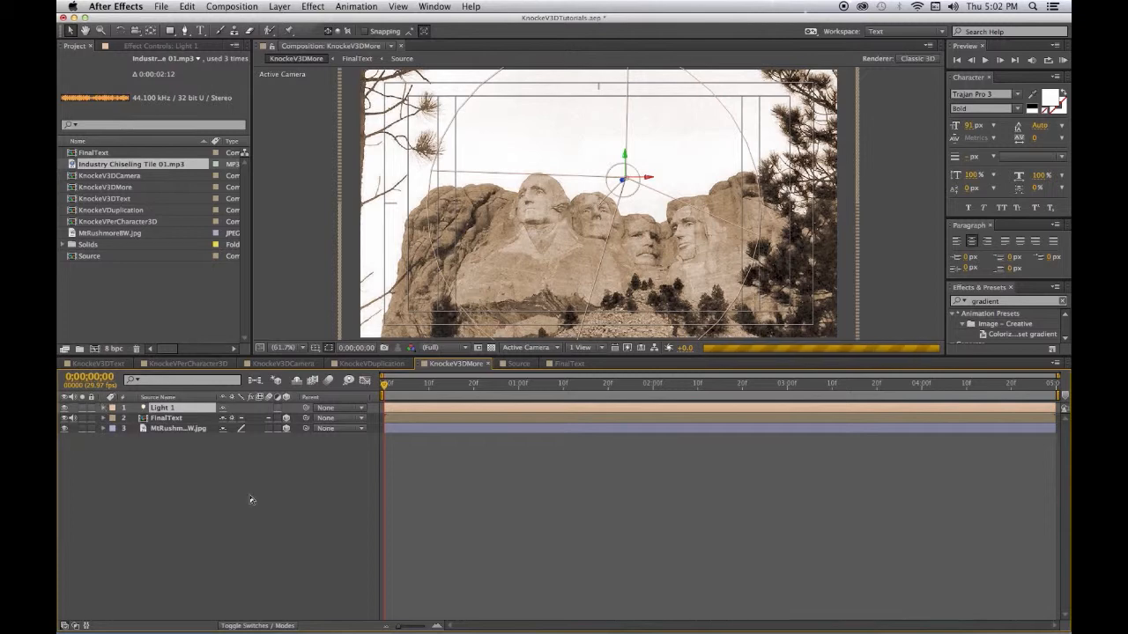
# - Set Light 1's Position Z to -800 and expand FinalText's Transform properties
pyautogui.press('p')
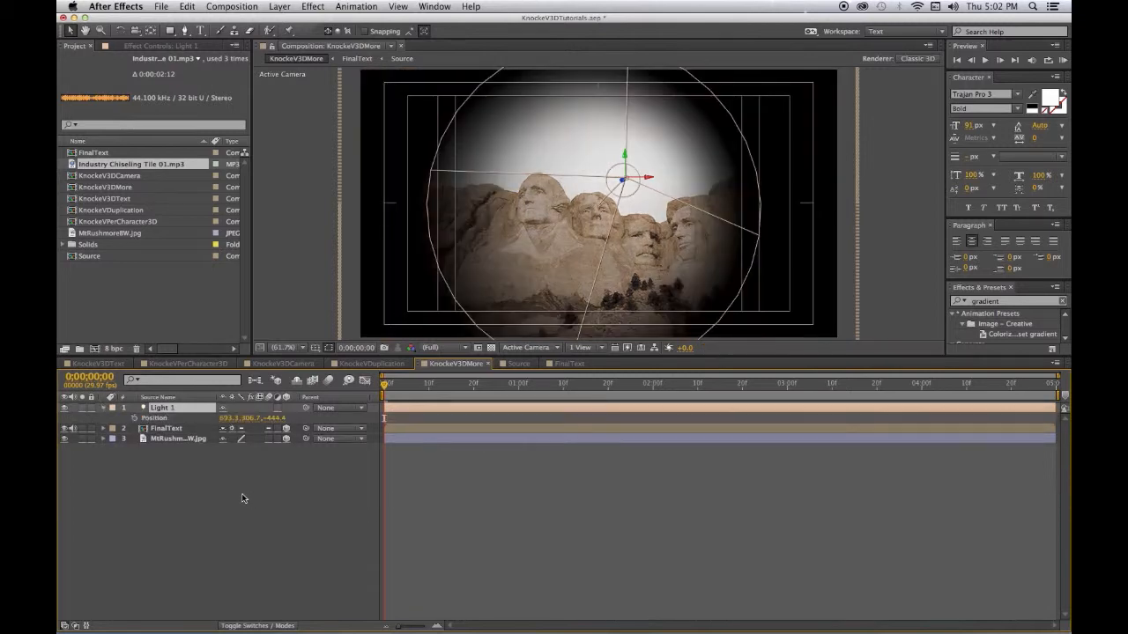
pyautogui.click(280, 419)
pyautogui.write('200')
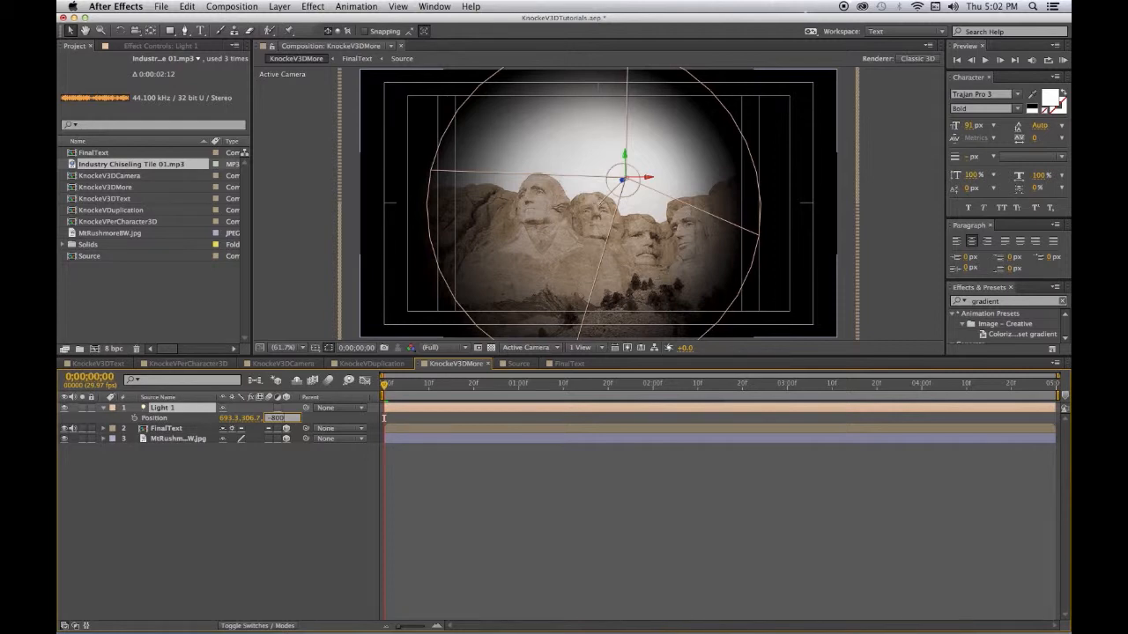
pyautogui.press('Return')
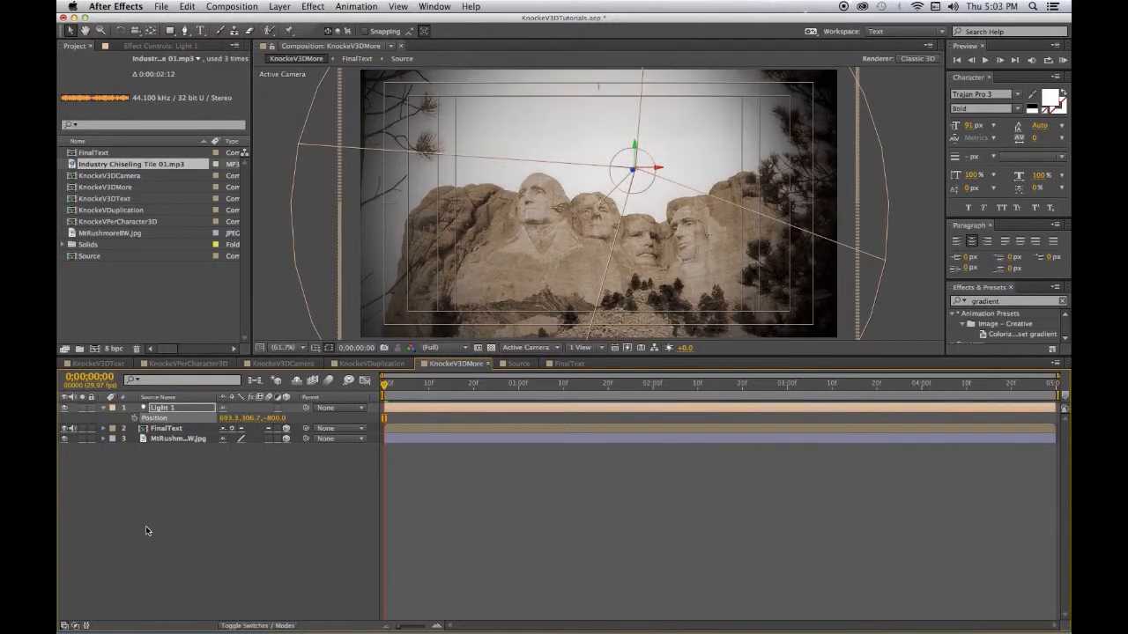
pyautogui.click(104, 429)
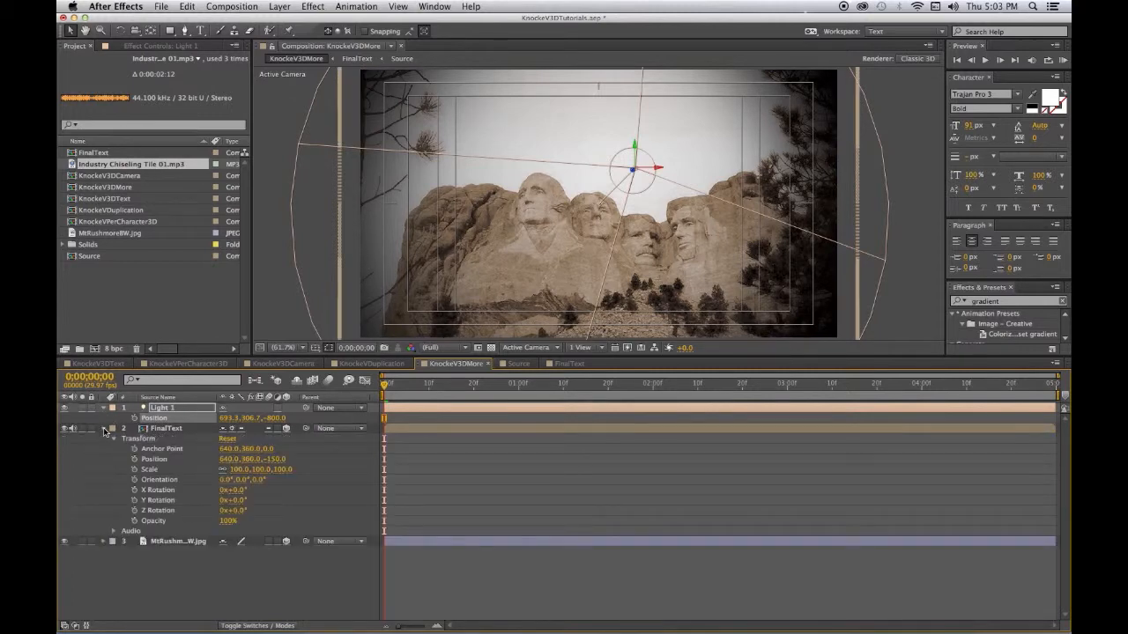
# - Select and collapse FinalText, then RAM-preview the letters flying over the lit Mt Rushmore
pyautogui.click(150, 429)
pyautogui.press('a')
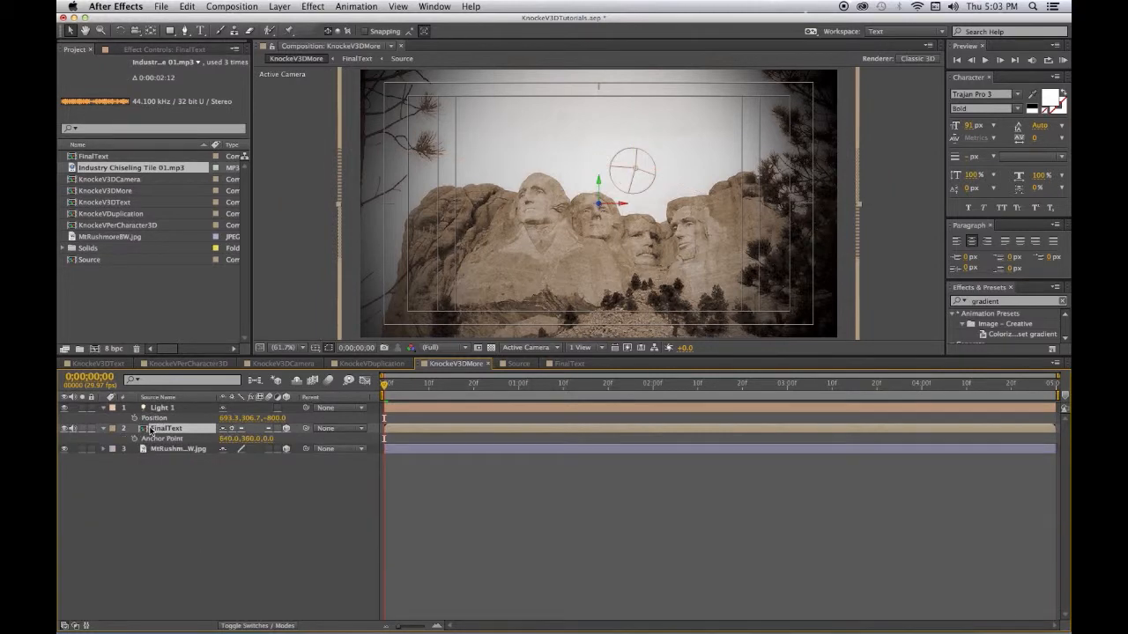
pyautogui.press('a')
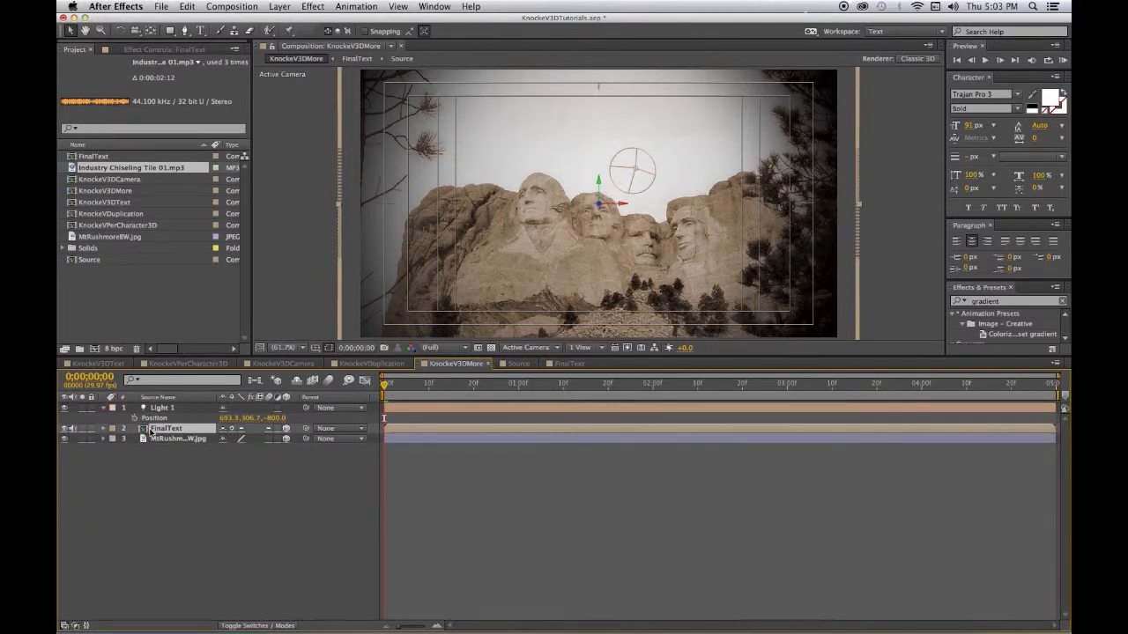
pyautogui.click(103, 429)
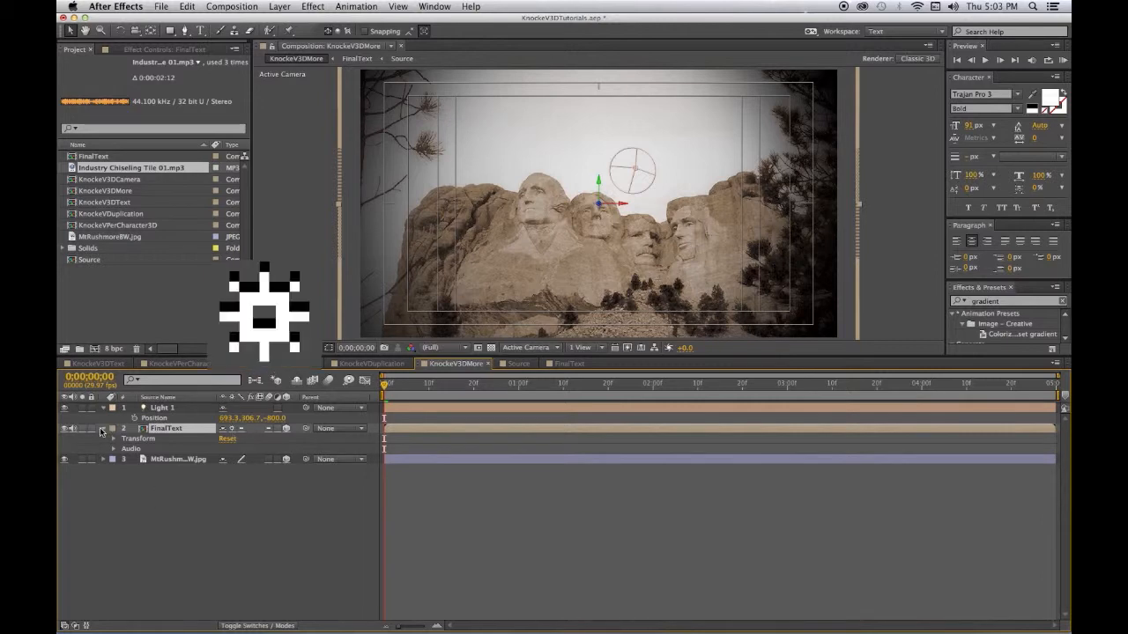
pyautogui.click(101, 429)
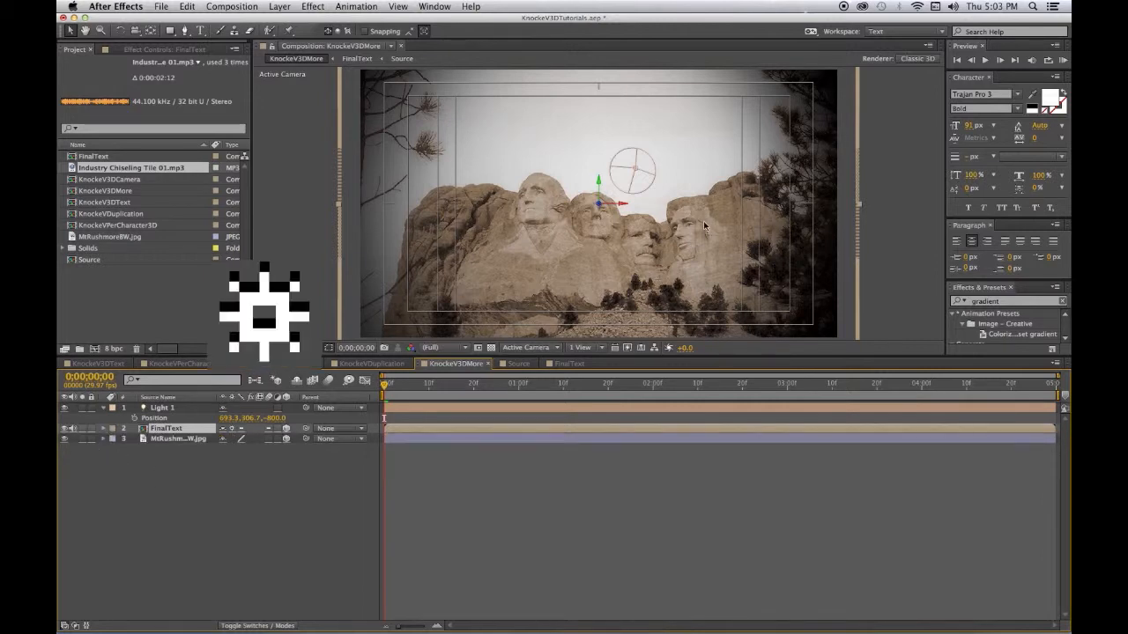
pyautogui.click(1063, 60)
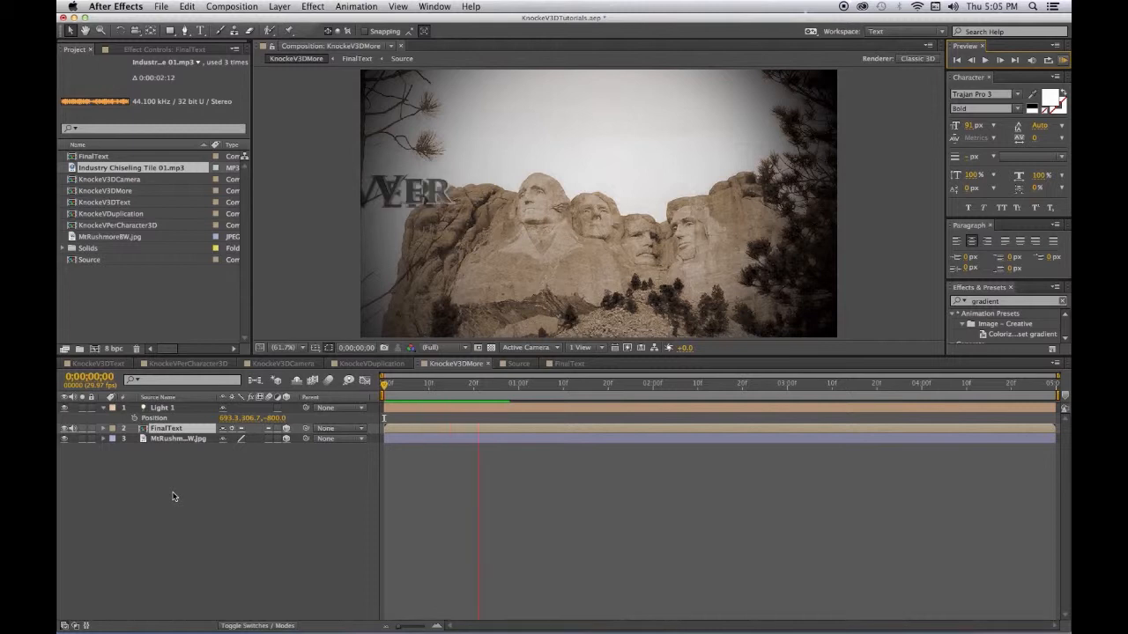
# - Stop the preview and set Light 1's Intensity in Light Options to 110%
pyautogui.press('space')
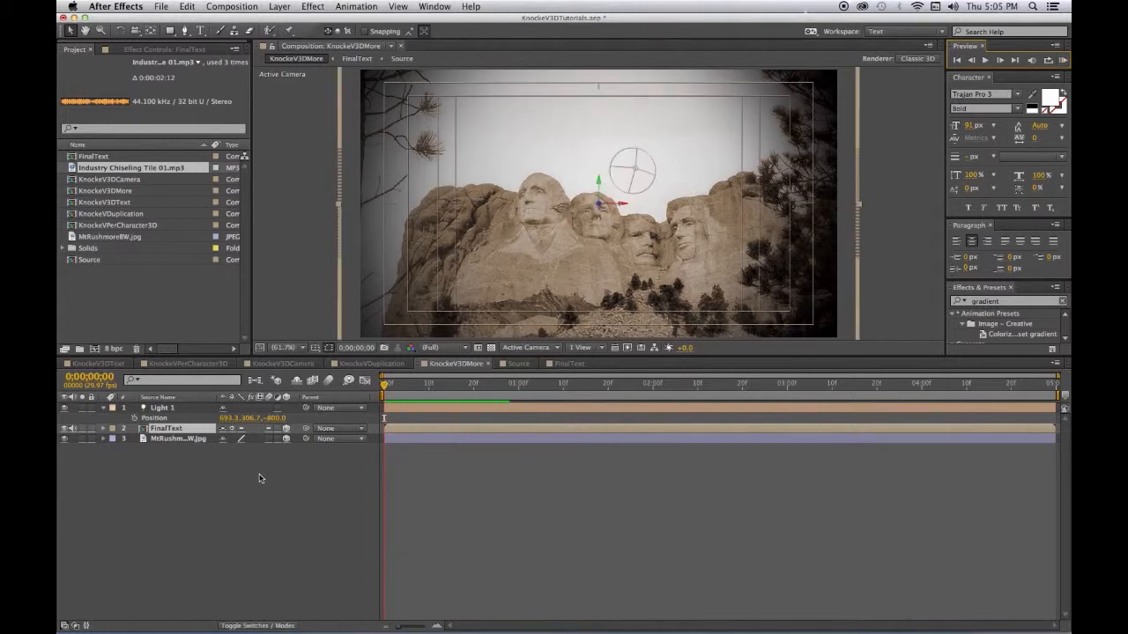
pyautogui.click(161, 409)
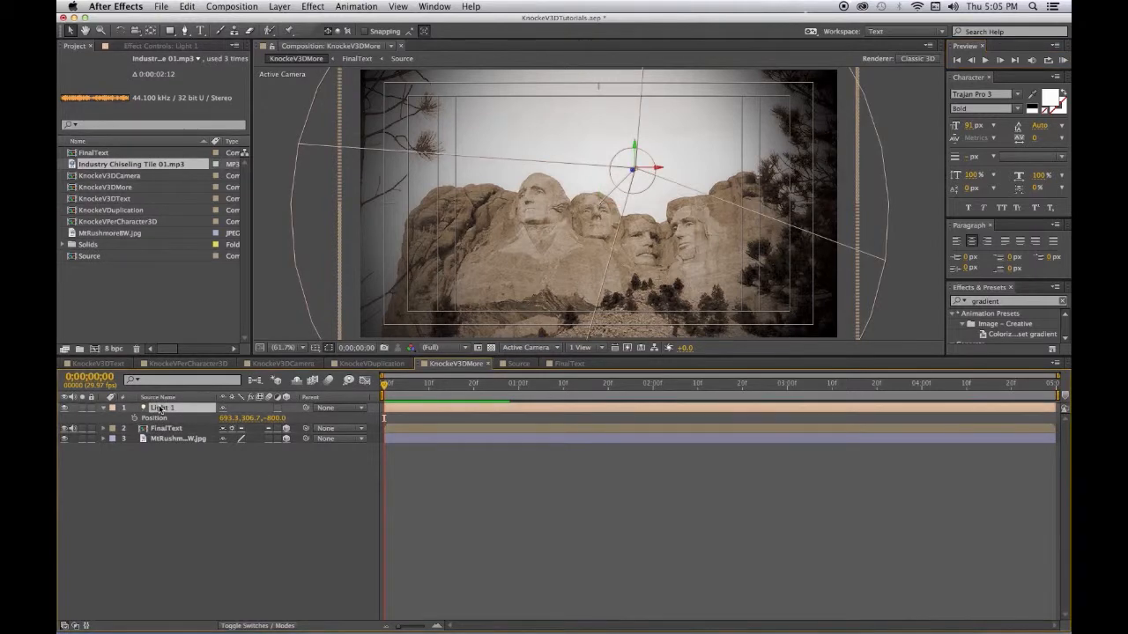
pyautogui.click(104, 409)
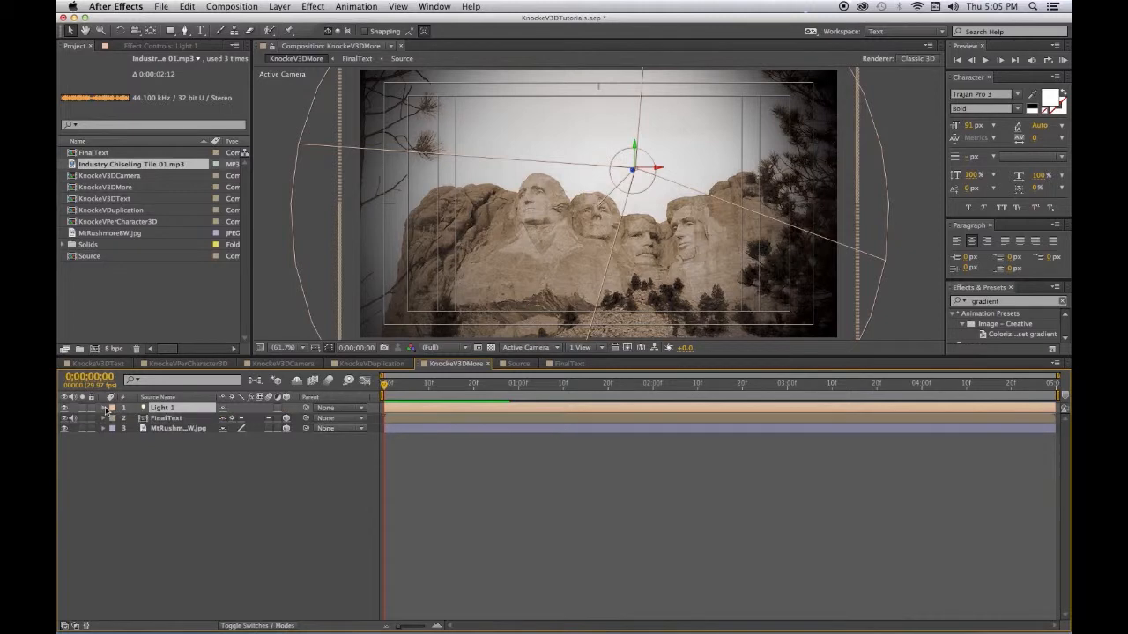
pyautogui.click(105, 410)
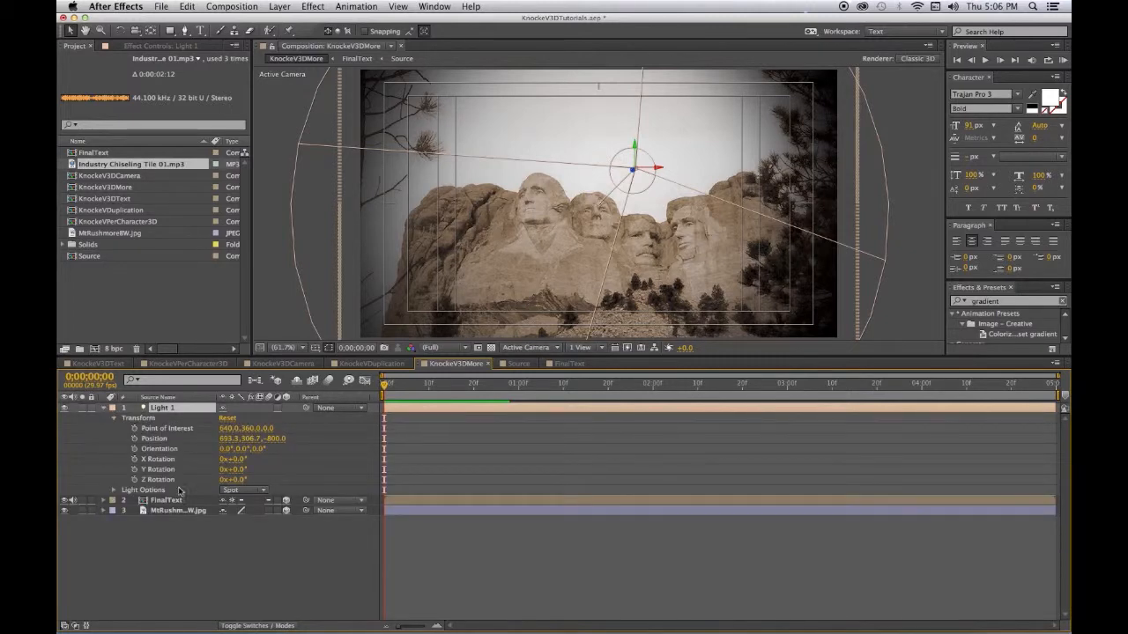
pyautogui.click(111, 492)
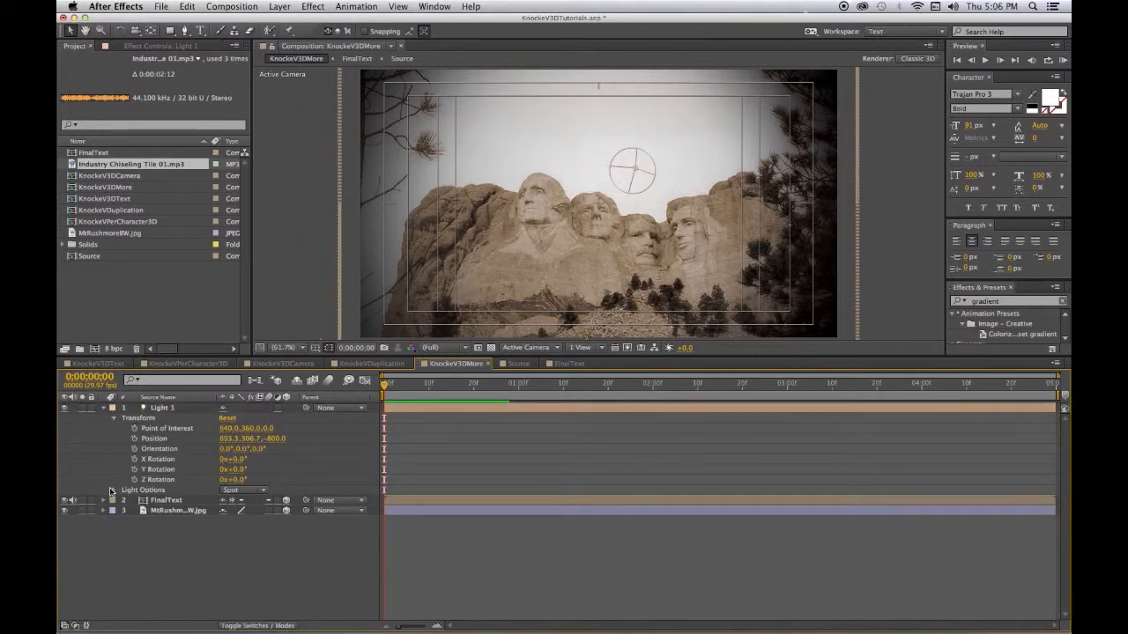
pyautogui.click(114, 490)
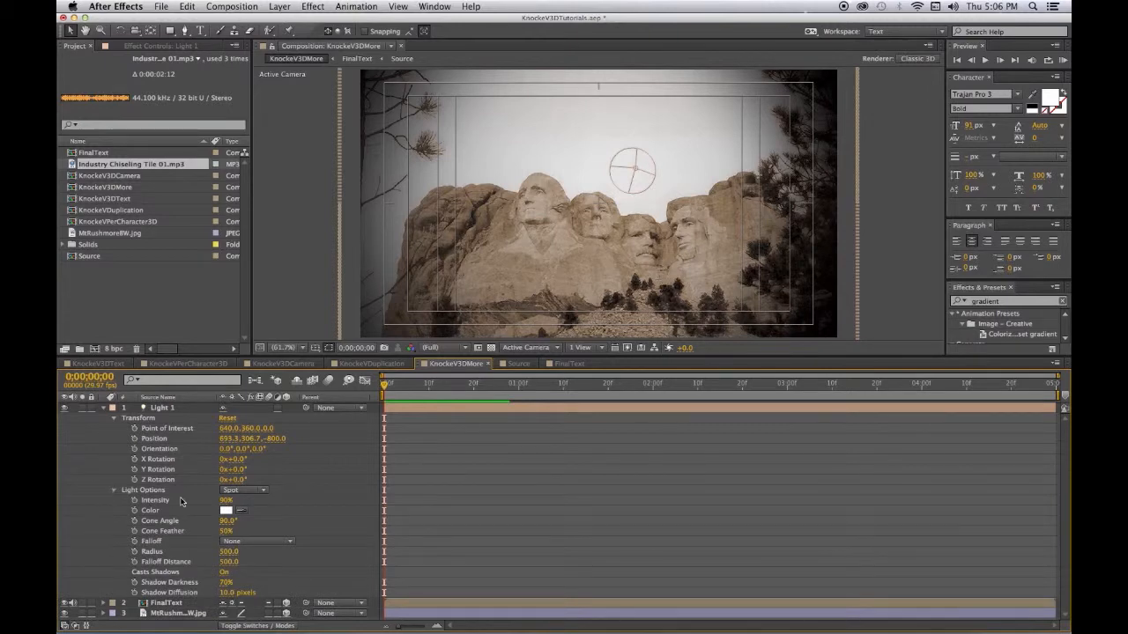
pyautogui.moveTo(226, 501); pyautogui.dragTo(256, 502)
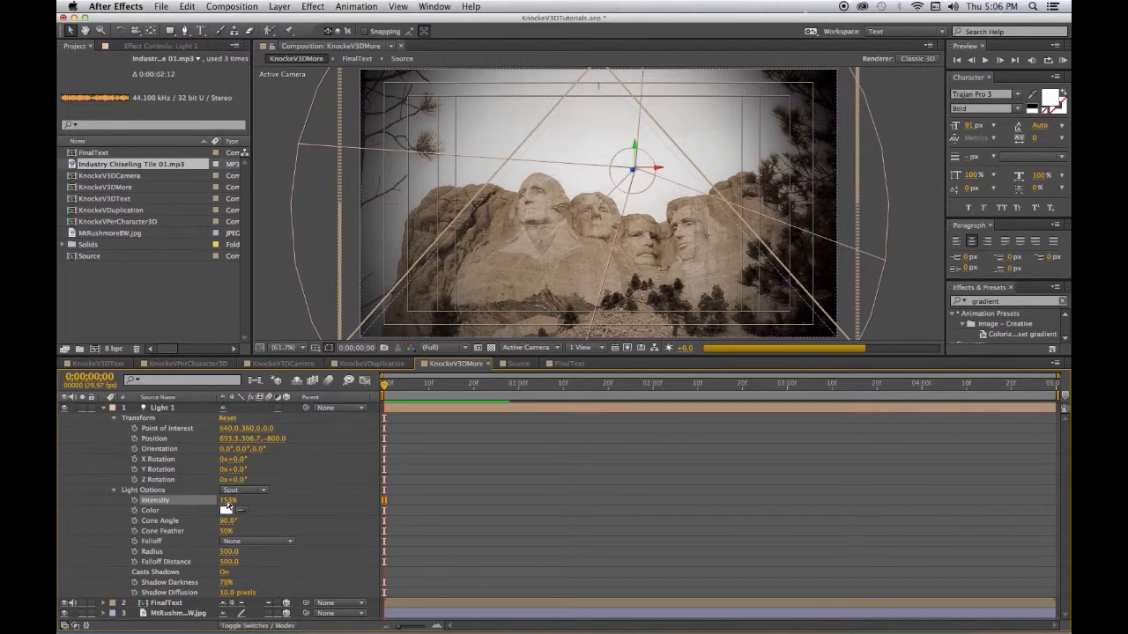
pyautogui.click(228, 500)
pyautogui.write('110')
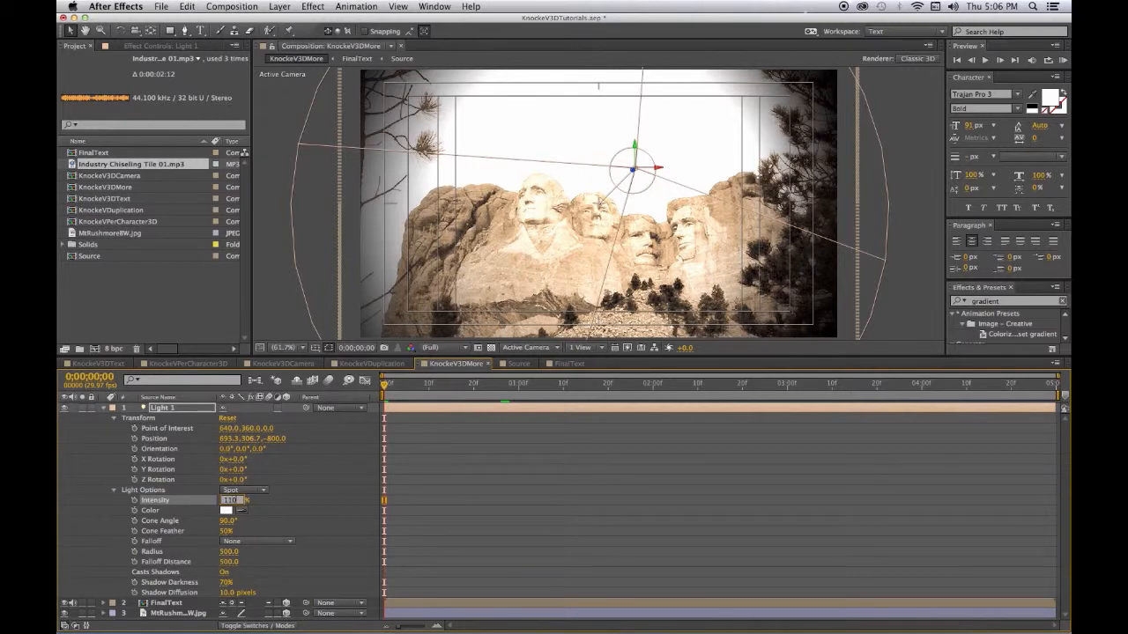
pyautogui.press('Return')
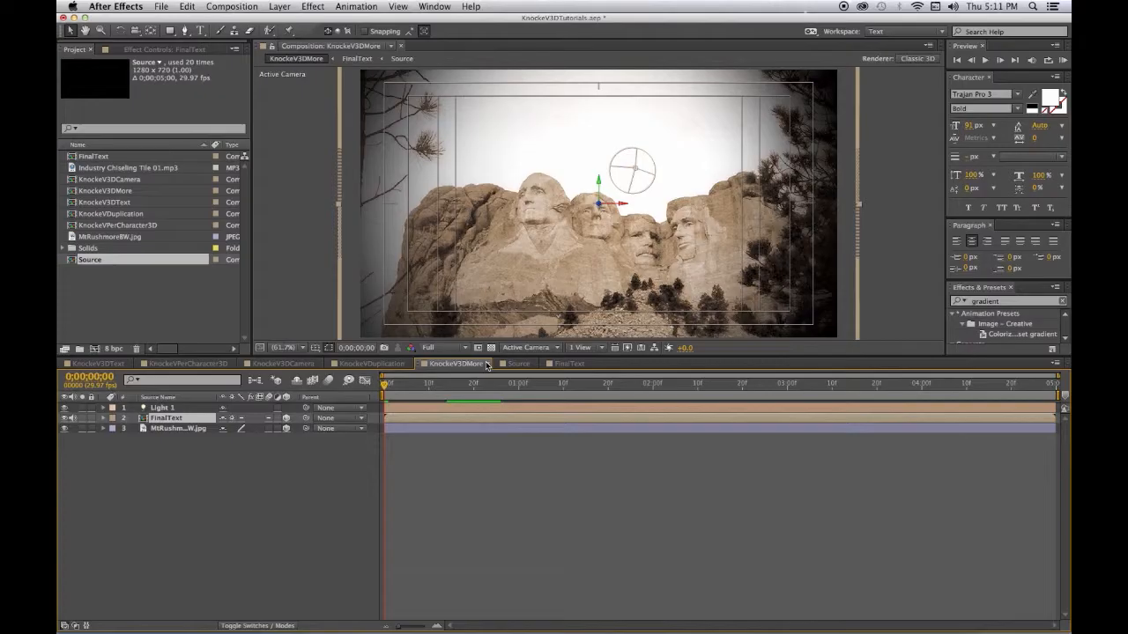
# - Open FinalText and turn off audio for Source layers 2 through 20
pyautogui.doubleClick(154, 422)
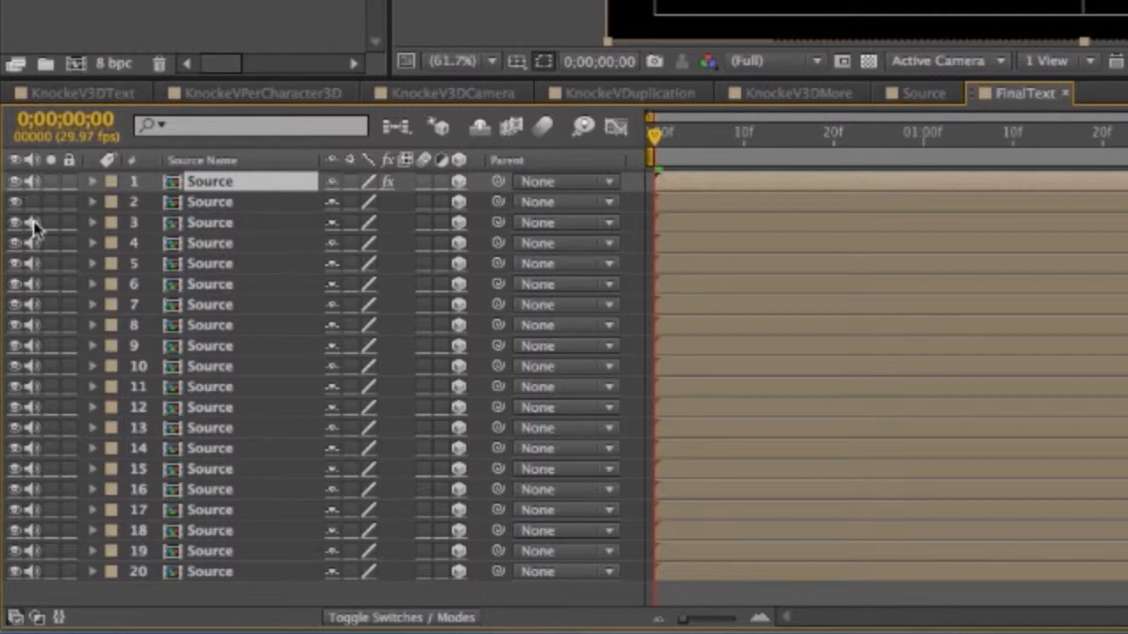
pyautogui.moveTo(32, 223); pyautogui.dragTo(32, 389)
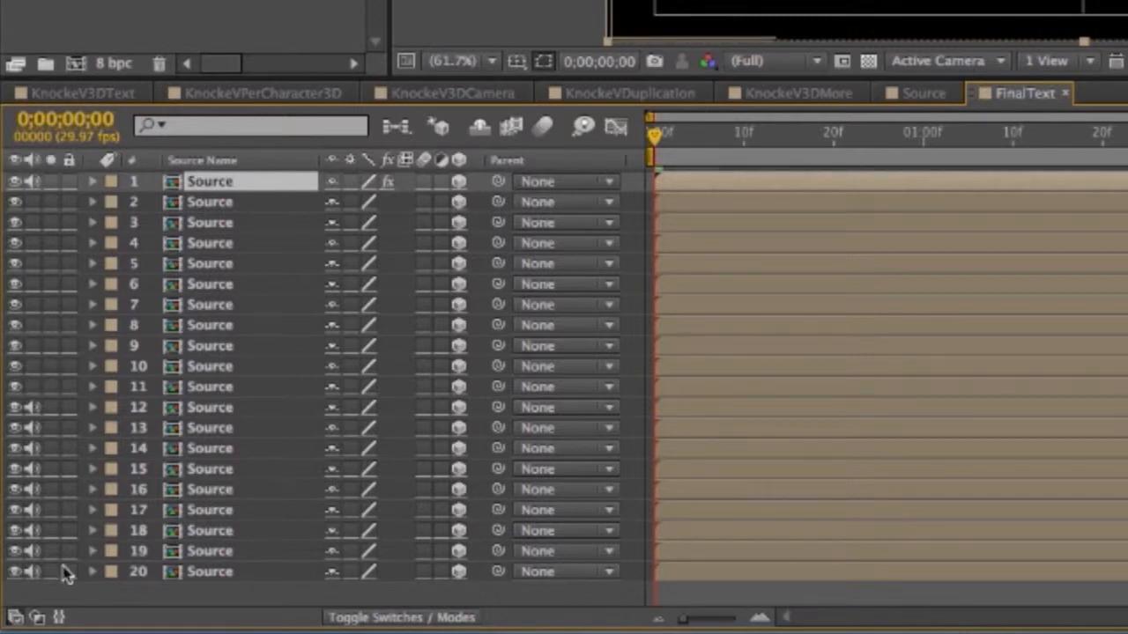
pyautogui.moveTo(33, 573); pyautogui.dragTo(31, 407)
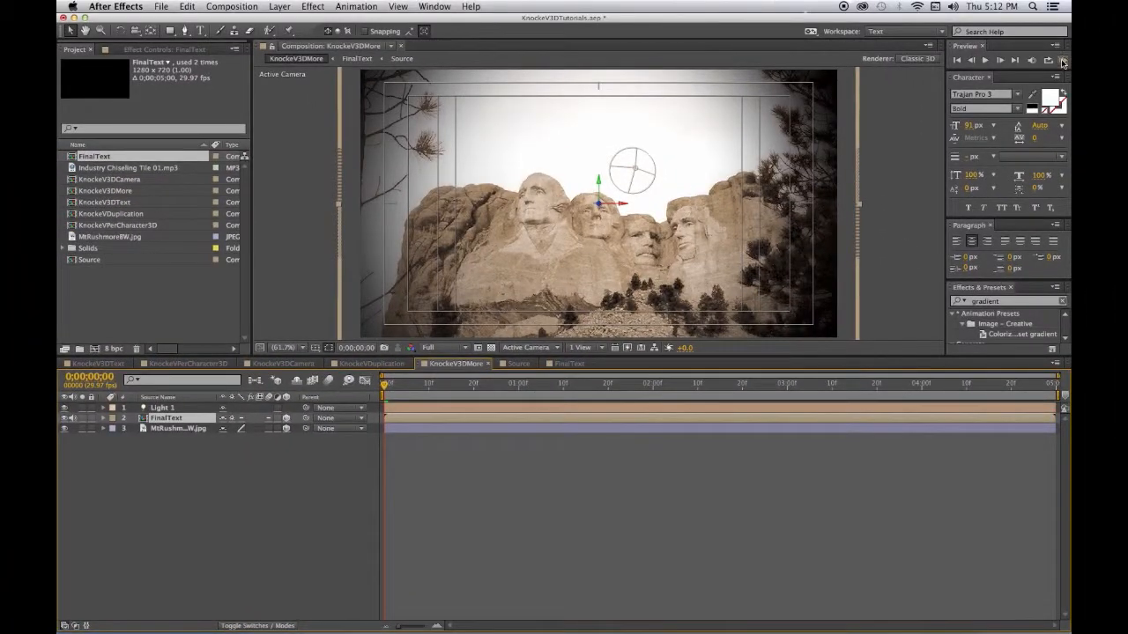
# - Set the Composition viewer resolution to Half, after trying Third, and play a full-screen RAM preview
pyautogui.click(1064, 61)
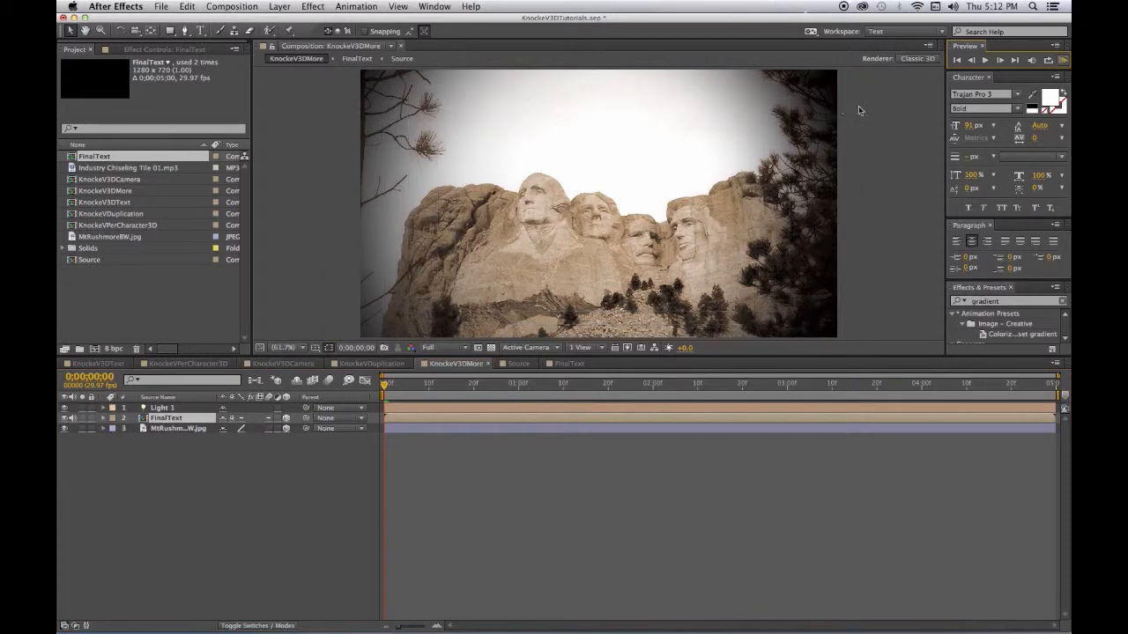
pyautogui.press('Escape')
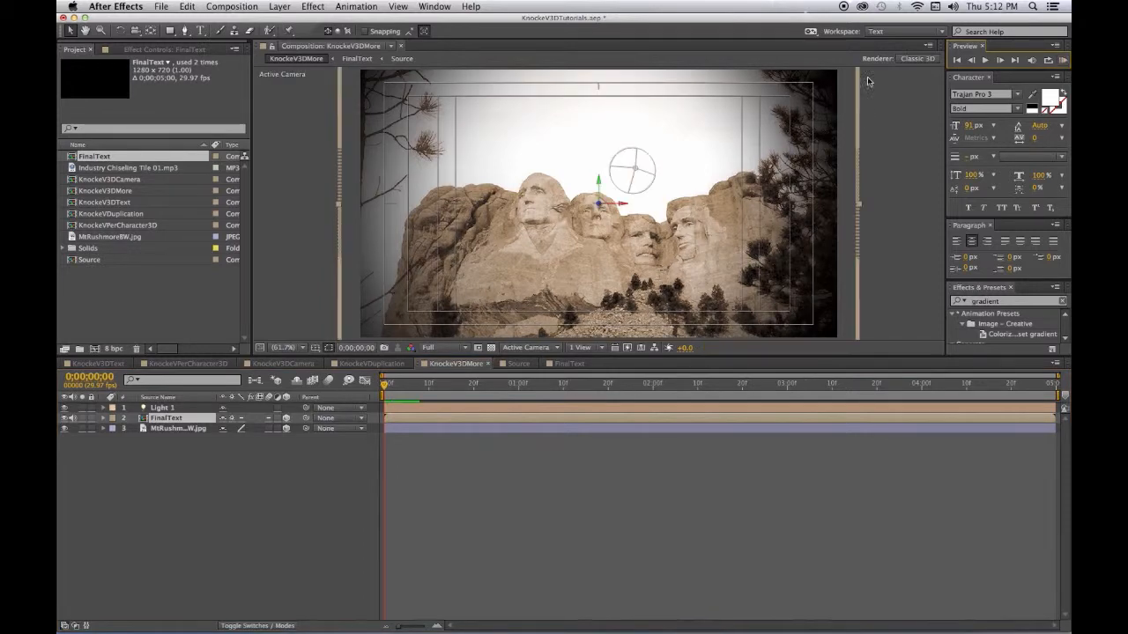
pyautogui.click(435, 351)
pyautogui.click(435, 391)
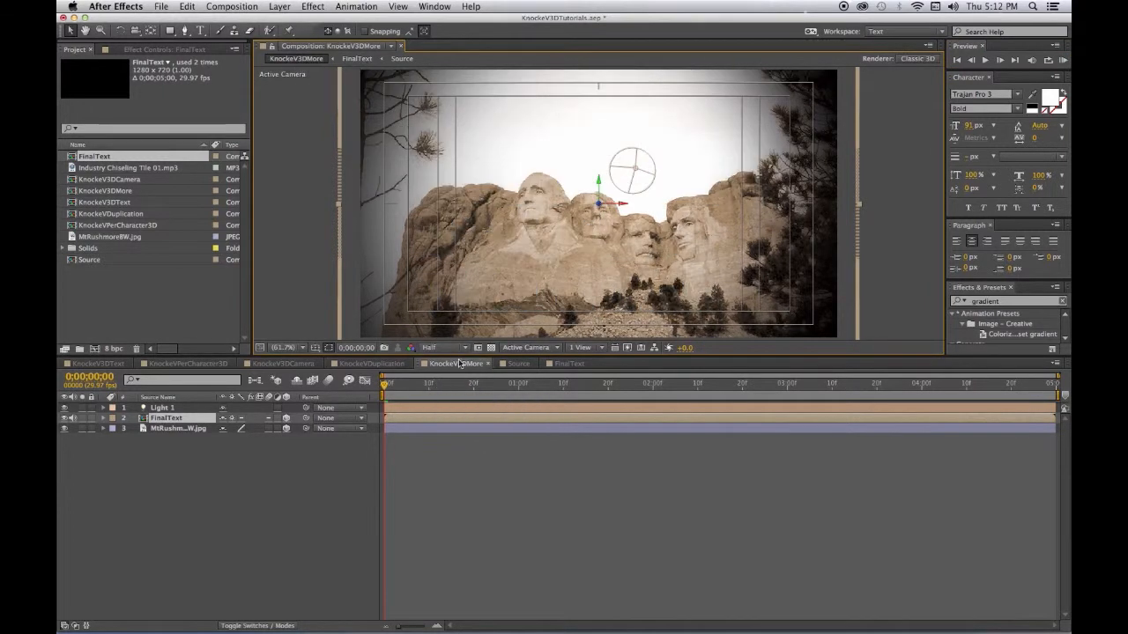
pyautogui.click(464, 351)
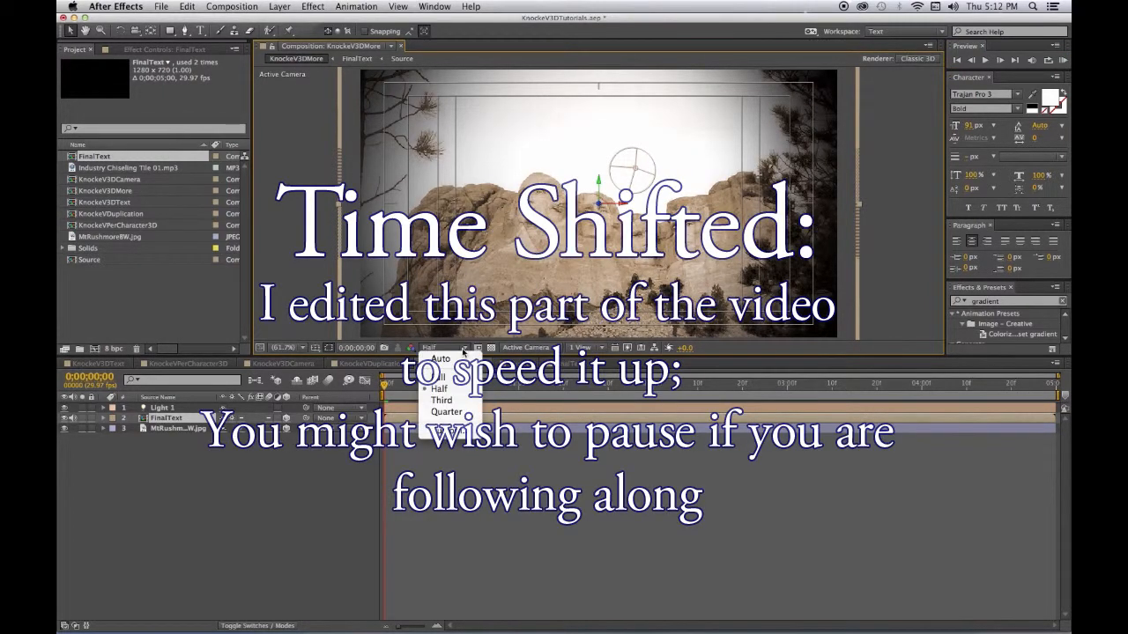
pyautogui.click(449, 401)
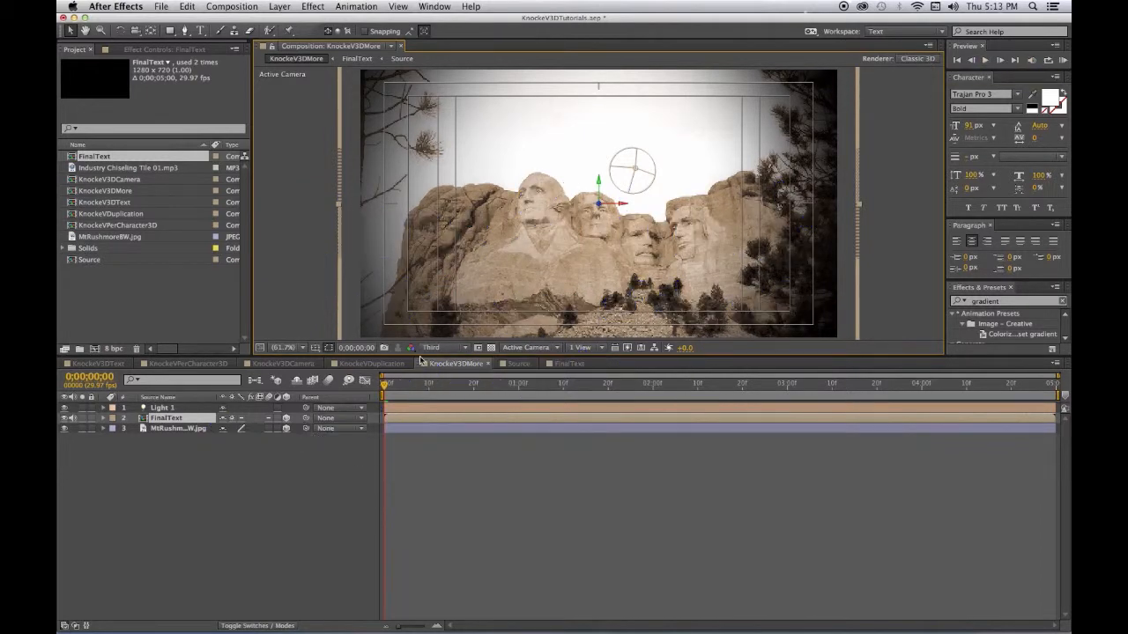
pyautogui.click(441, 352)
pyautogui.click(441, 392)
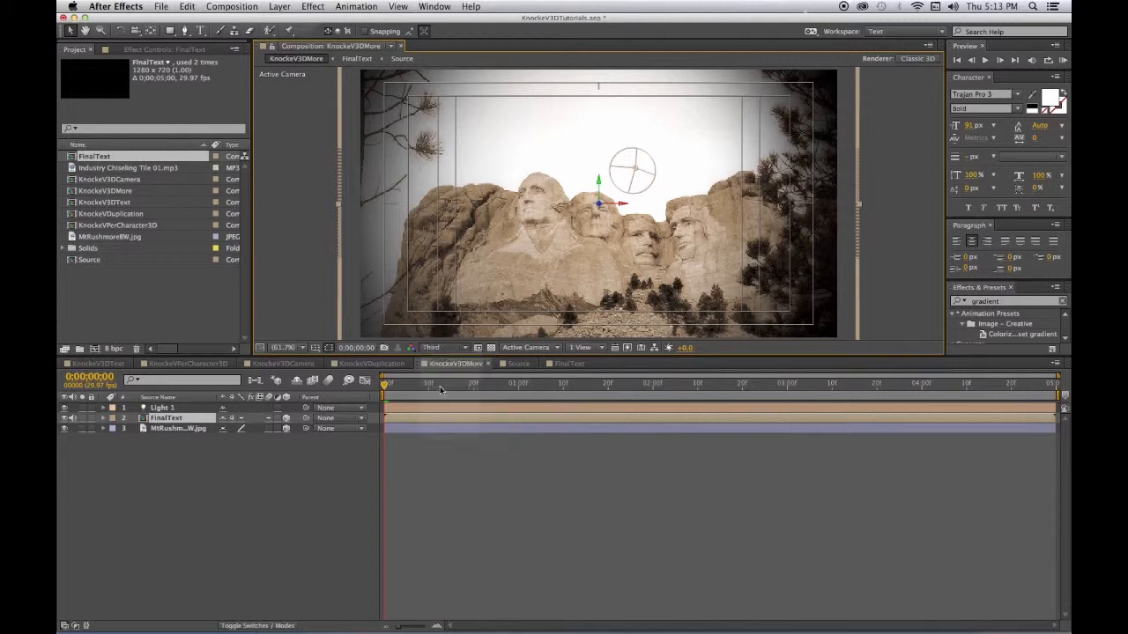
pyautogui.click(1064, 60)
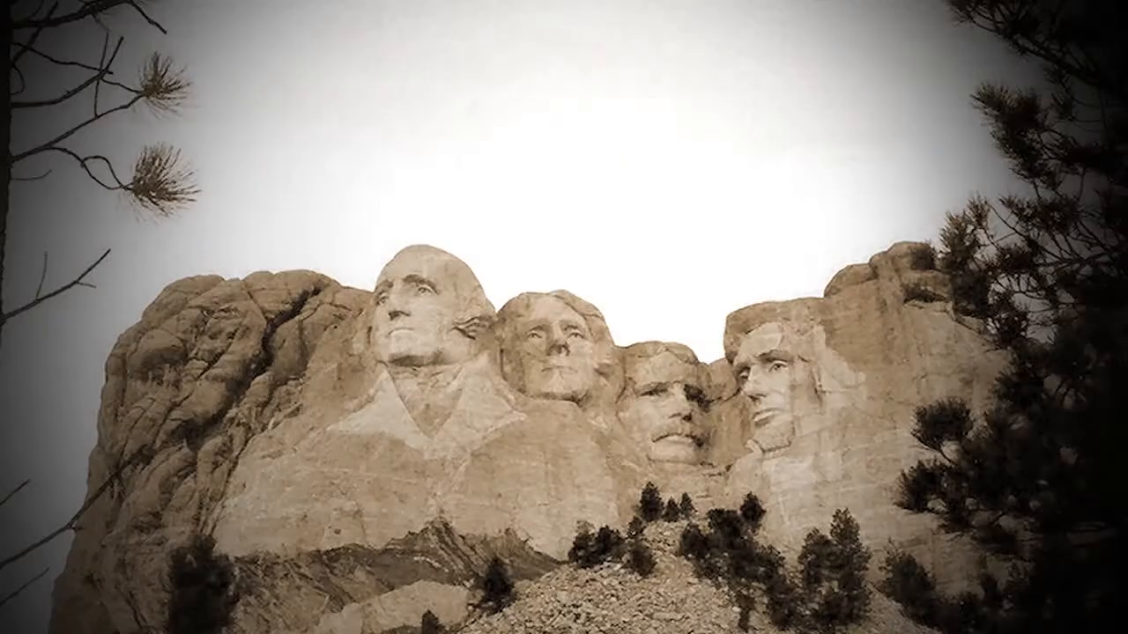